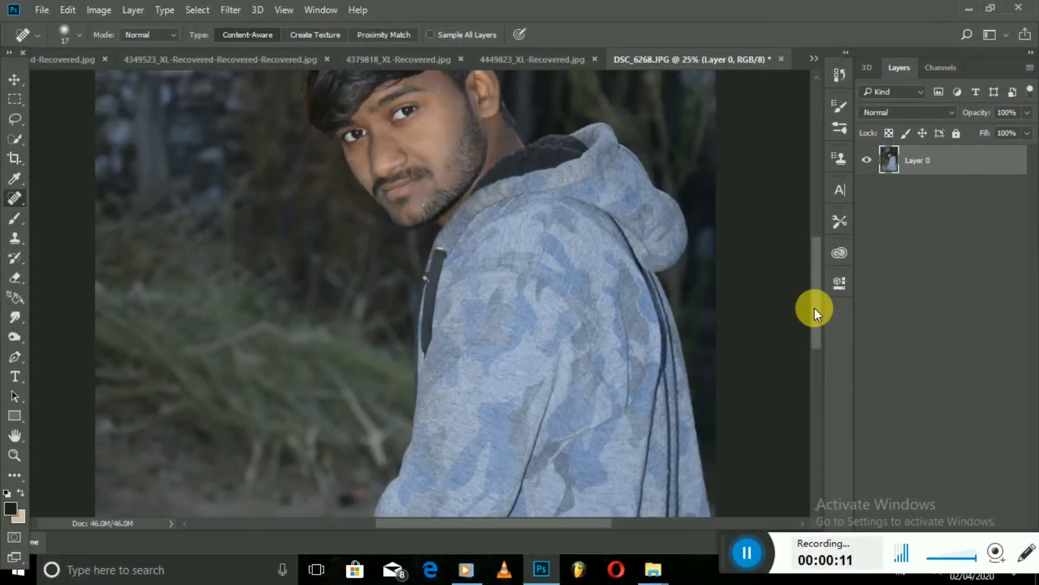
Step: Zoom in on the man's face and set the spot-healing brush size to 35 px
key(ctrl+plus)
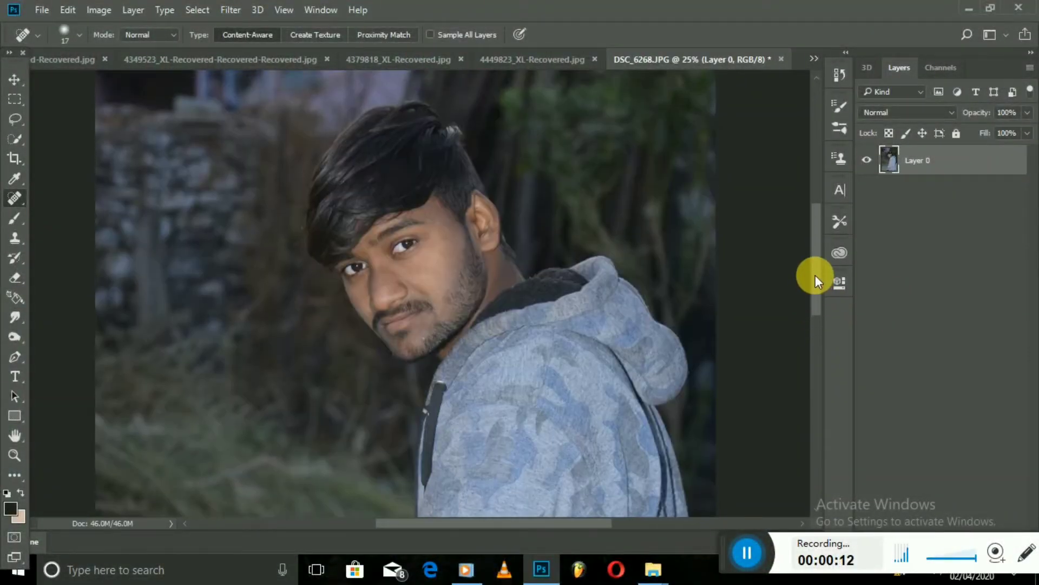
key(ctrl+plus)
key(ctrl+plus)
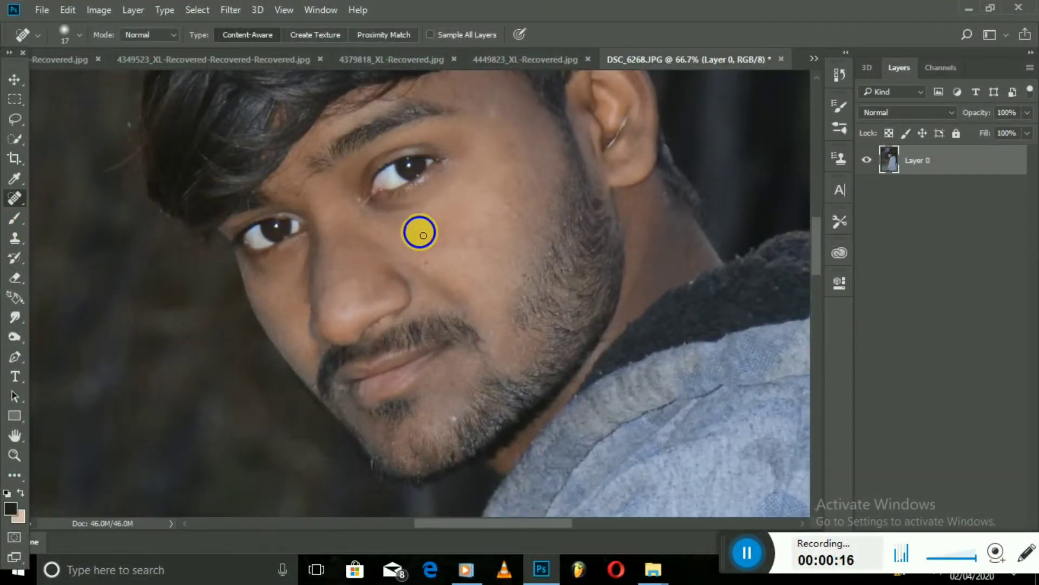
right_click(535, 259)
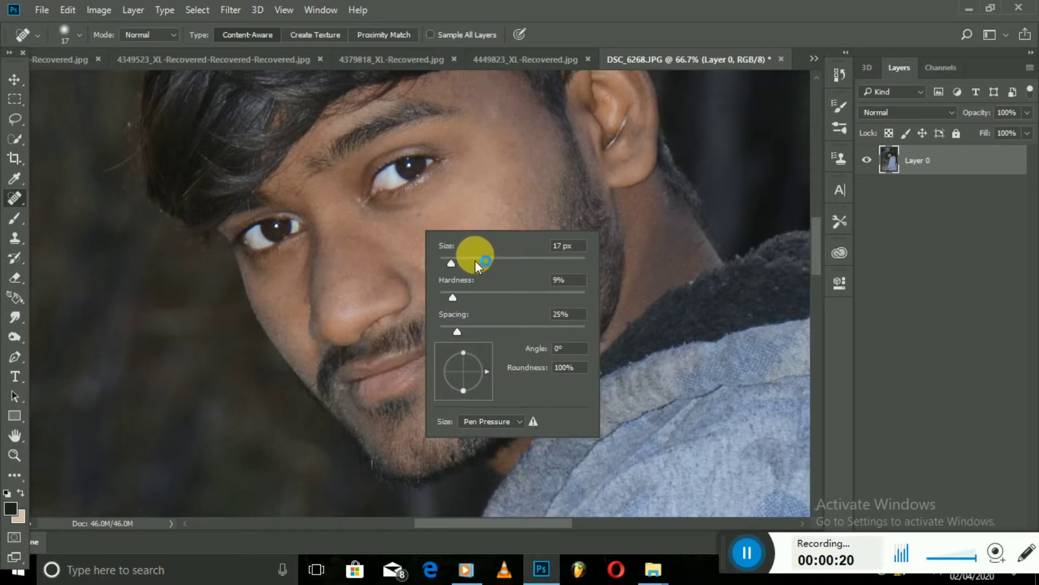
drag(465, 261, 469, 261)
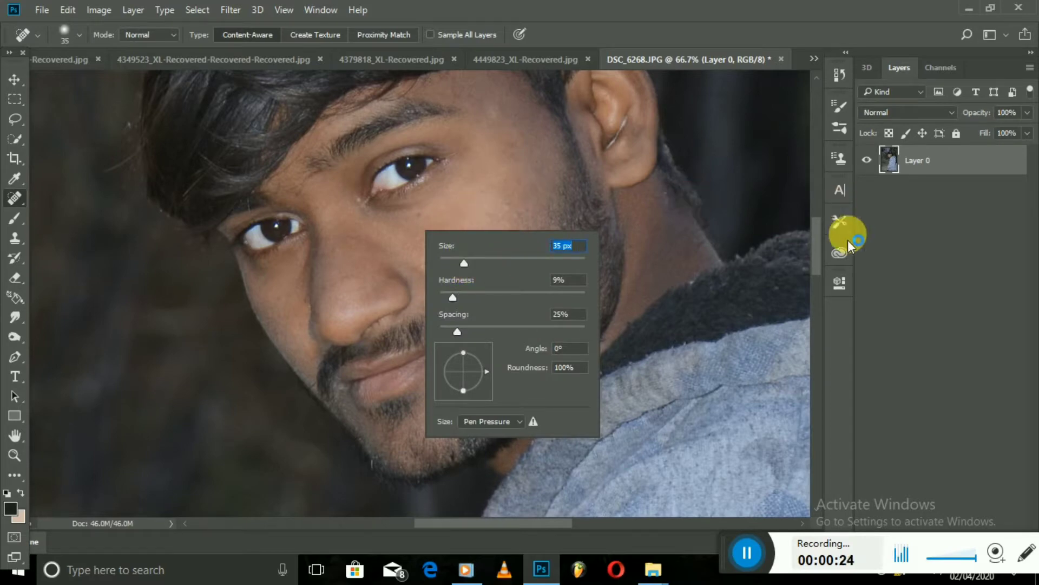
mouse_move(813, 254)
mouse_down()
mouse_move(815, 274)
mouse_move(817, 244)
mouse_up()
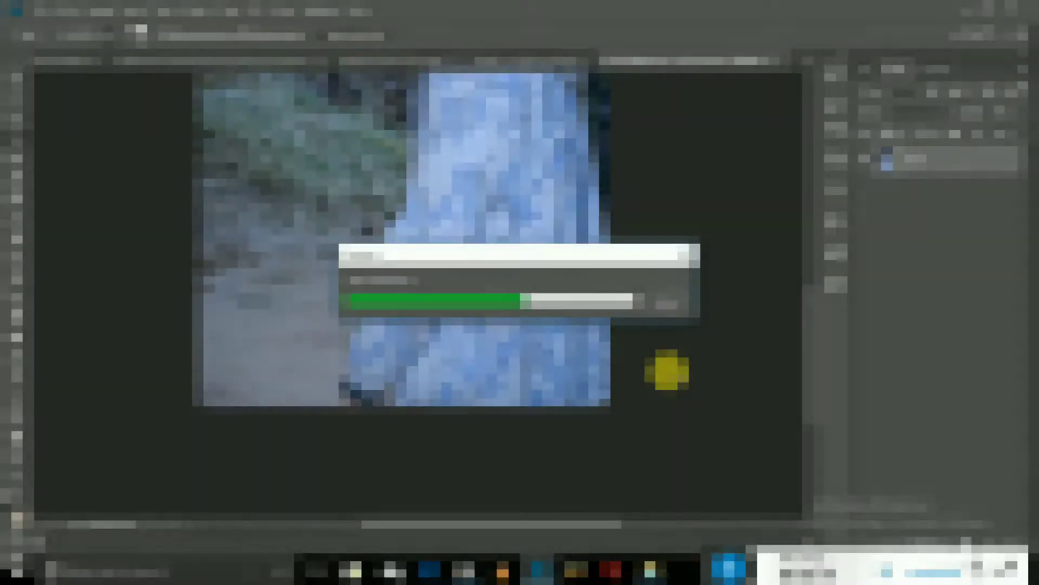
Step: Add the man's face edge and the top of his hair to the Quick Selection
drag(817, 368, 815, 300)
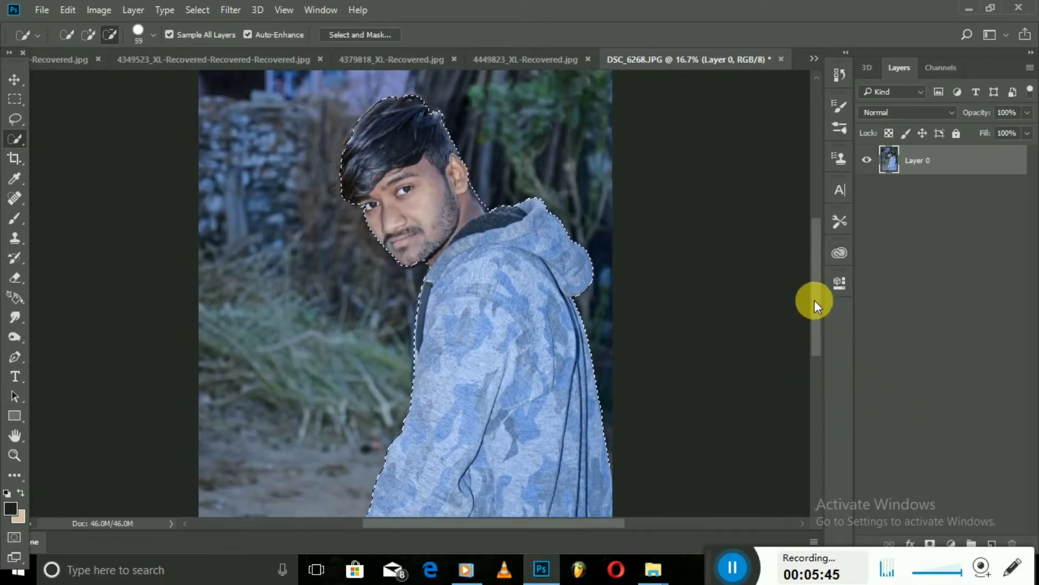
key(ctrl+plus)
key(ctrl+plus)
key(ctrl+plus)
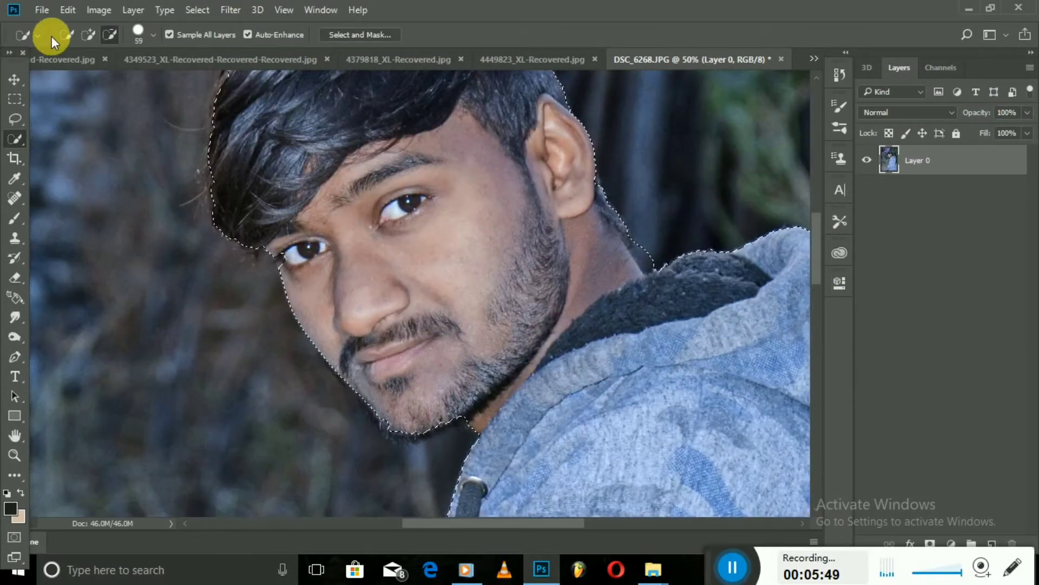
click(88, 34)
click(298, 270)
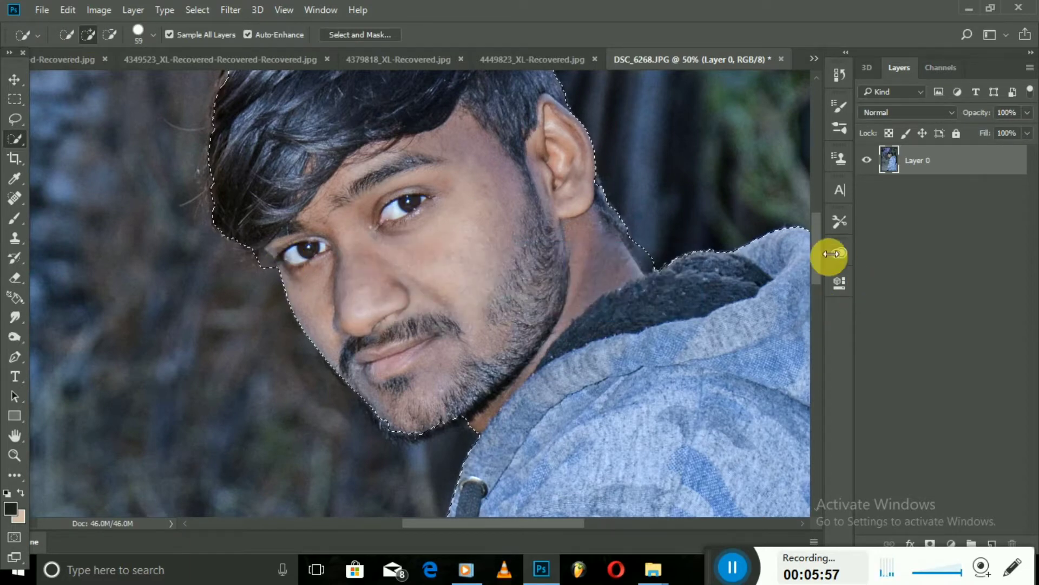
drag(818, 255, 817, 222)
click(480, 162)
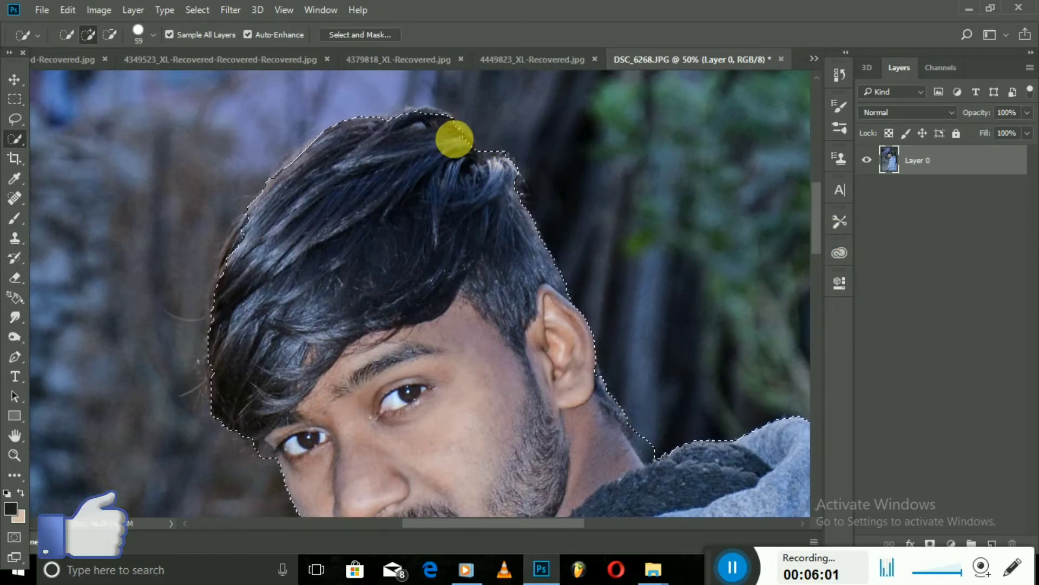
click(431, 123)
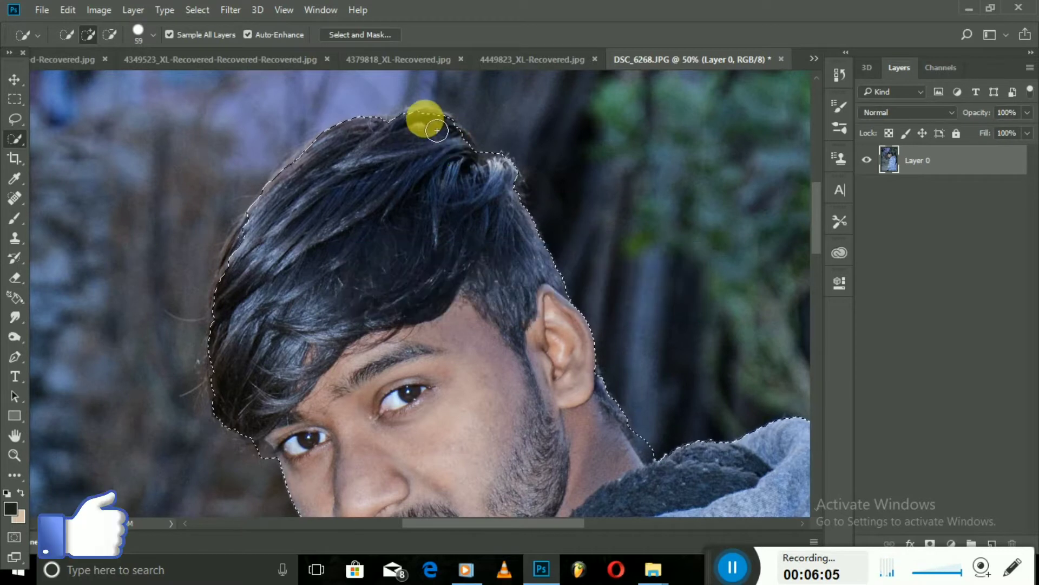
Step: Extend the selection along the forehead and left hair, and trim the lower-left face edge
mouse_move(313, 185)
mouse_down()
mouse_move(232, 399)
mouse_move(219, 369)
mouse_move(240, 292)
mouse_up()
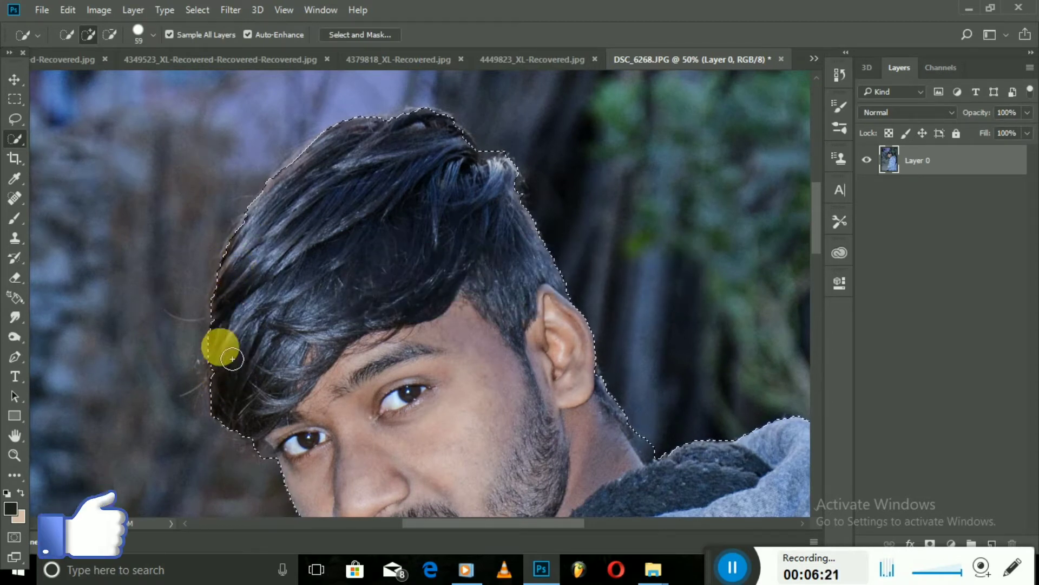
mouse_move(240, 293)
mouse_down()
mouse_move(306, 340)
mouse_move(274, 394)
mouse_up()
click(111, 34)
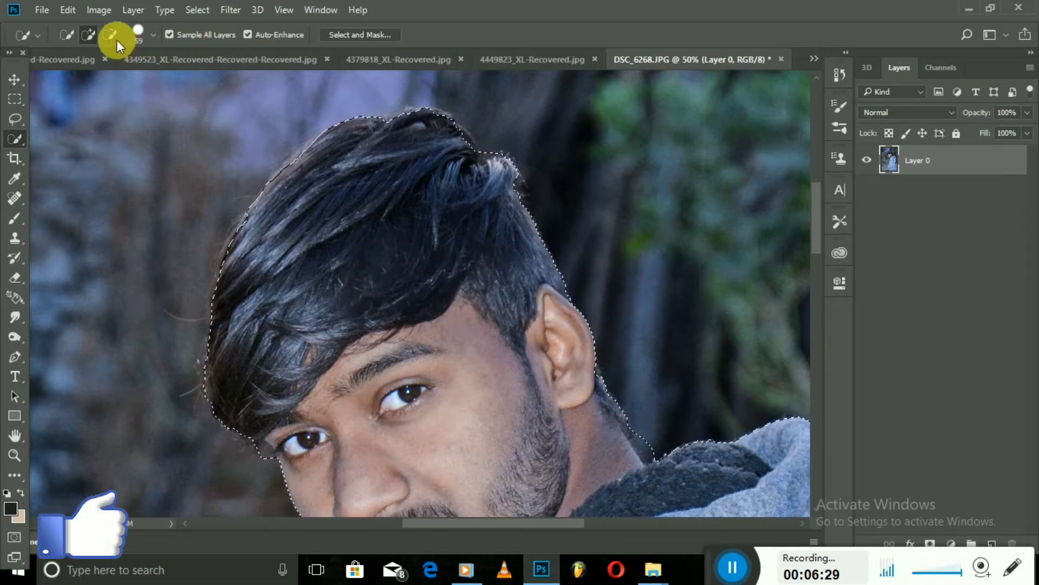
drag(260, 475, 258, 456)
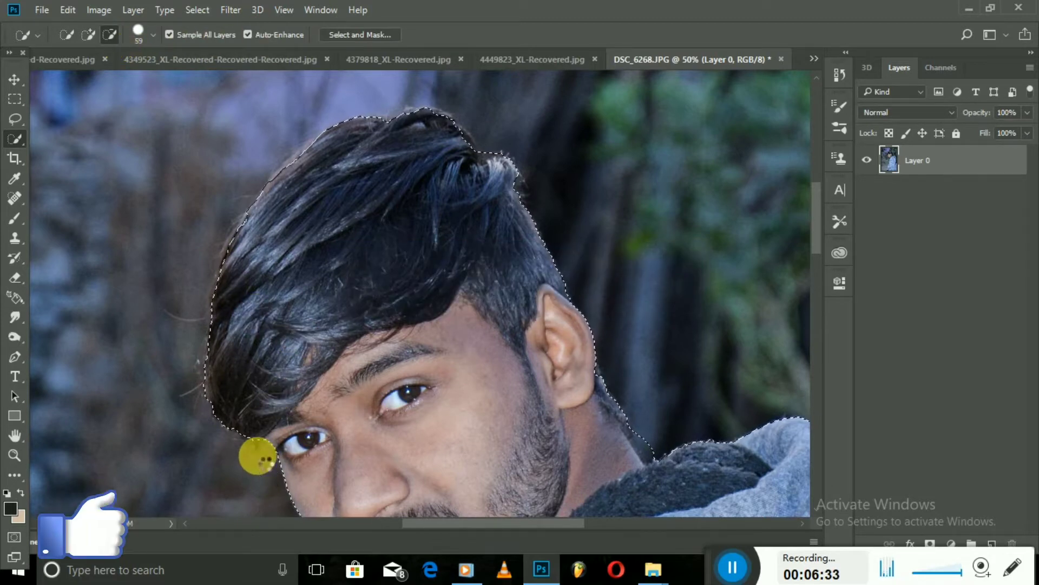
click(440, 242)
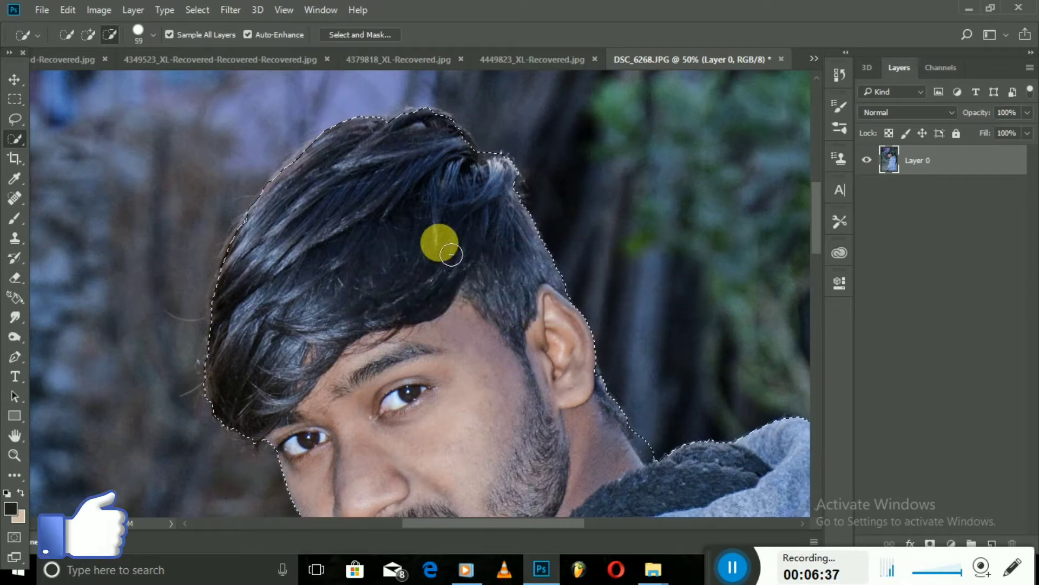
scroll(439, 242, down, 2)
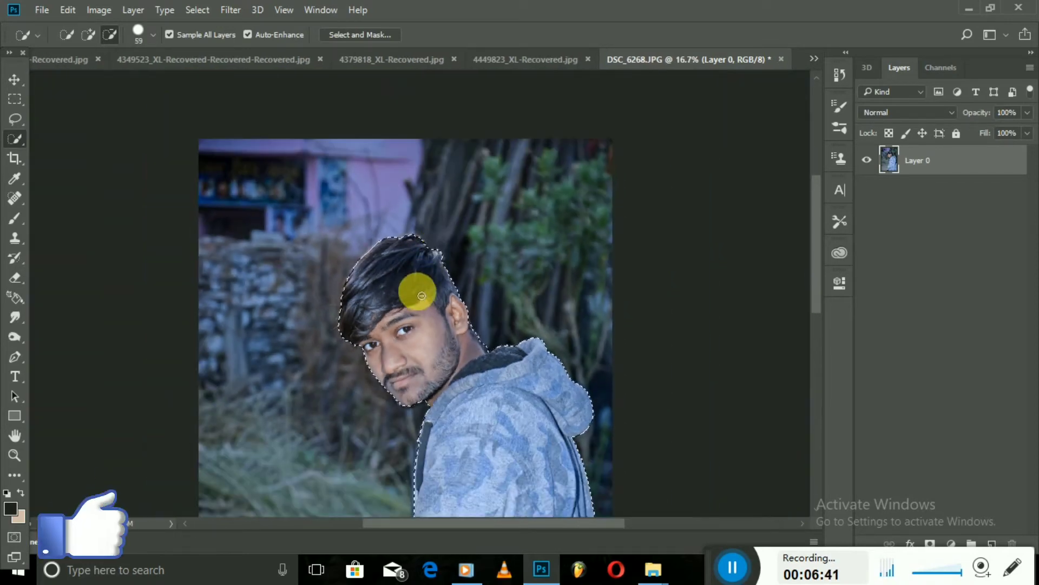
Step: Try cutting the man onto a new layer with the original hidden, then undo it
right_click(414, 291)
click(465, 367)
click(867, 189)
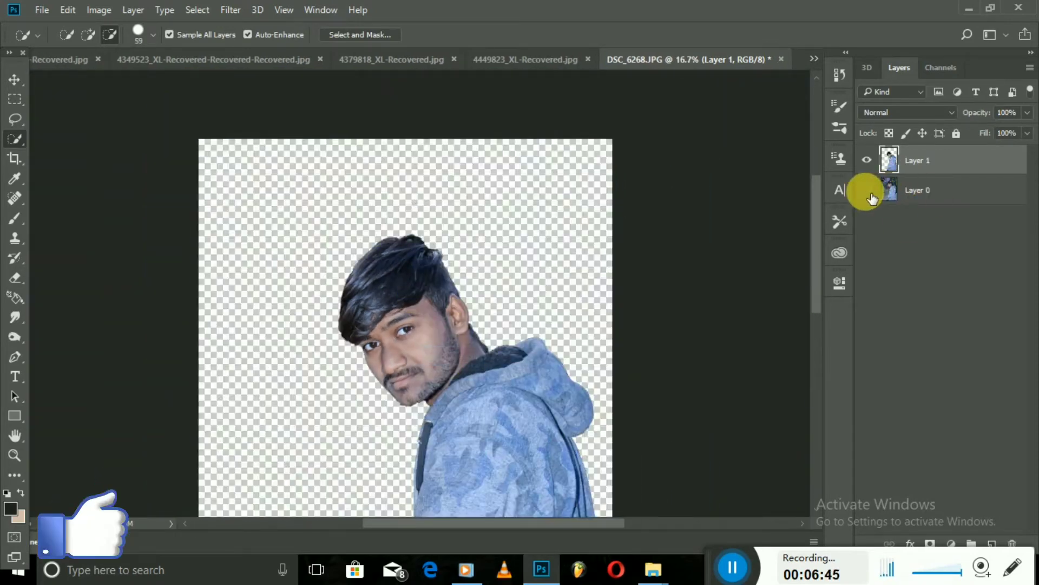
key(ctrl+z)
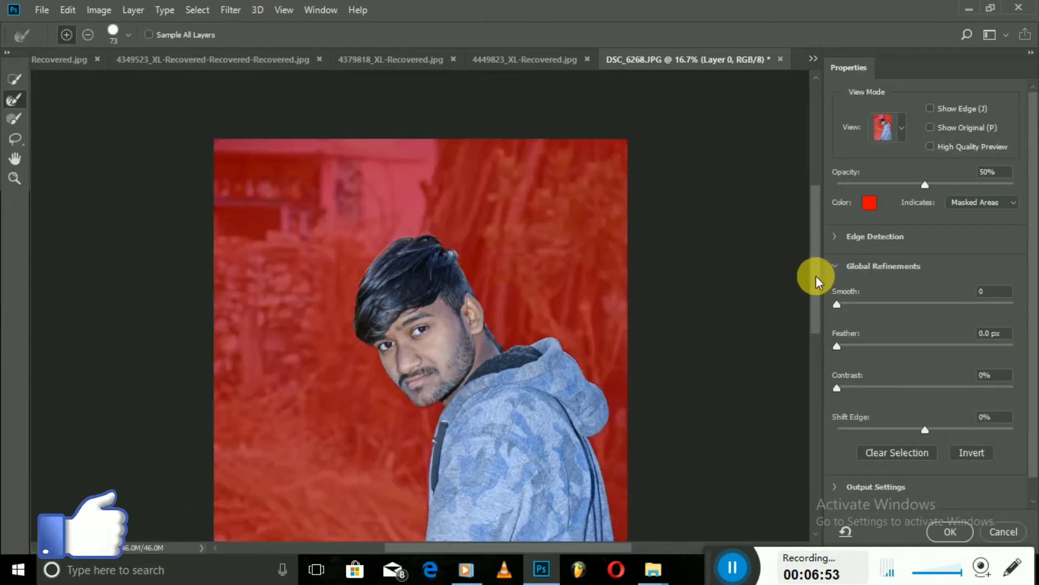
Step: In Select and Mask, clean up the neck edge and feather the selection 1.3 px
key(ctrl+plus)
key(ctrl+plus)
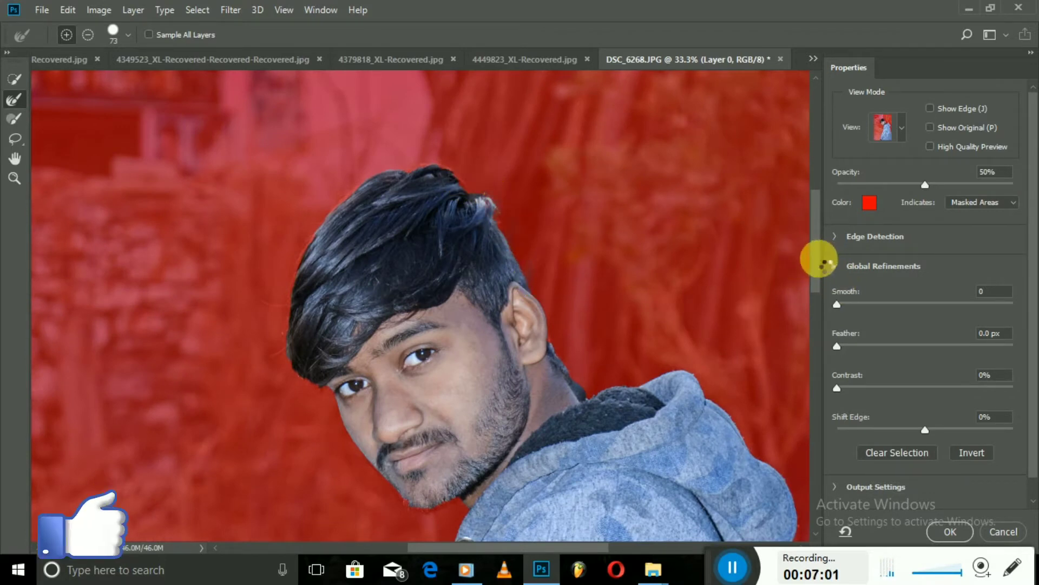
drag(817, 256, 817, 296)
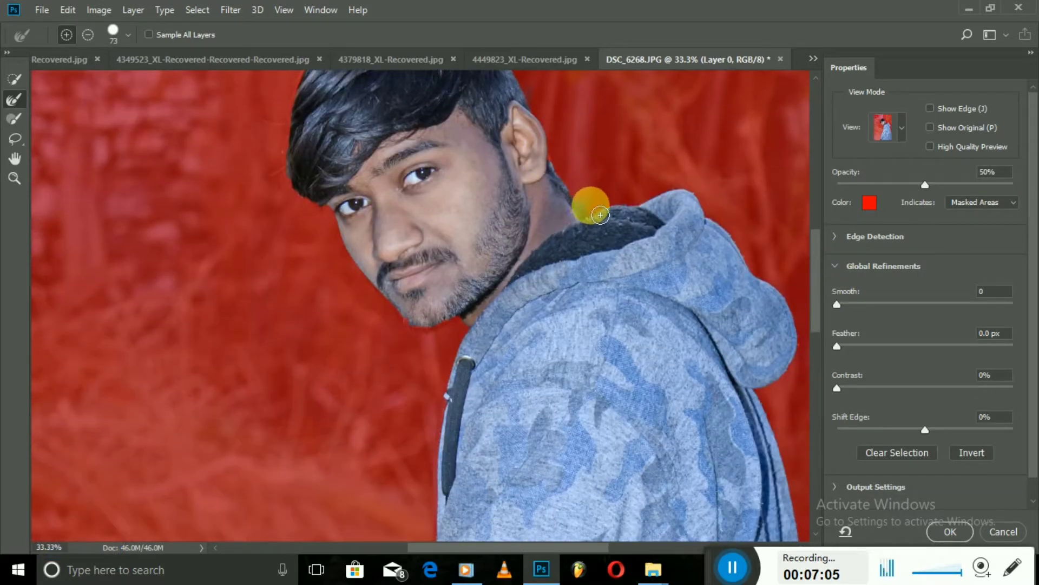
click(581, 201)
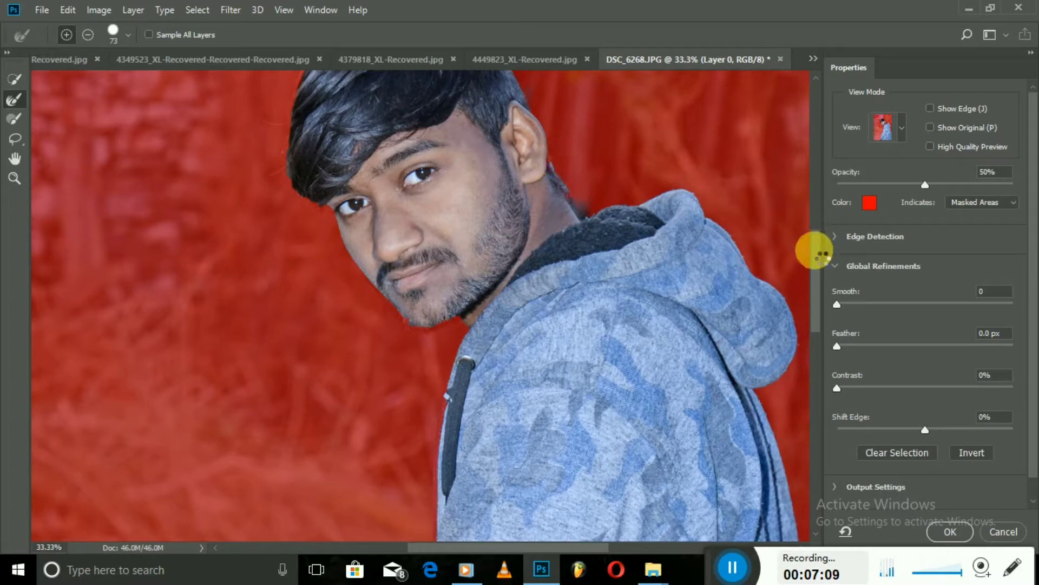
drag(815, 249, 828, 401)
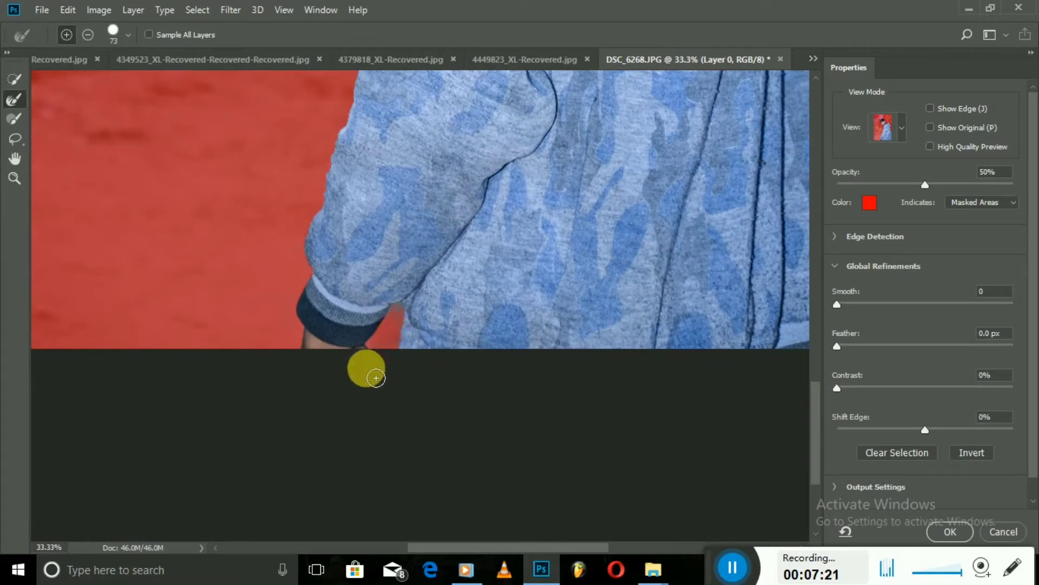
key(ctrl+minus)
key(ctrl+minus)
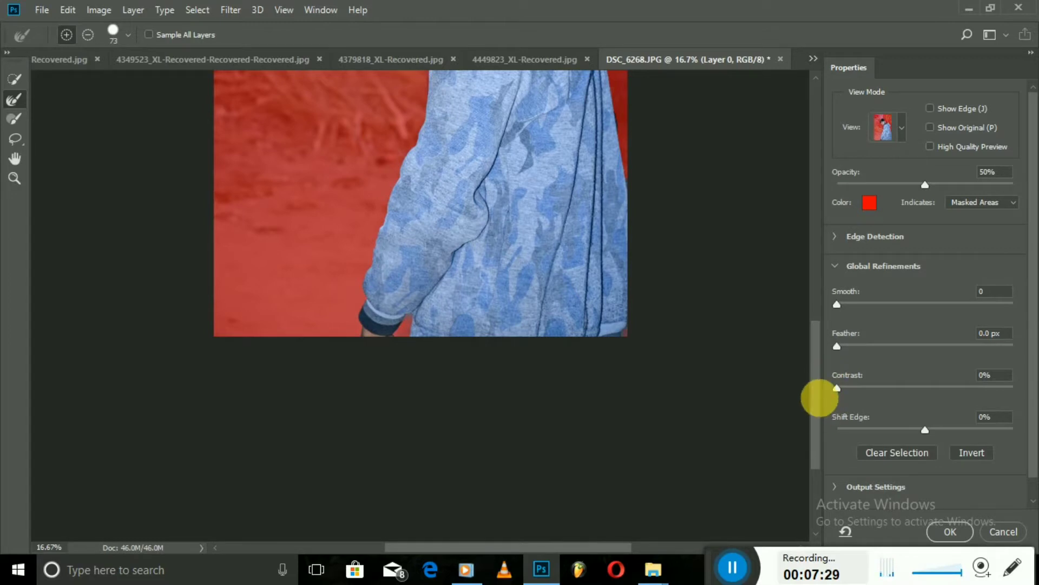
scroll(820, 398, up, 2)
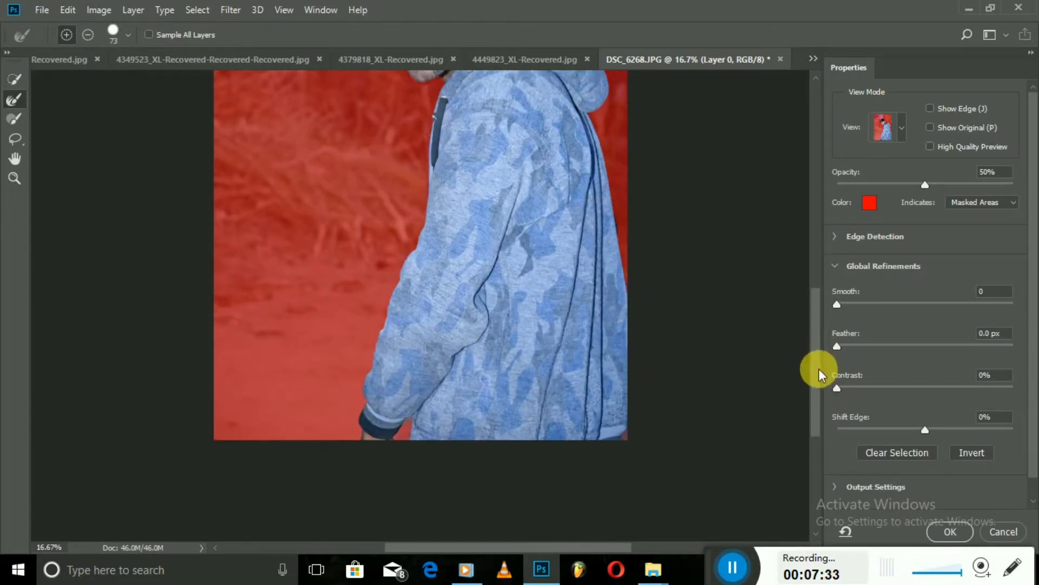
drag(819, 370, 817, 301)
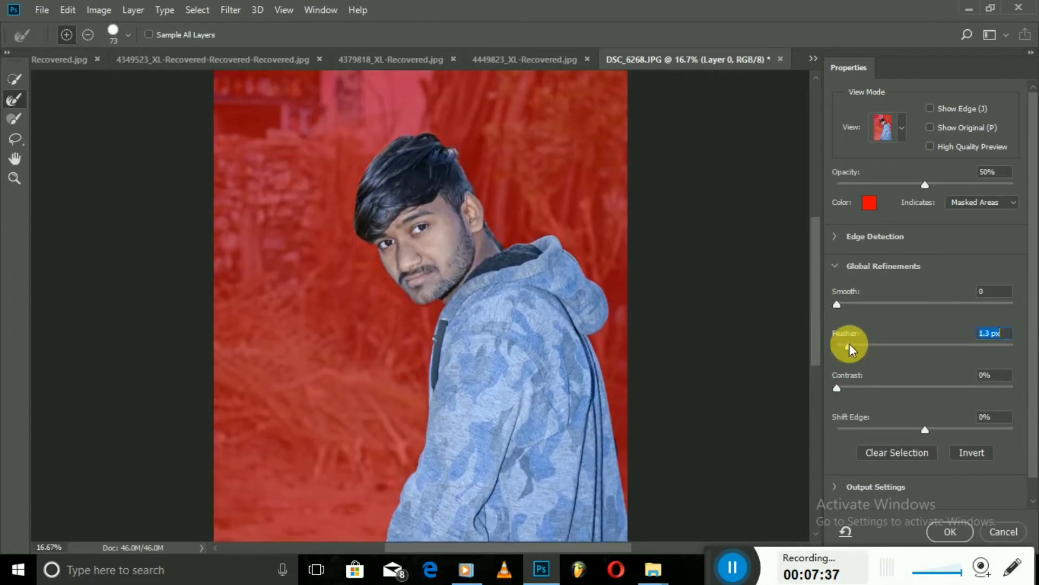
Step: Accept the refined selection, copy the man onto his own layer, and hide Layer 0
click(953, 532)
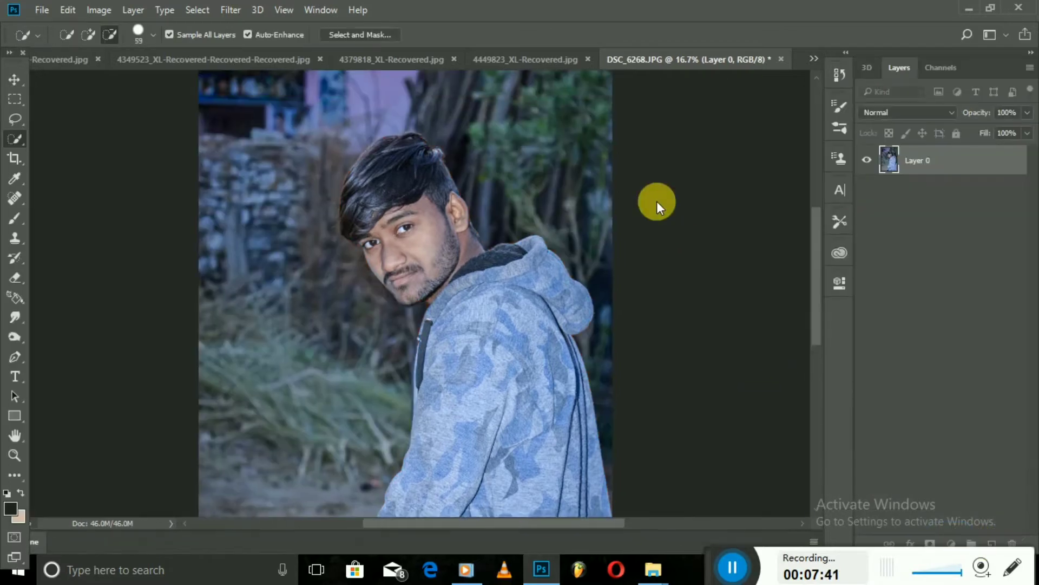
key(ctrl+plus)
key(ctrl+plus)
key(ctrl+plus)
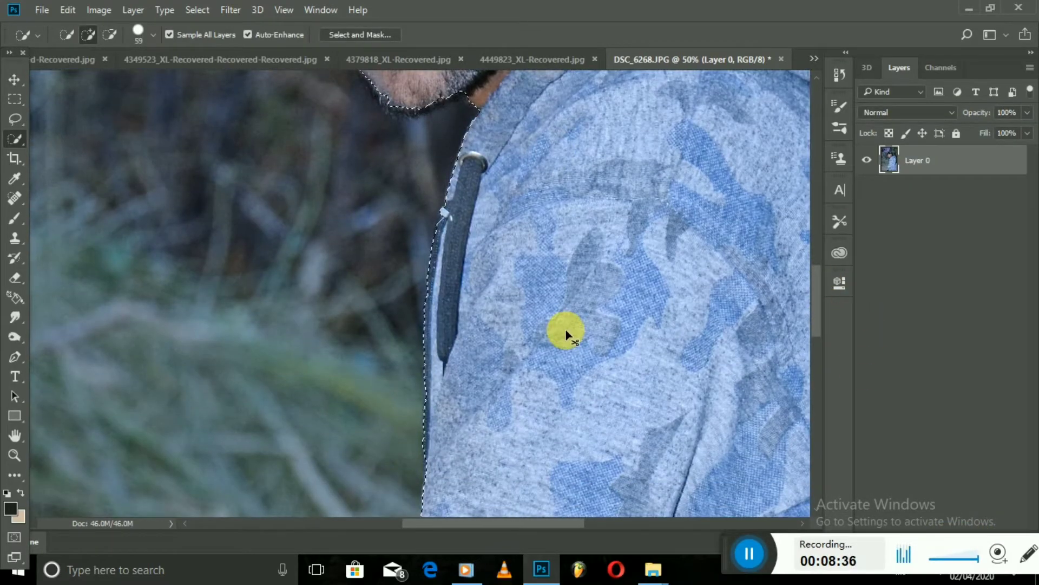
key(ctrl+minus)
key(ctrl+minus)
key(ctrl+minus)
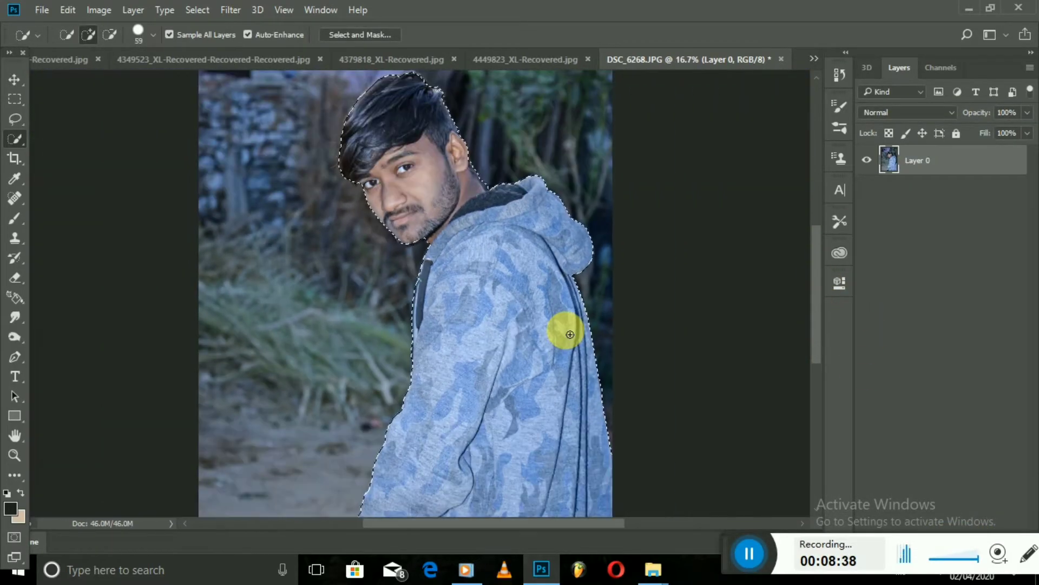
right_click(531, 295)
click(592, 353)
click(866, 190)
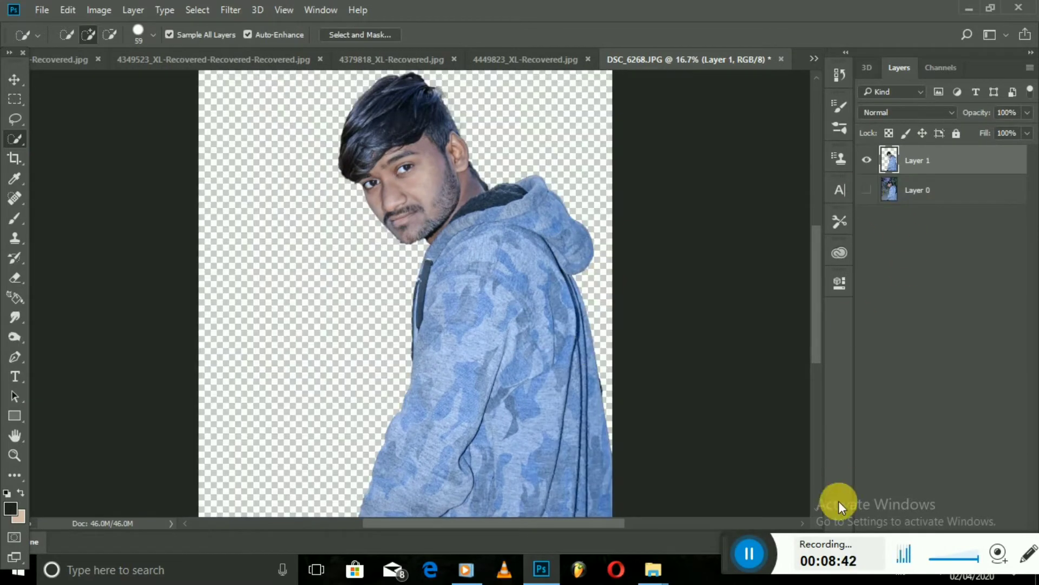
Step: Drag the 2013_ROUSH Mustang photo from File Explorer into the document
key(alt+Tab)
drag(726, 554, 746, 544)
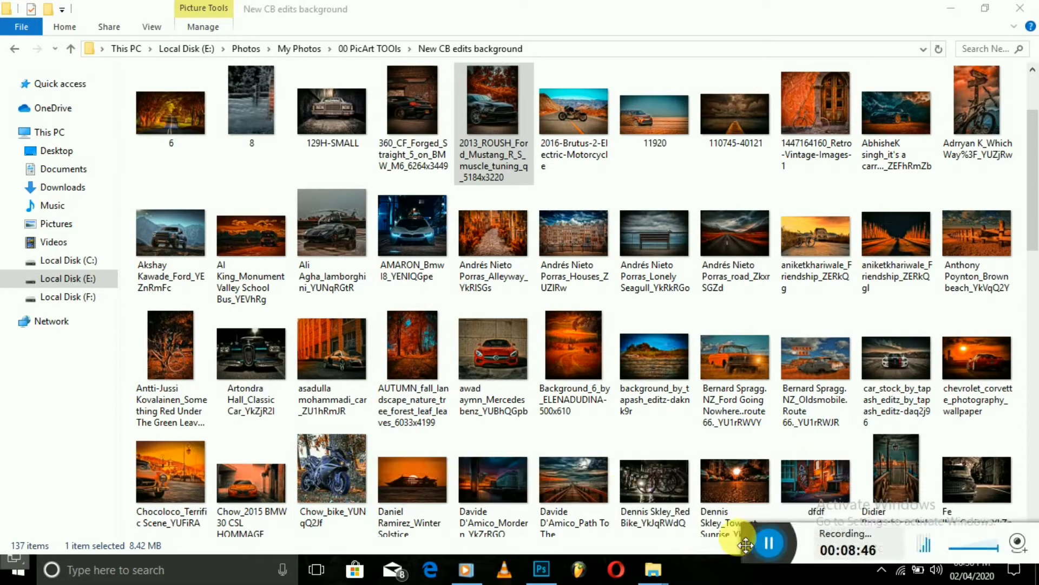
mouse_move(494, 149)
mouse_down()
mouse_move(968, 236)
mouse_move(391, 265)
mouse_move(388, 304)
mouse_move(407, 323)
mouse_up()
Step: Narrow the Mustang image to about 33% width, commit, and shift it left to fill the canvas
drag(507, 413, 539, 451)
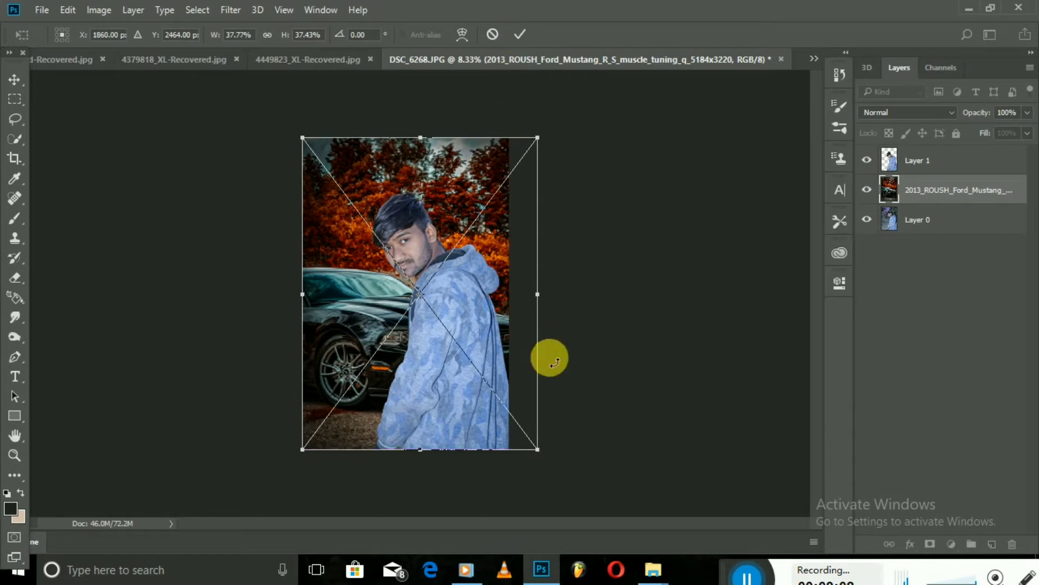
mouse_move(537, 449)
mouse_down()
mouse_move(511, 454)
mouse_move(541, 457)
mouse_move(537, 450)
mouse_up()
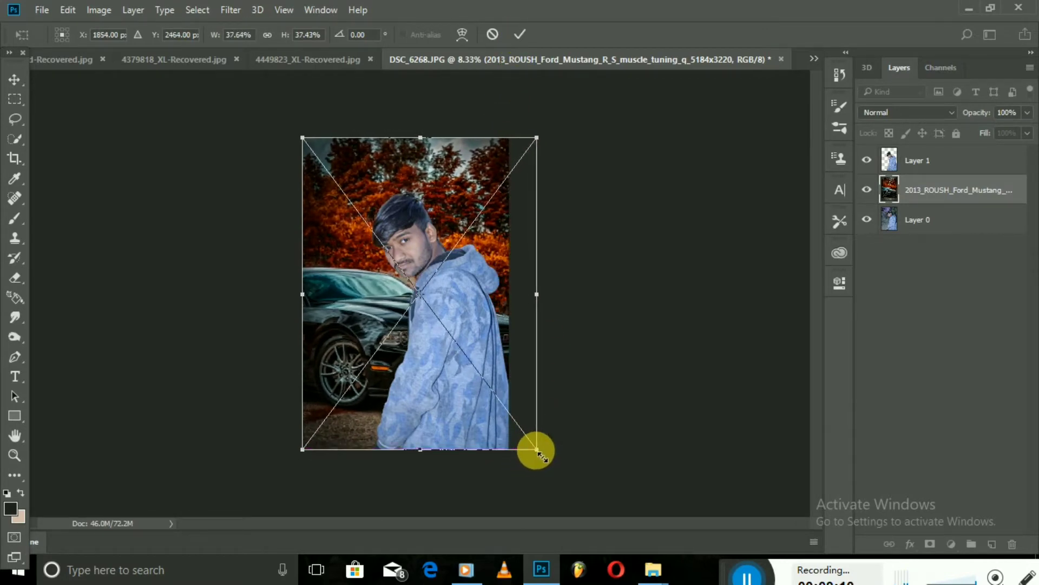
click(520, 35)
mouse_move(349, 310)
mouse_down()
mouse_move(317, 310)
mouse_move(395, 290)
mouse_move(375, 296)
mouse_up()
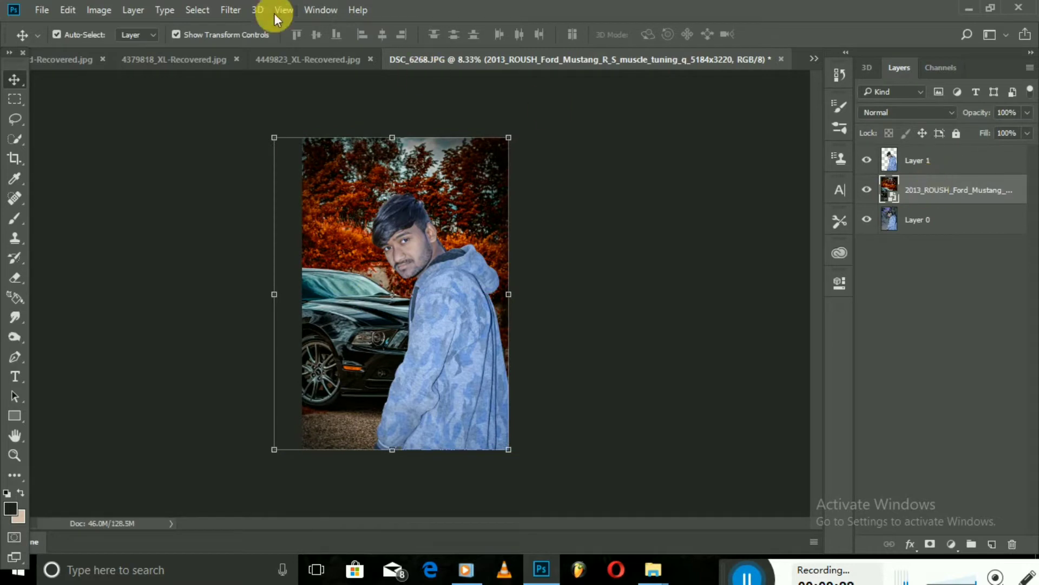
click(231, 10)
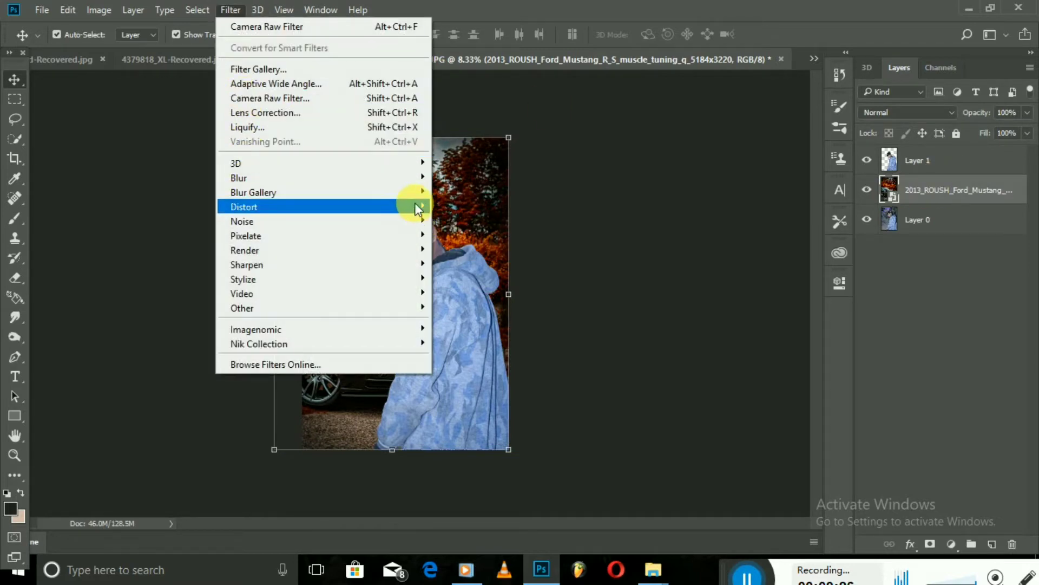
mouse_move(254, 193)
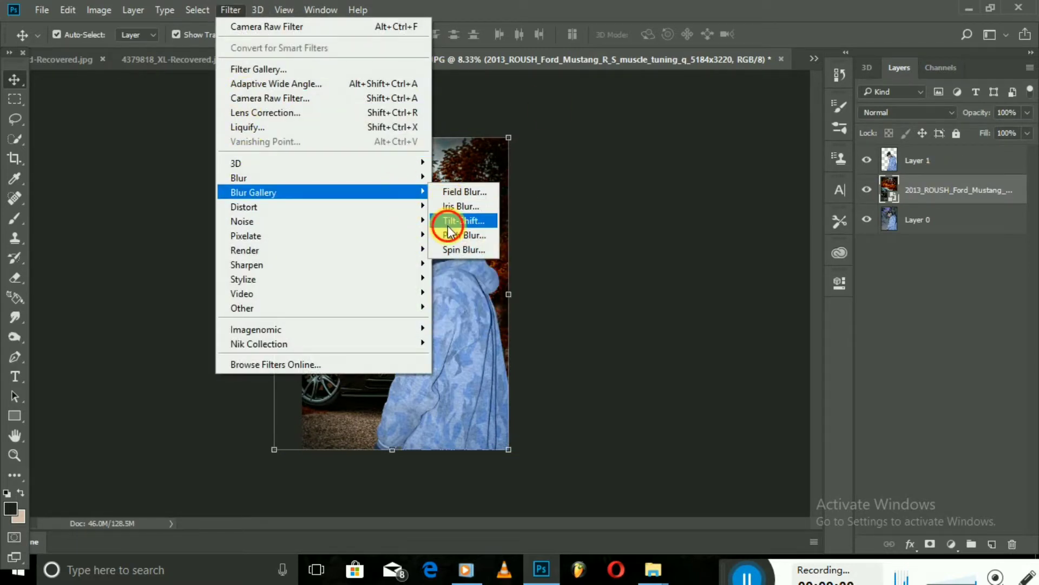
Step: Start a Tilt-Shift blur, lowering and angling the focus band and adding initial blur and light bokeh
click(448, 224)
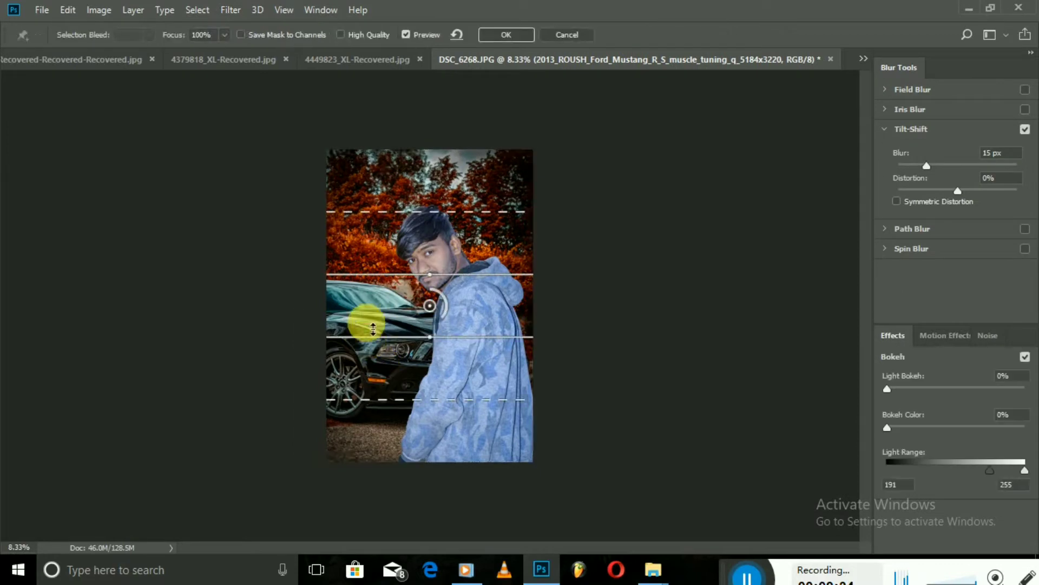
drag(373, 326, 388, 449)
drag(529, 365, 525, 350)
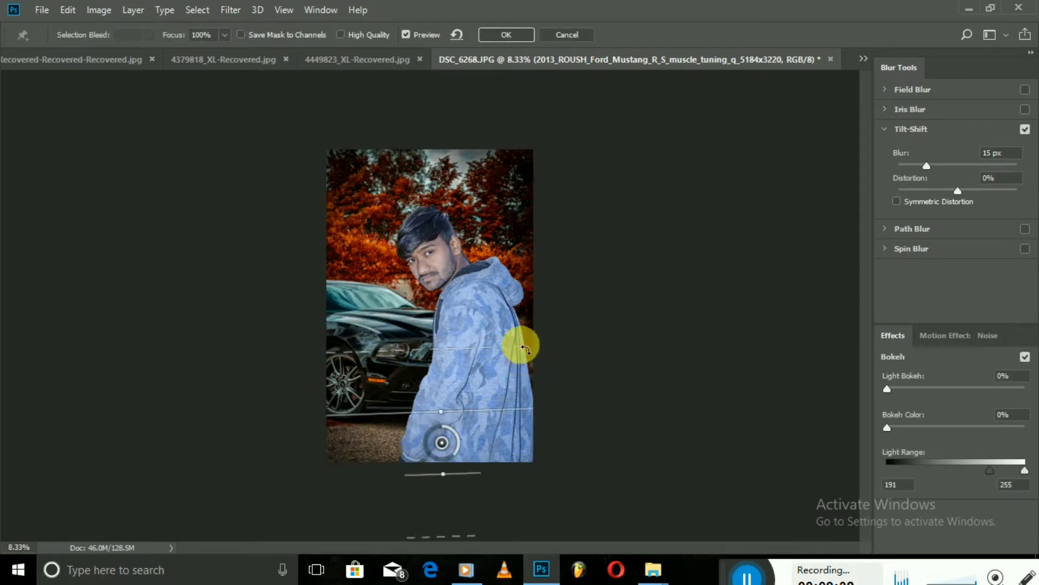
drag(466, 433, 512, 299)
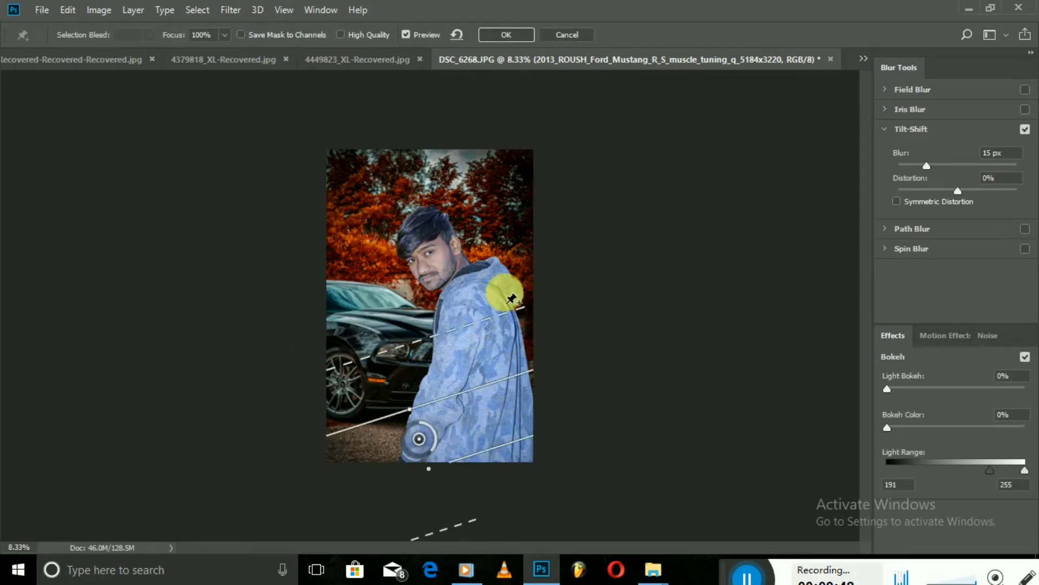
drag(951, 165, 956, 163)
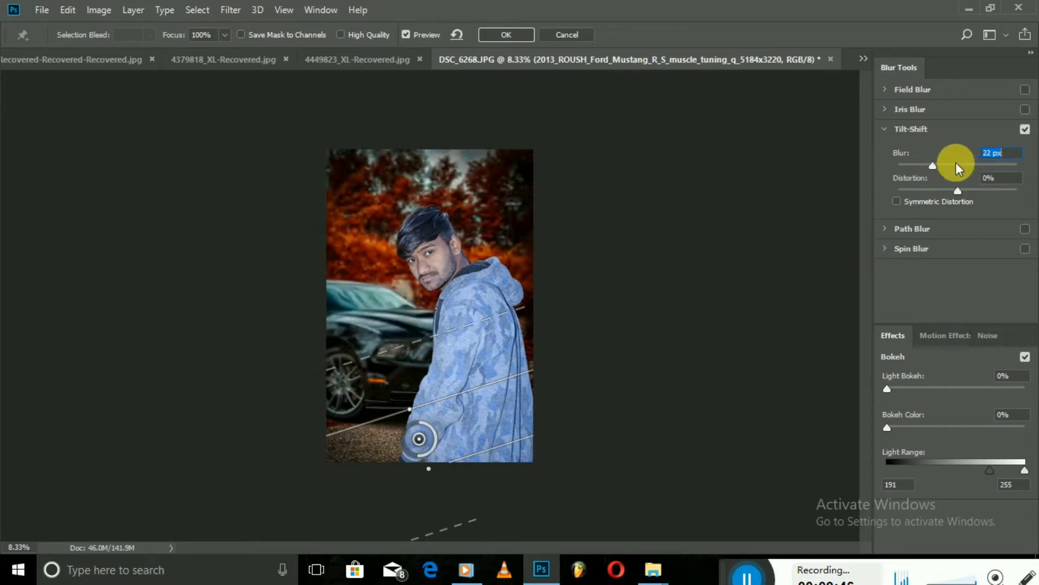
drag(887, 388, 931, 388)
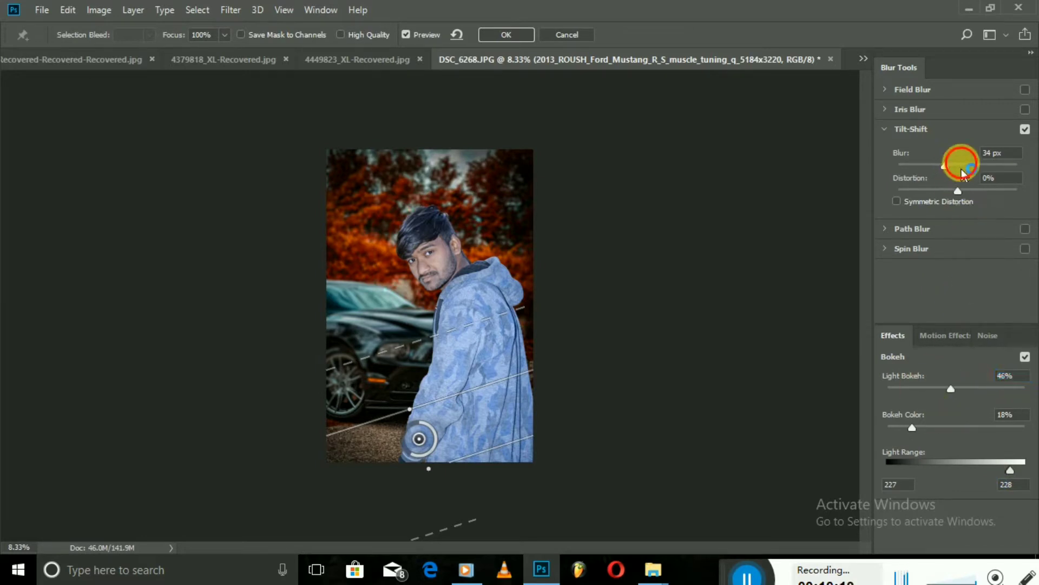
Step: Set Blur to 29 px, Light Bokeh 57%, Bokeh Color 18%, readjust the band, and apply
drag(963, 173, 962, 165)
drag(970, 390, 1010, 395)
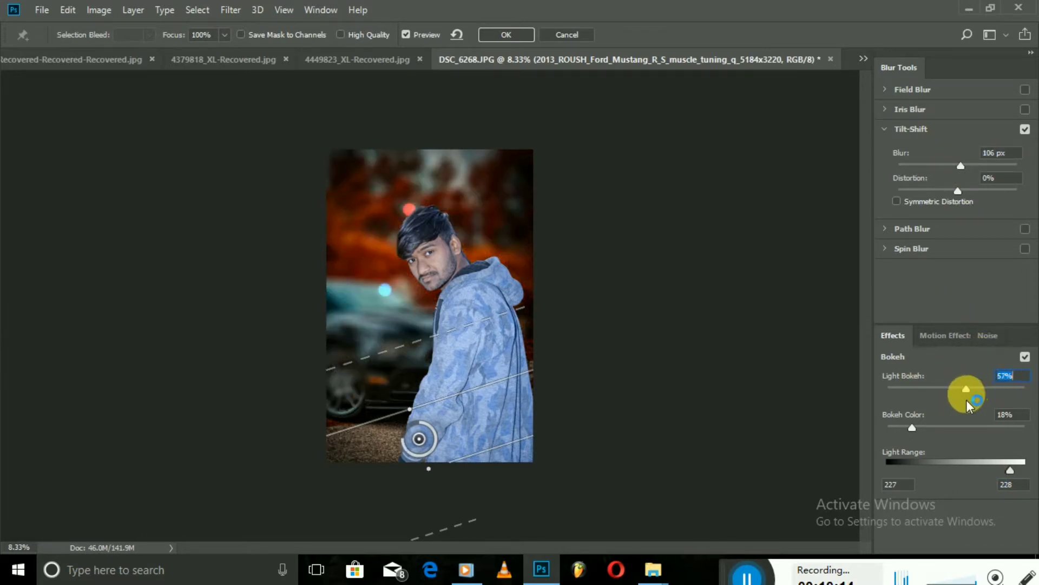
drag(947, 172, 941, 163)
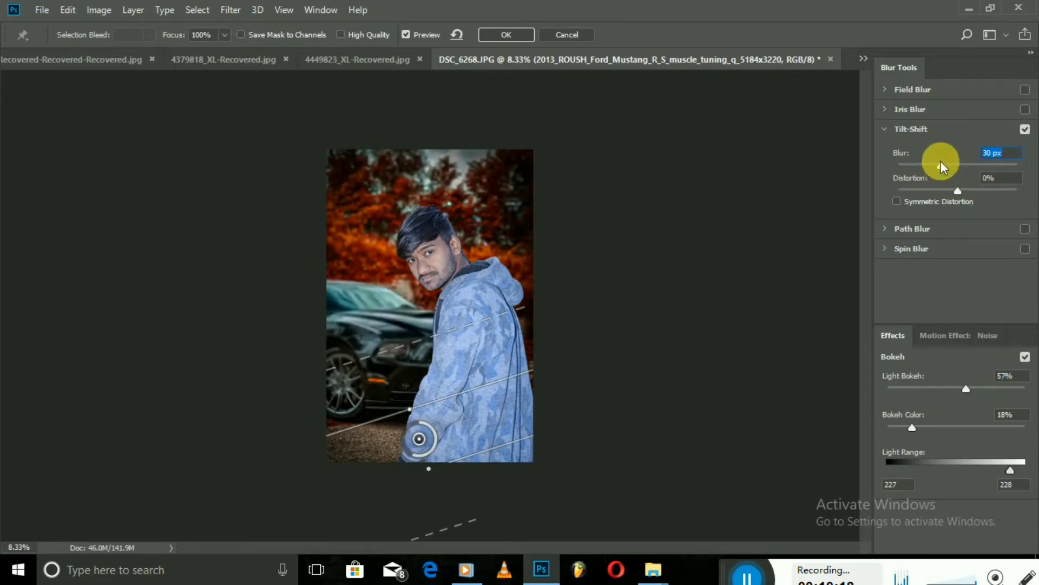
drag(947, 171, 940, 168)
mouse_move(497, 360)
mouse_down()
mouse_move(518, 400)
mouse_move(519, 385)
mouse_up()
drag(464, 461, 464, 463)
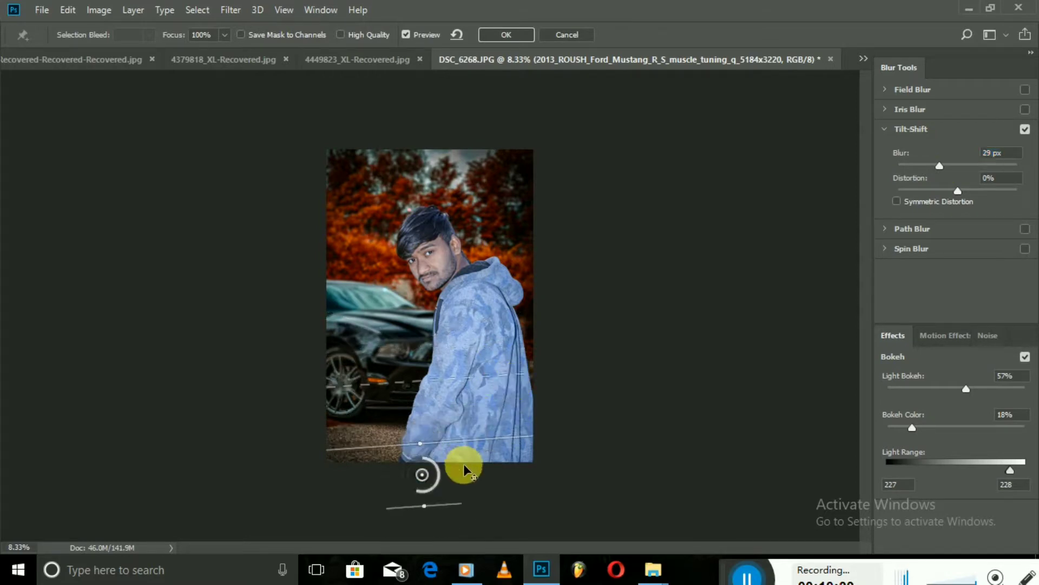
drag(433, 378, 442, 349)
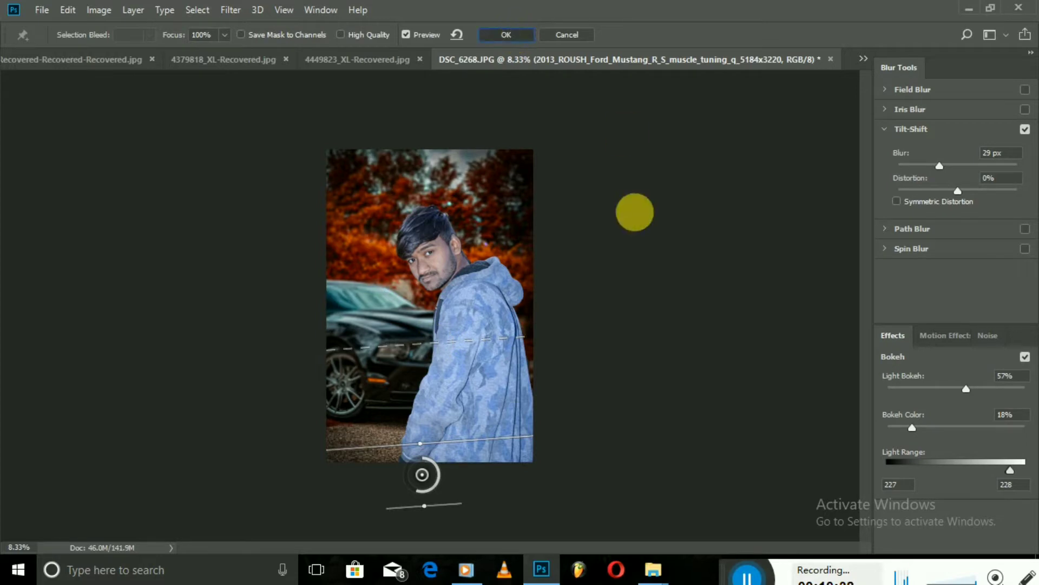
key(Return)
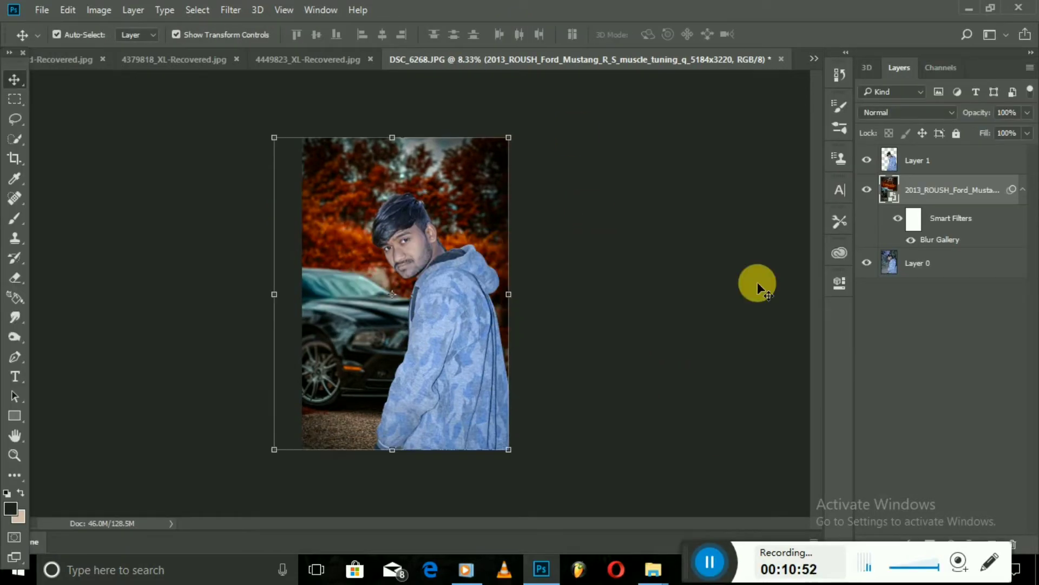
key(ctrl+plus)
mouse_move(816, 271)
mouse_down()
mouse_move(820, 363)
mouse_move(821, 327)
mouse_up()
key(ctrl+minus)
Step: Crop the composite to the photo frame by adjusting the bottom and right crop edges
click(15, 159)
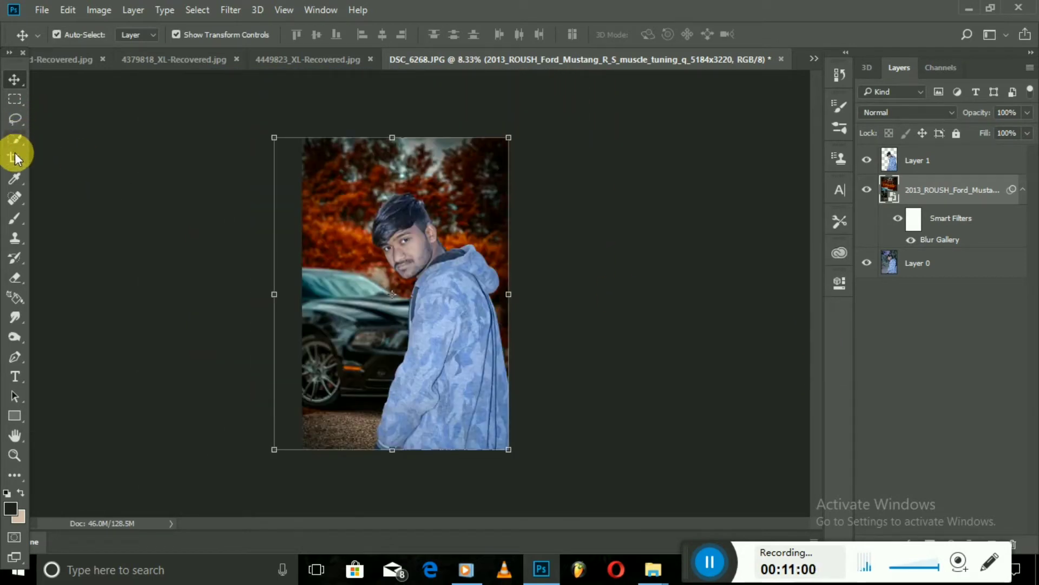
drag(406, 448, 408, 453)
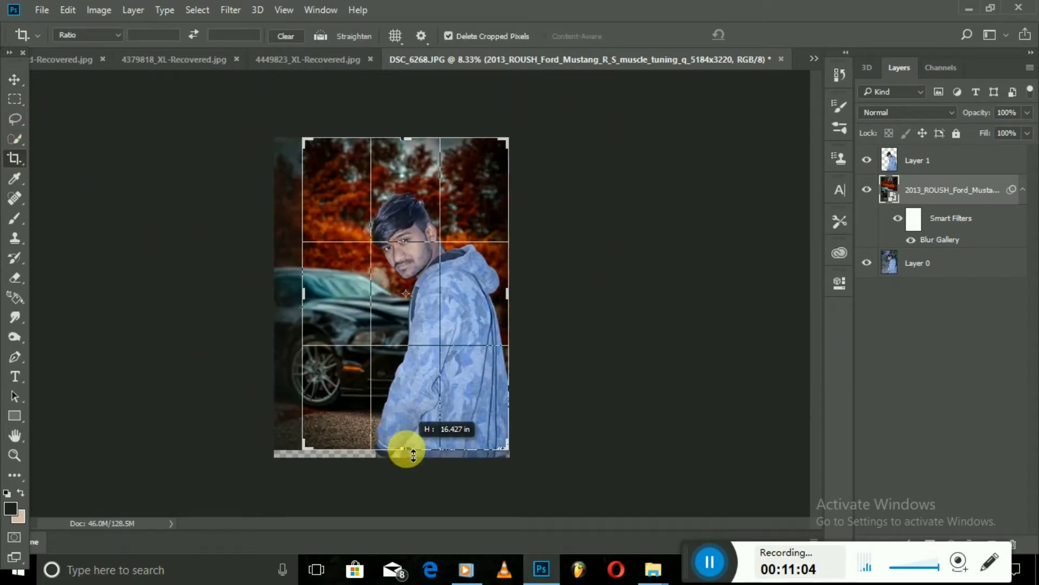
drag(520, 313, 506, 292)
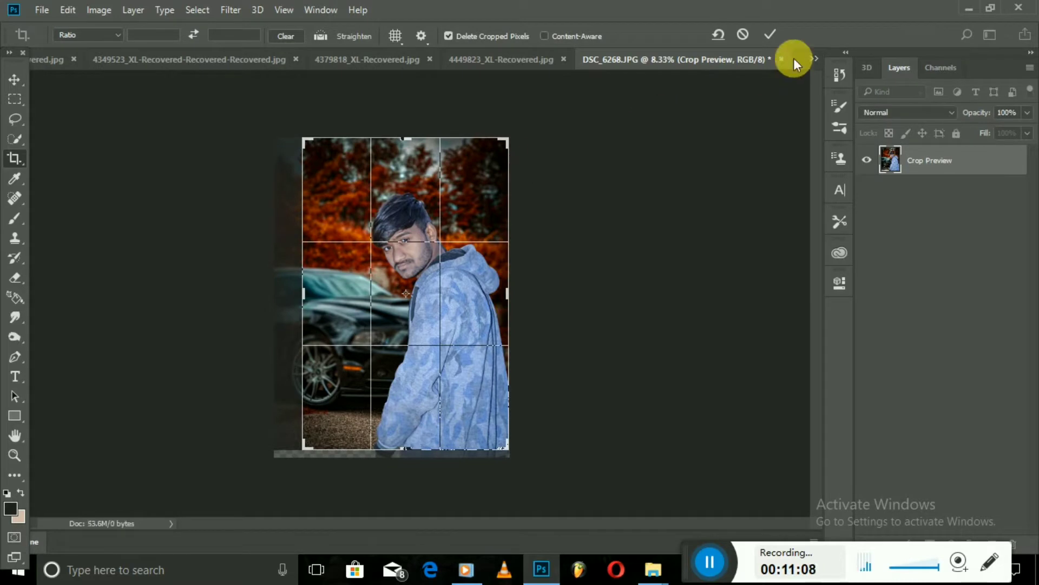
click(770, 34)
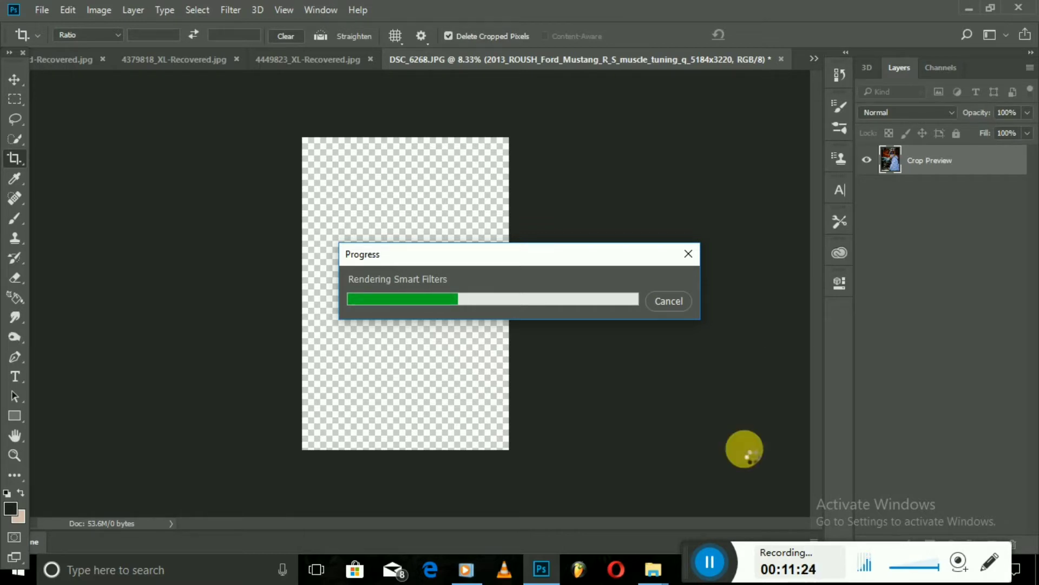
drag(690, 543, 696, 499)
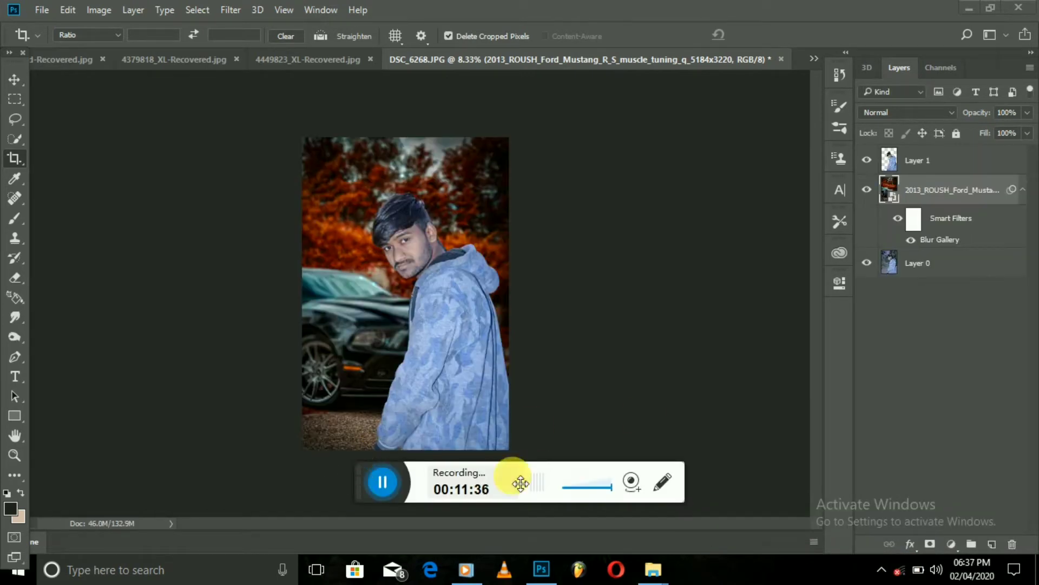
drag(521, 483, 719, 552)
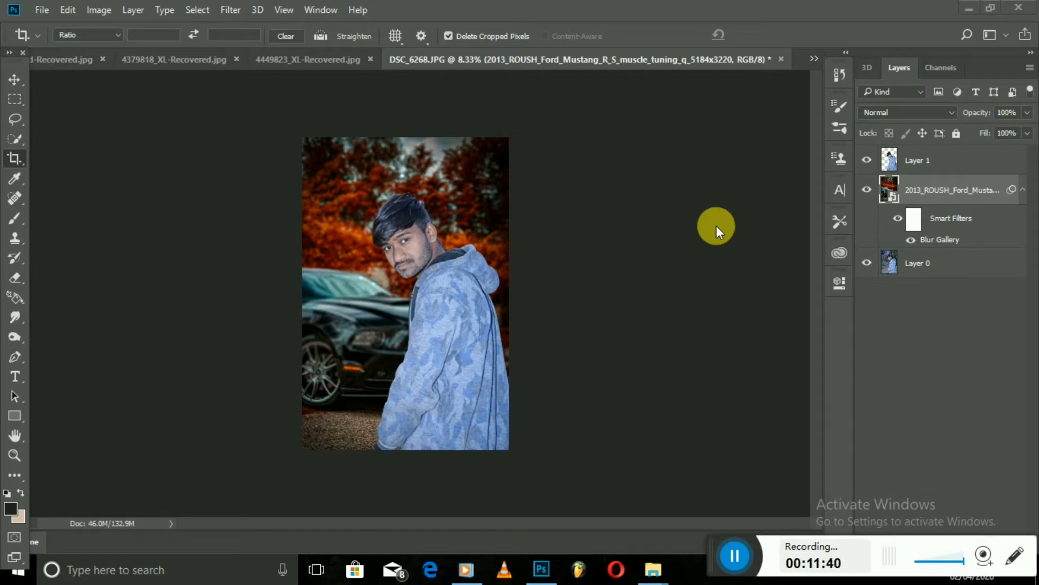
click(934, 163)
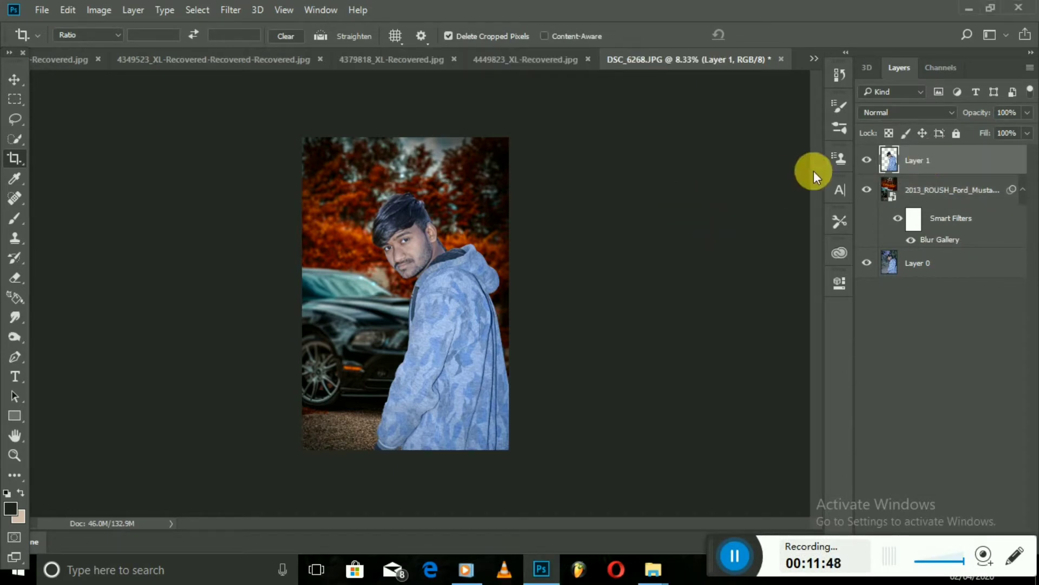
Step: In Camera Raw on the man, set Highlights −100, Whites −53, Blacks +4 and raise Clarity to +34
click(231, 10)
click(274, 99)
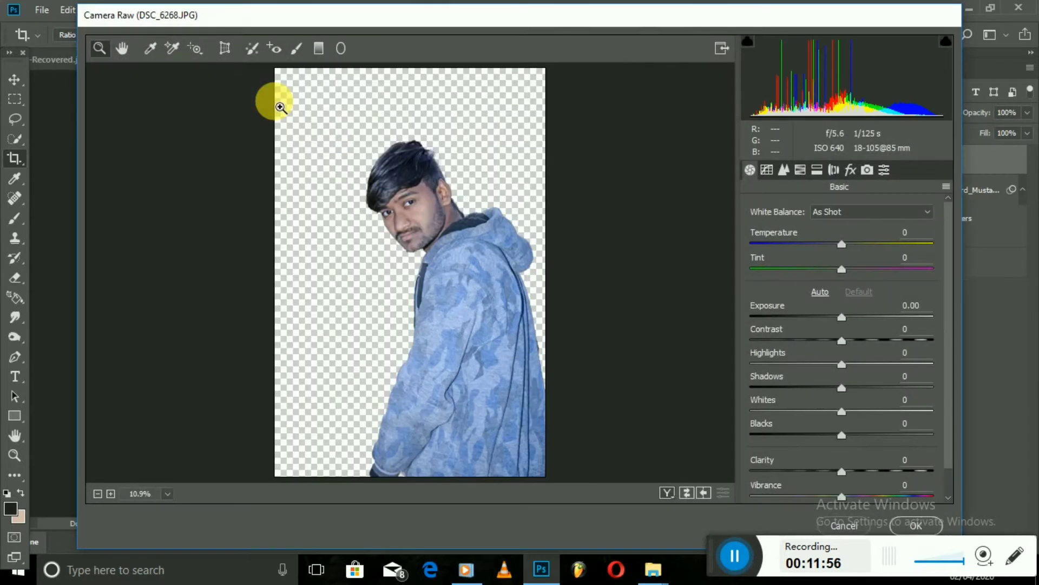
drag(826, 358, 713, 365)
mouse_move(838, 411)
mouse_down()
mouse_move(768, 415)
mouse_move(794, 411)
mouse_up()
mouse_move(842, 435)
mouse_down()
mouse_move(933, 436)
mouse_move(846, 434)
mouse_up()
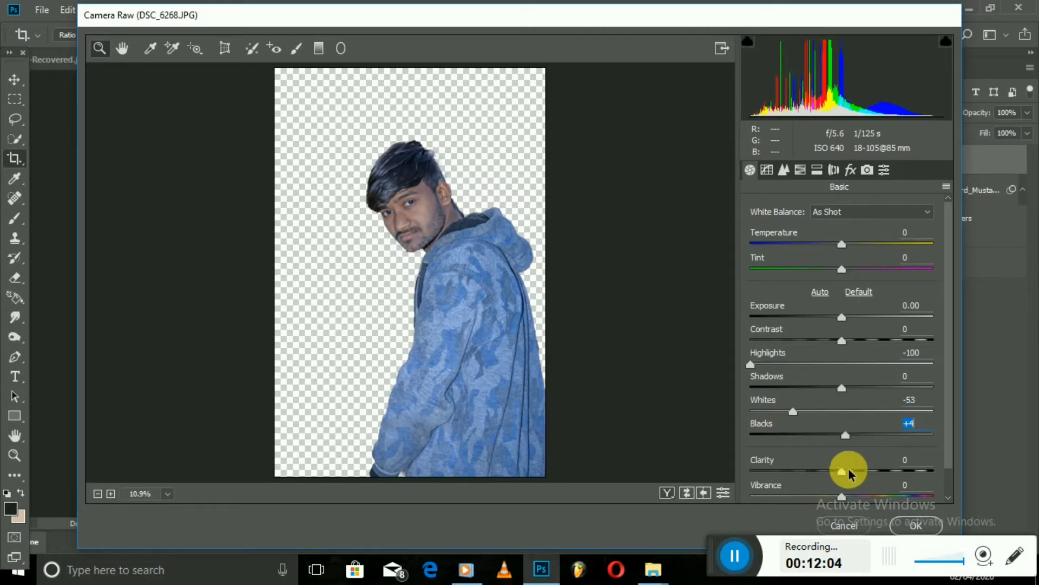
drag(842, 471, 912, 471)
Step: Add Dehaze +53 and grain 5, lift Shadows to +5, and apply the Camera Raw filter
click(850, 169)
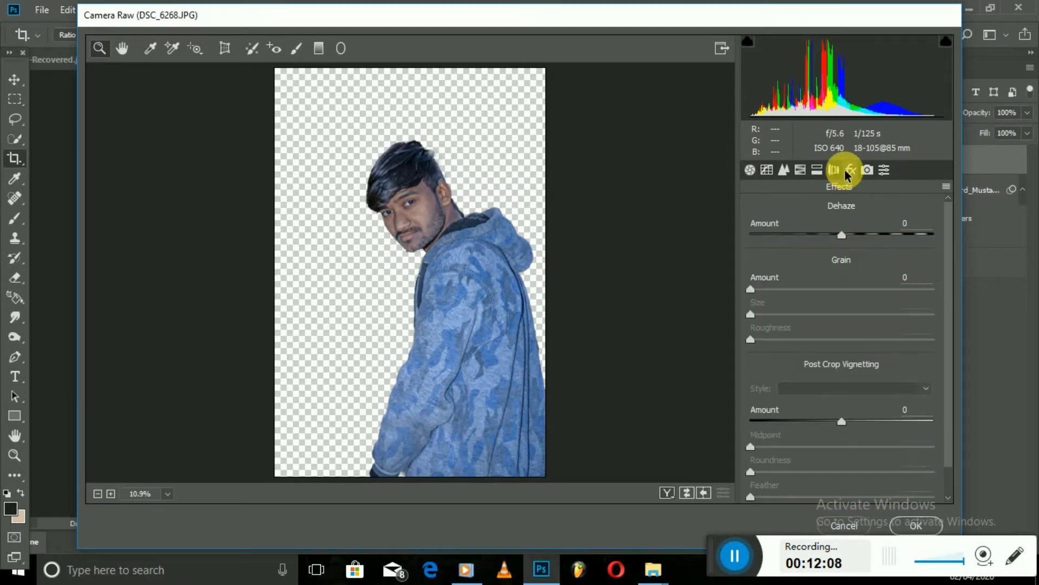
drag(842, 233, 890, 234)
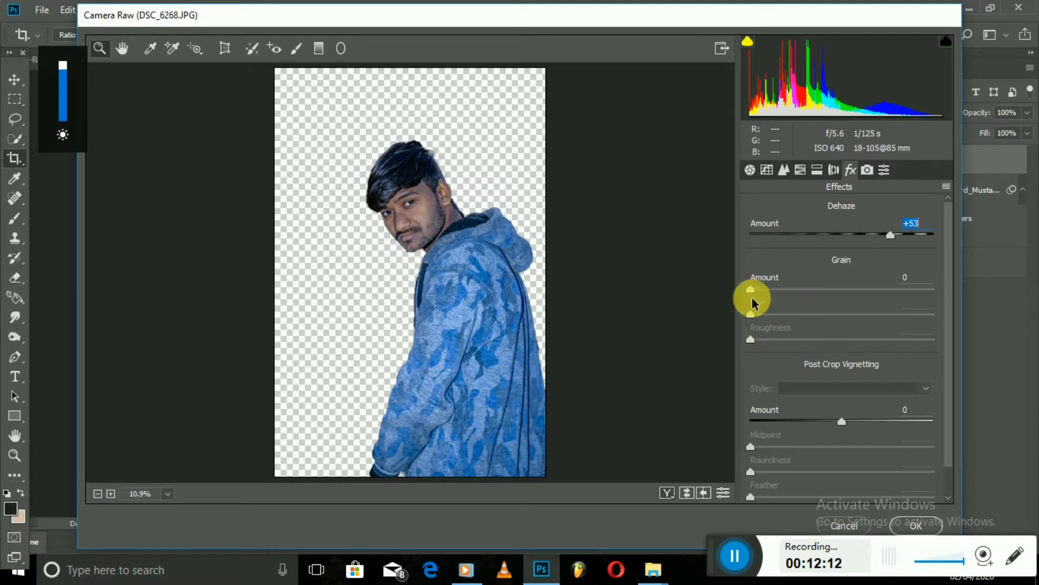
mouse_move(752, 290)
mouse_down()
mouse_move(801, 290)
mouse_move(760, 290)
mouse_up()
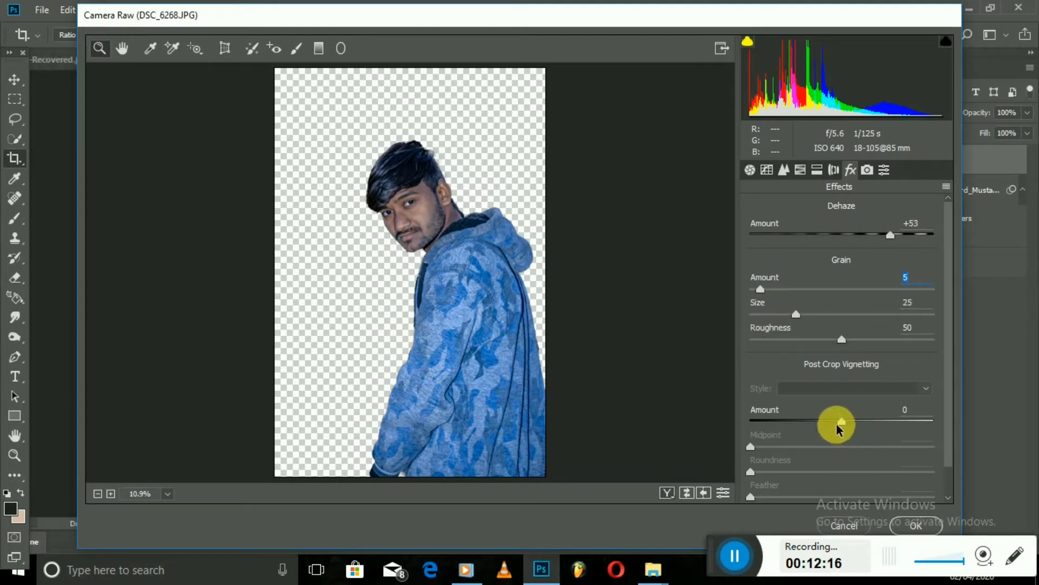
drag(838, 428, 819, 424)
click(800, 169)
click(750, 169)
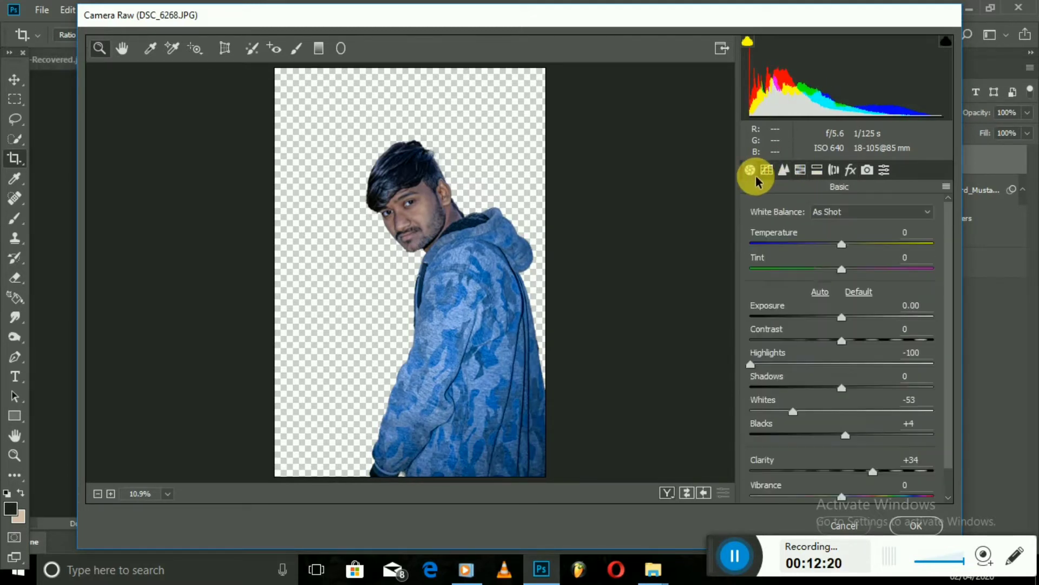
drag(795, 388, 844, 391)
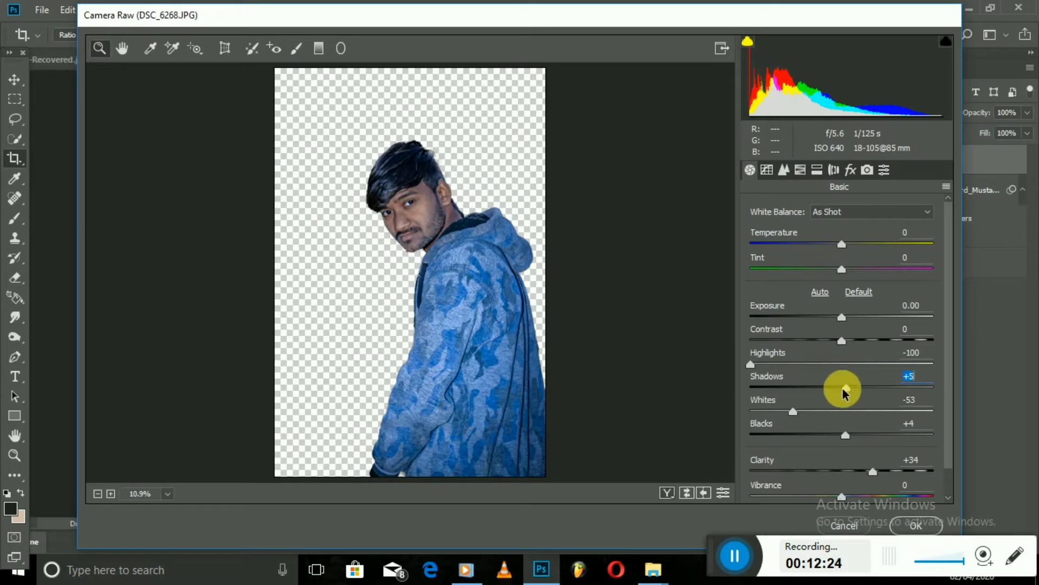
click(909, 525)
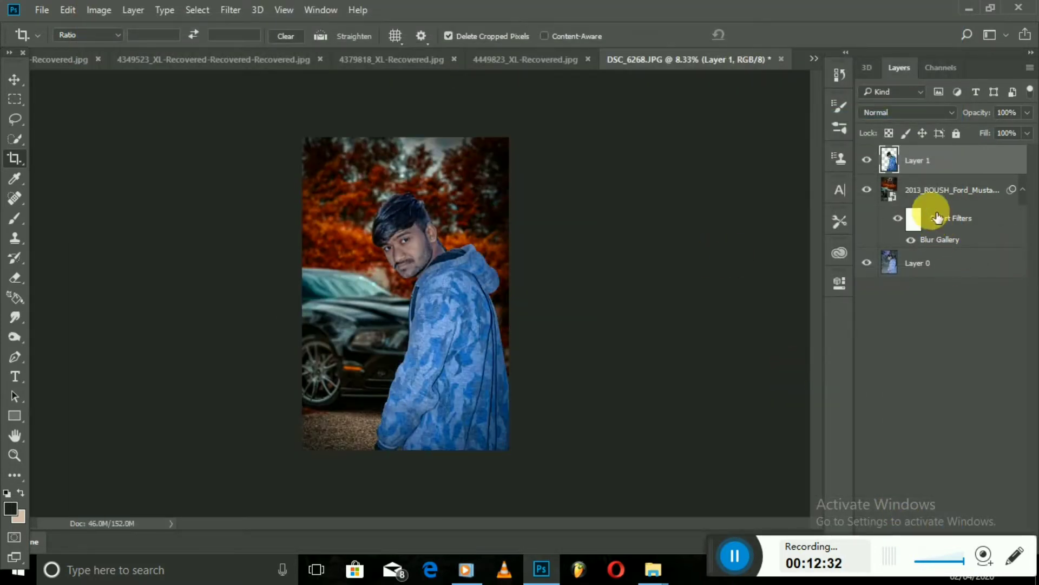
click(893, 189)
Step: Apply Shadows/Highlights to the Mustang background with Shadows Amount 17%, then zoom in on the face
click(103, 11)
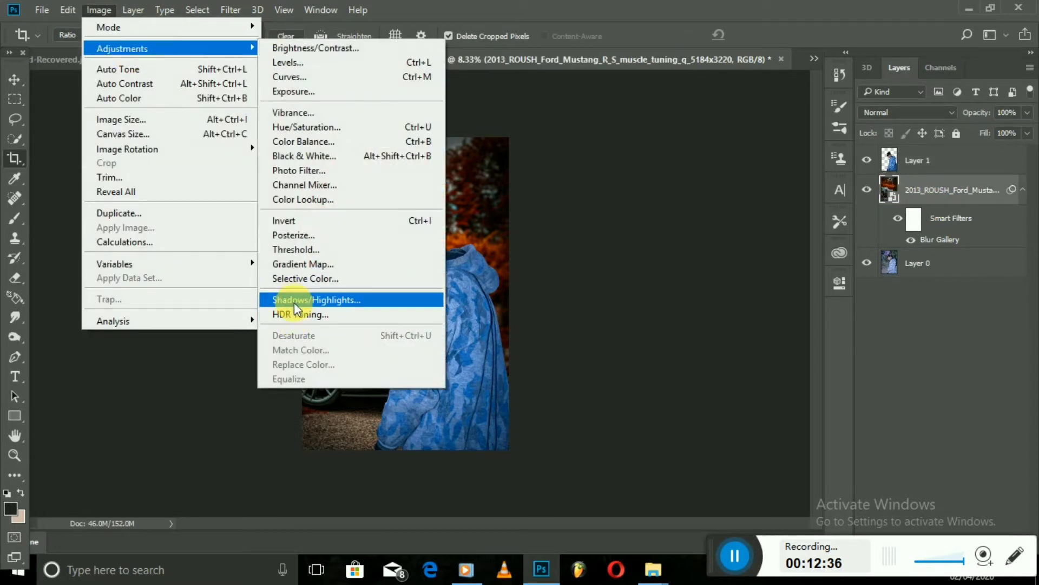
click(295, 302)
drag(492, 152, 758, 169)
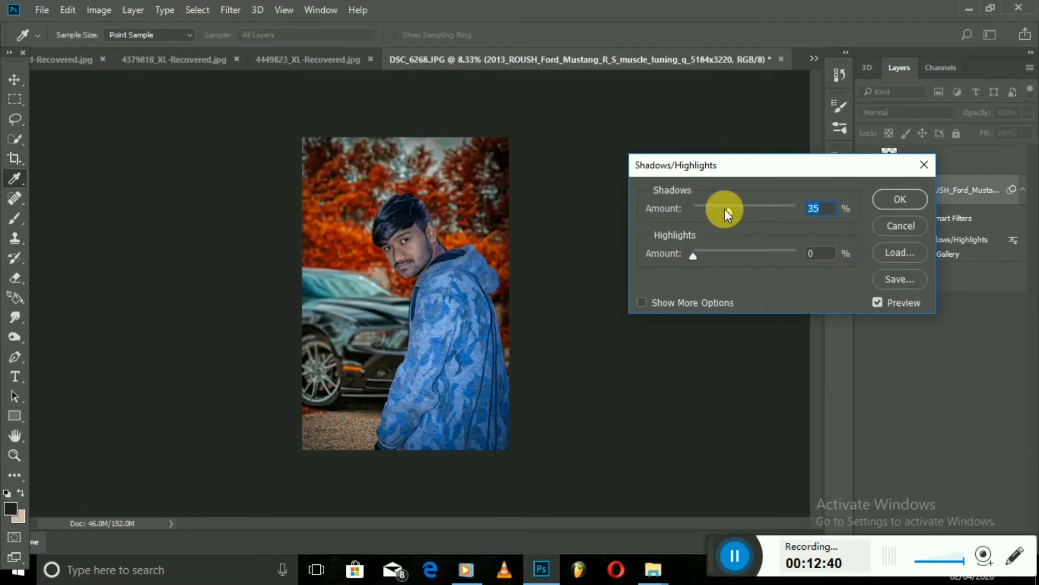
mouse_move(725, 209)
mouse_down()
mouse_move(782, 213)
mouse_move(678, 210)
mouse_move(706, 210)
mouse_up()
click(895, 199)
key(c)
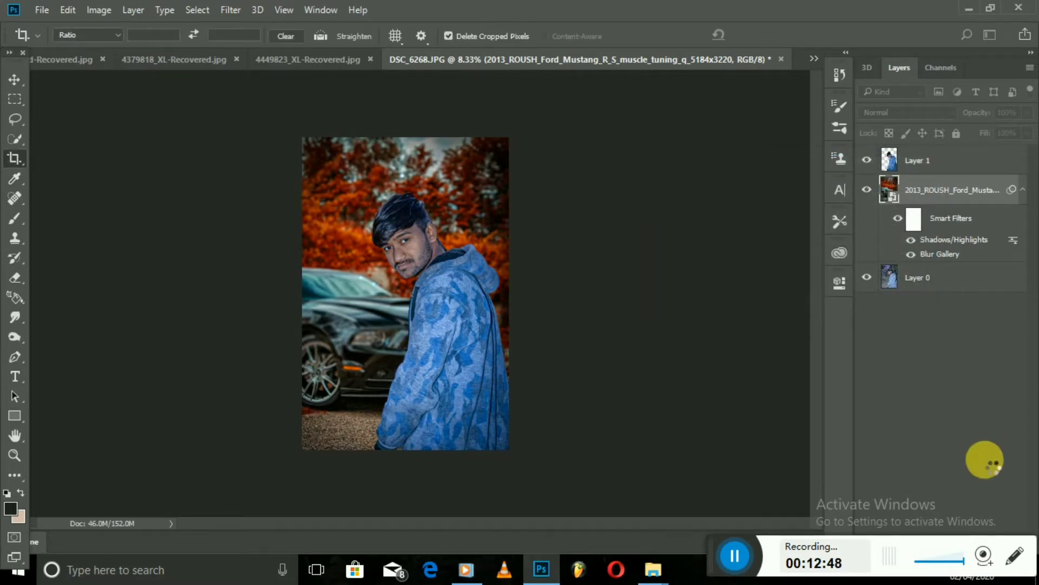
key(ctrl+plus)
key(ctrl+plus)
key(ctrl+plus)
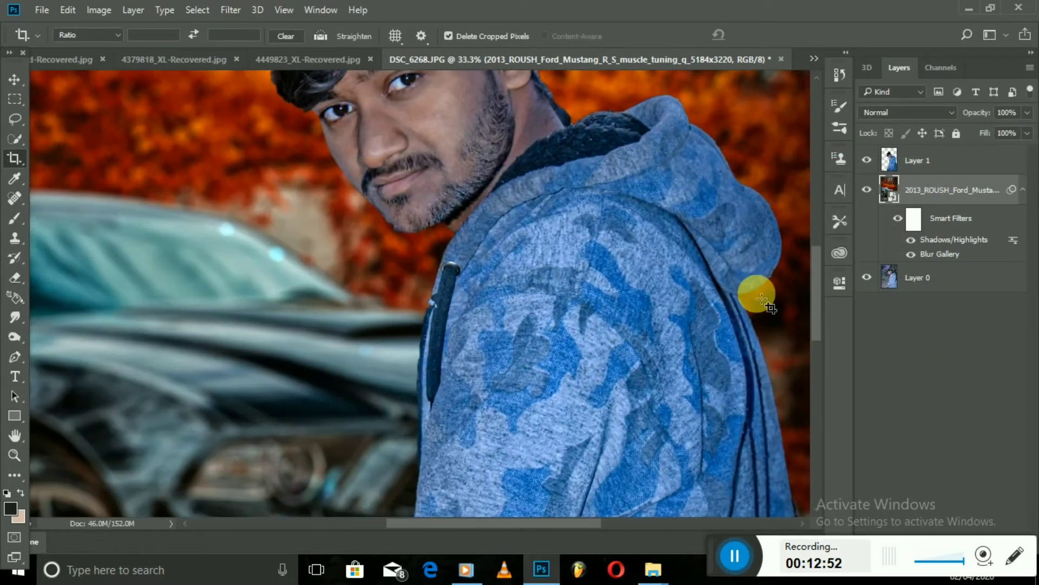
key(ctrl+plus)
key(ctrl+plus)
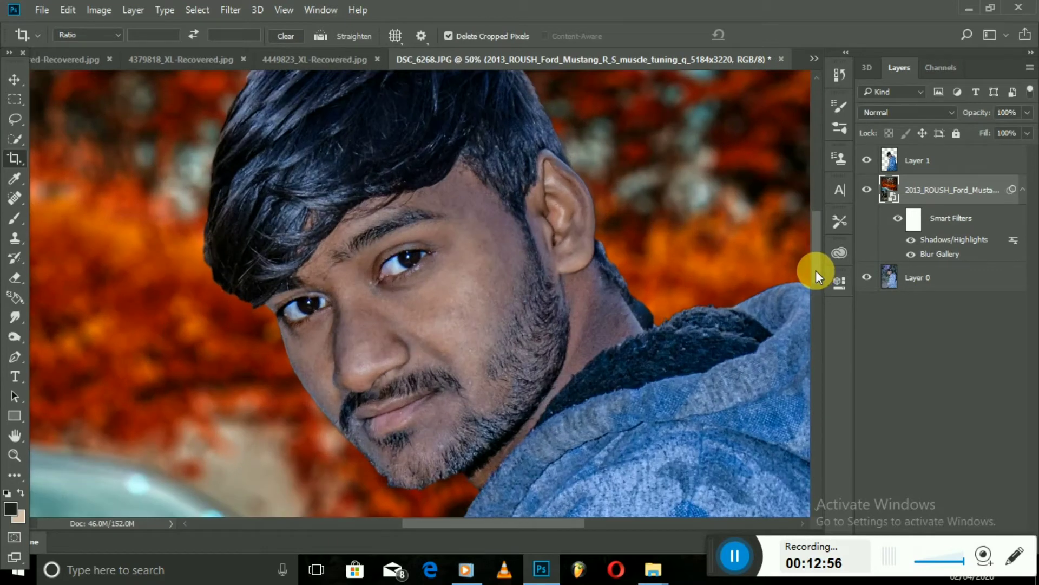
key(ctrl+plus)
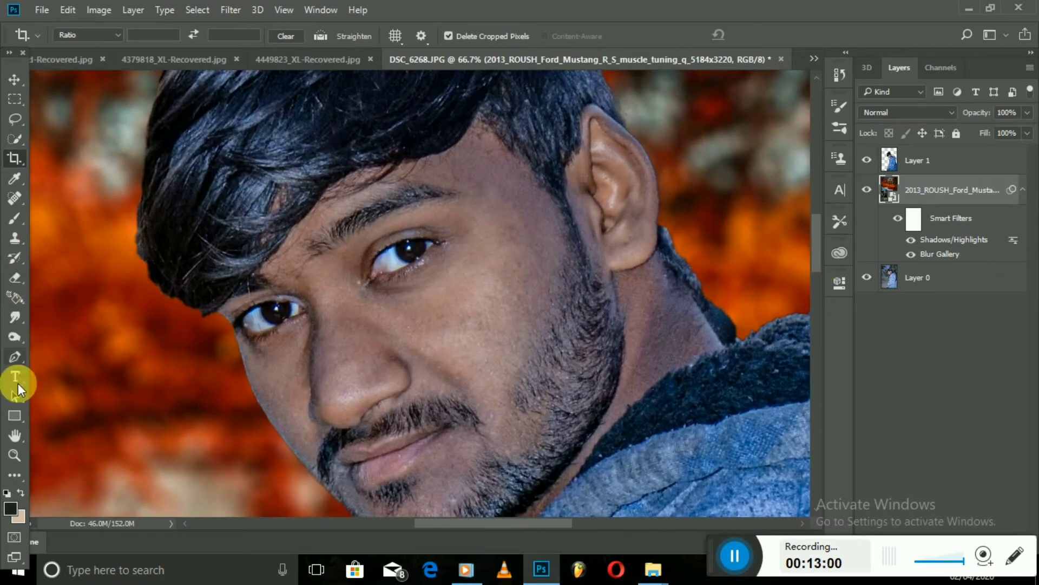
Step: Set up the Smudge tool on Layer 1 with a soft 108 px brush at 10% strength
click(15, 317)
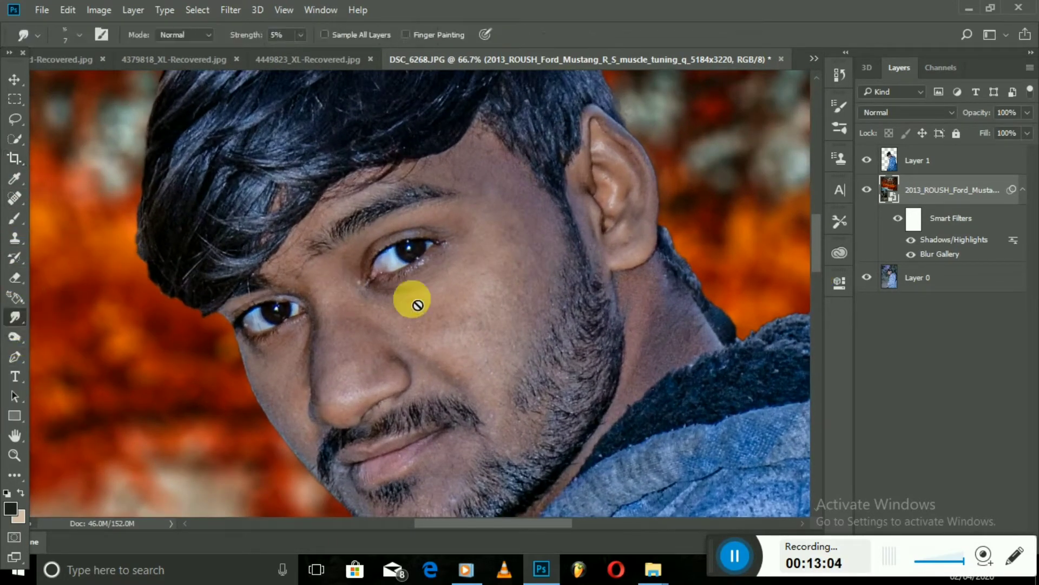
click(899, 160)
right_click(440, 302)
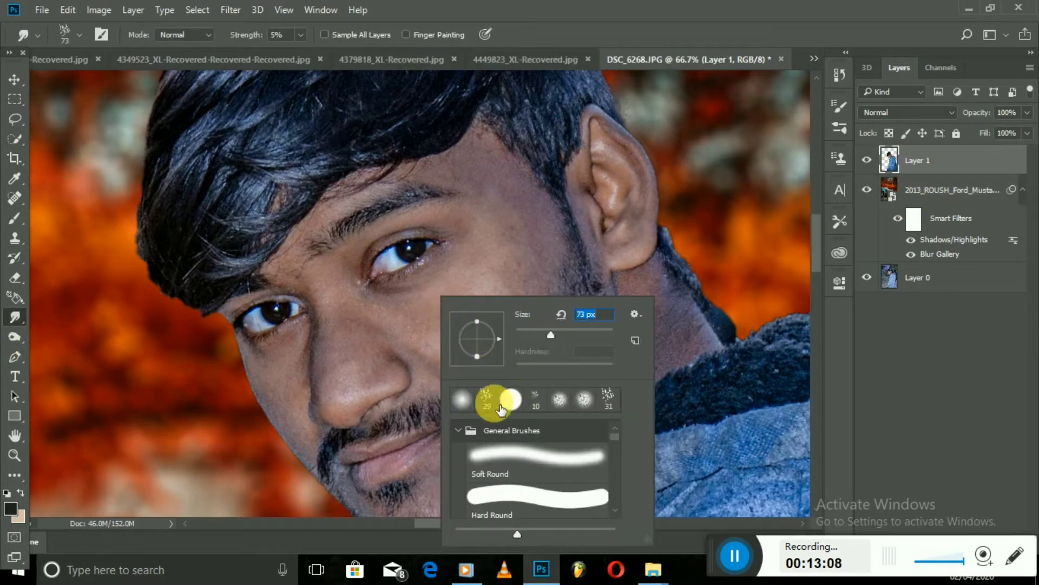
click(560, 399)
right_click(487, 226)
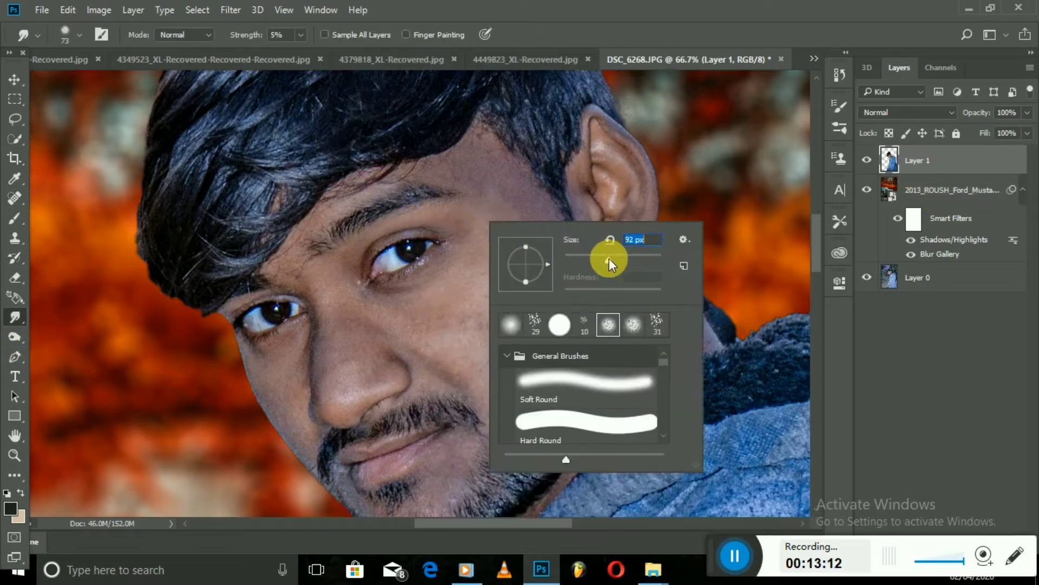
click(242, 42)
text(10)
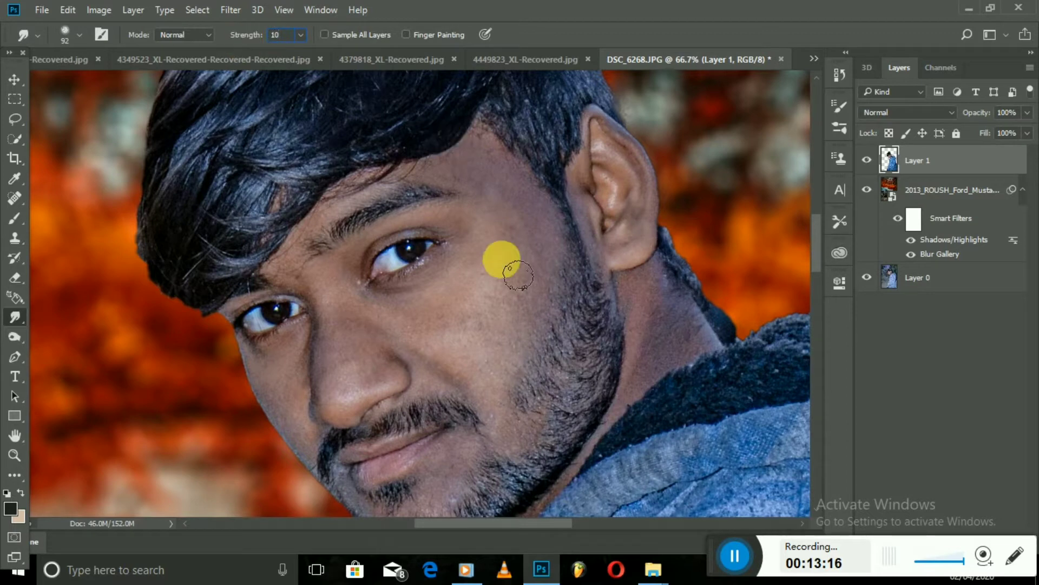
right_click(488, 169)
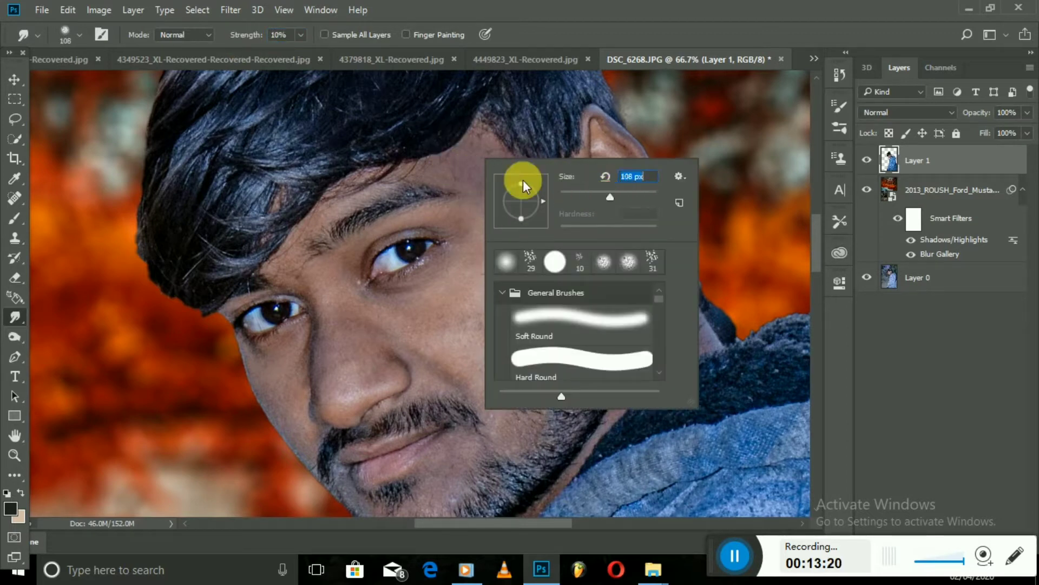
key(Return)
Step: Smudge the skin on the forehead, cheek, nose and under the eye
mouse_move(503, 175)
mouse_down()
mouse_move(498, 189)
mouse_move(527, 196)
mouse_move(494, 158)
mouse_move(560, 258)
mouse_move(512, 254)
mouse_move(552, 264)
mouse_move(552, 317)
mouse_move(472, 302)
mouse_up()
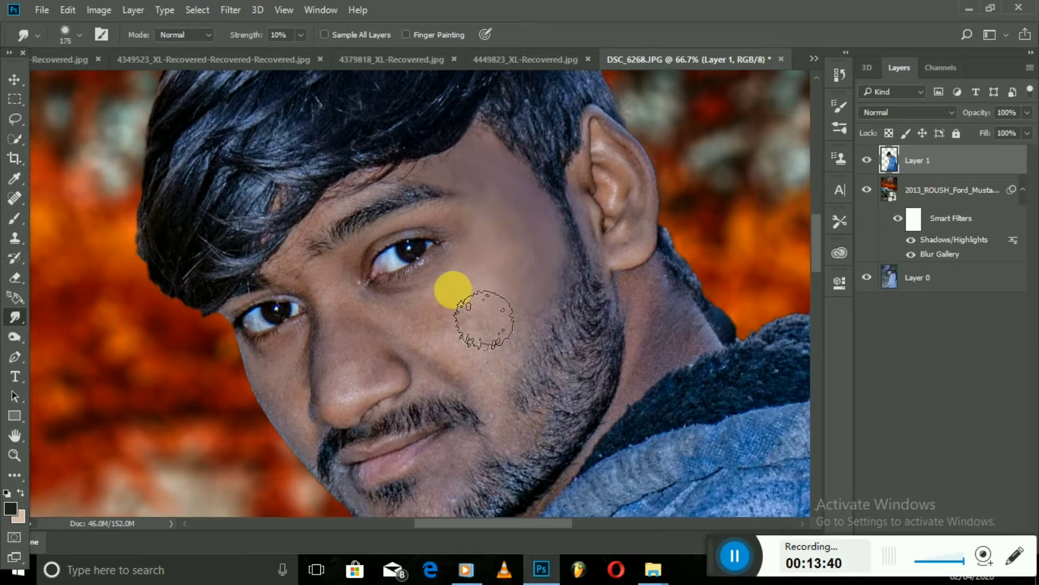
mouse_move(479, 315)
mouse_down()
mouse_move(417, 320)
mouse_move(441, 339)
mouse_move(471, 339)
mouse_move(489, 368)
mouse_move(520, 335)
mouse_move(502, 304)
mouse_move(555, 309)
mouse_move(547, 340)
mouse_move(505, 390)
mouse_move(534, 346)
mouse_move(464, 359)
mouse_move(440, 325)
mouse_move(440, 343)
mouse_move(505, 311)
mouse_move(509, 297)
mouse_move(476, 238)
mouse_move(468, 277)
mouse_move(445, 235)
mouse_move(380, 256)
mouse_move(381, 305)
mouse_move(342, 288)
mouse_move(438, 185)
mouse_move(461, 178)
mouse_move(374, 204)
mouse_move(341, 227)
mouse_move(307, 263)
mouse_move(343, 331)
mouse_move(411, 368)
mouse_move(348, 363)
mouse_move(384, 385)
mouse_move(370, 402)
mouse_up()
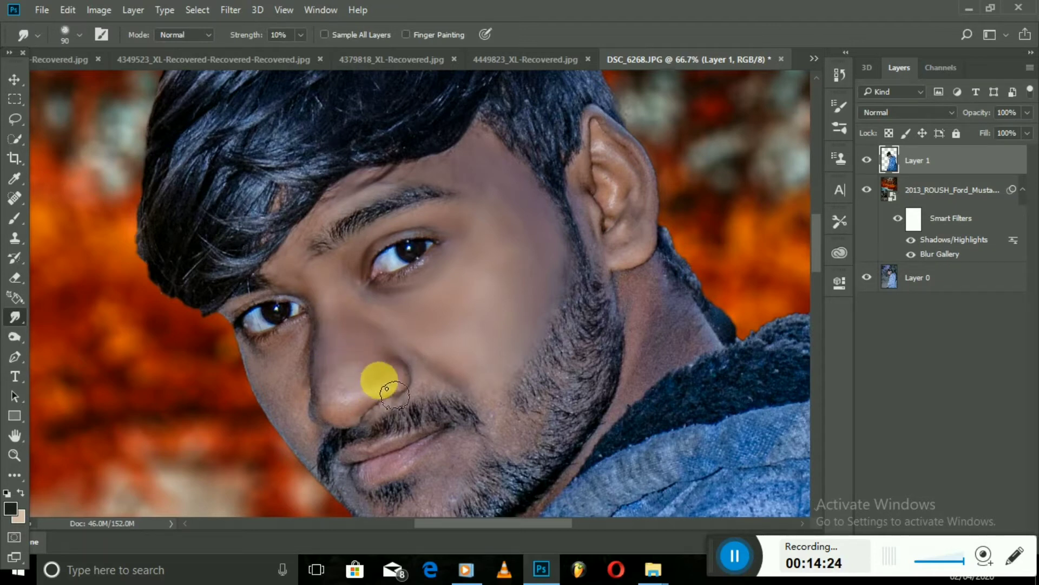
mouse_move(422, 375)
mouse_down()
mouse_move(498, 408)
mouse_move(504, 434)
mouse_move(502, 385)
mouse_move(566, 272)
mouse_move(560, 309)
mouse_move(504, 387)
mouse_move(312, 357)
mouse_move(321, 408)
mouse_move(299, 373)
mouse_move(279, 369)
mouse_move(302, 452)
mouse_move(255, 369)
mouse_move(259, 316)
mouse_move(284, 307)
mouse_move(273, 301)
mouse_up()
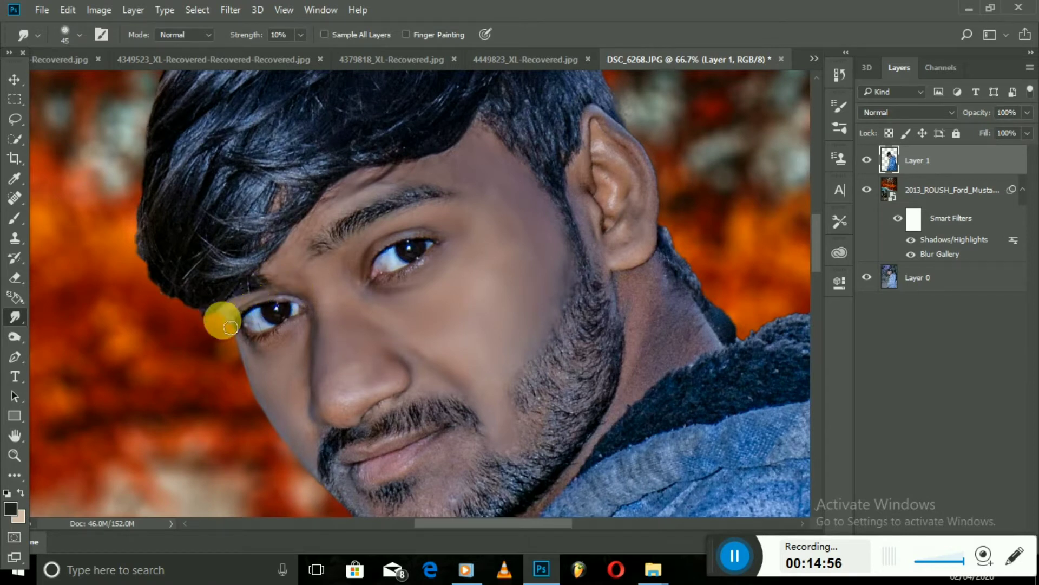
mouse_move(250, 319)
mouse_down()
mouse_move(232, 339)
mouse_move(296, 342)
mouse_move(316, 324)
mouse_move(314, 408)
mouse_move(341, 401)
mouse_up()
right_click(359, 399)
Step: Enlarge the smudge brush to 67 px and smudge the skin by the ear, chin and lip corner
drag(463, 343, 475, 343)
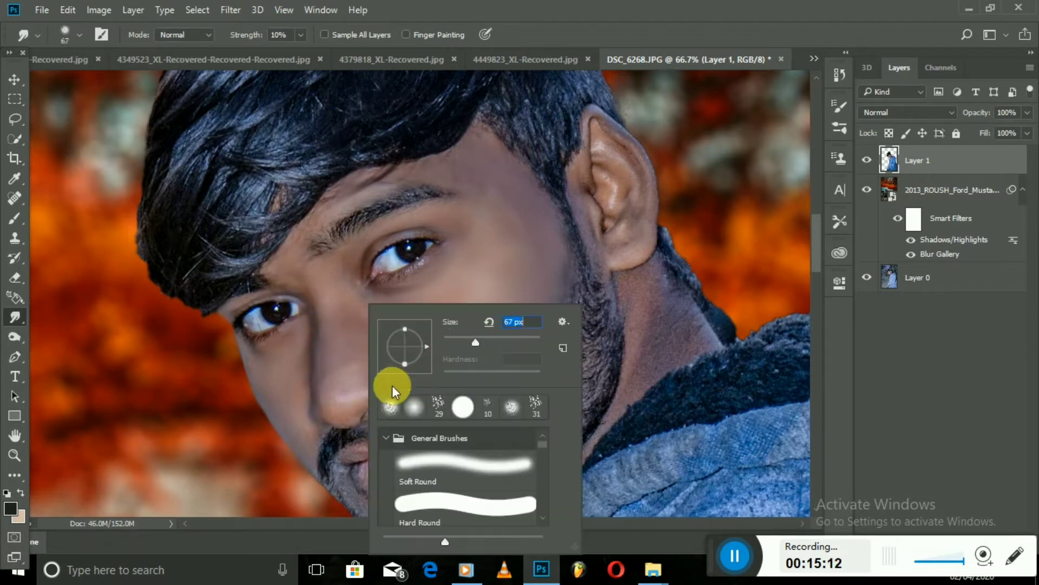
click(352, 411)
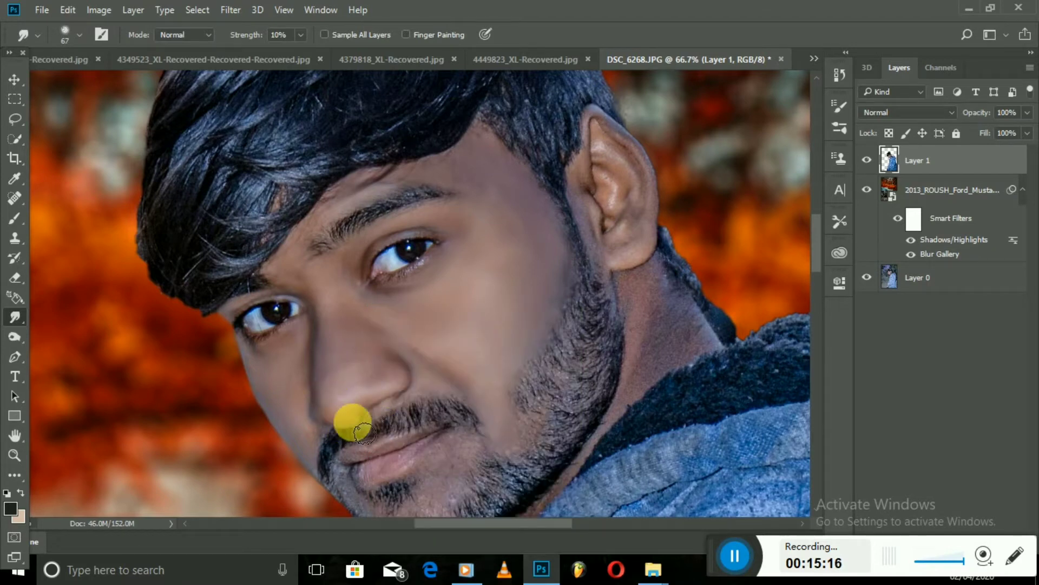
mouse_move(611, 187)
mouse_down()
mouse_move(624, 200)
mouse_move(599, 129)
mouse_move(641, 297)
mouse_move(655, 297)
mouse_move(707, 347)
mouse_move(673, 342)
mouse_move(680, 359)
mouse_move(652, 327)
mouse_move(661, 399)
mouse_move(590, 480)
mouse_up()
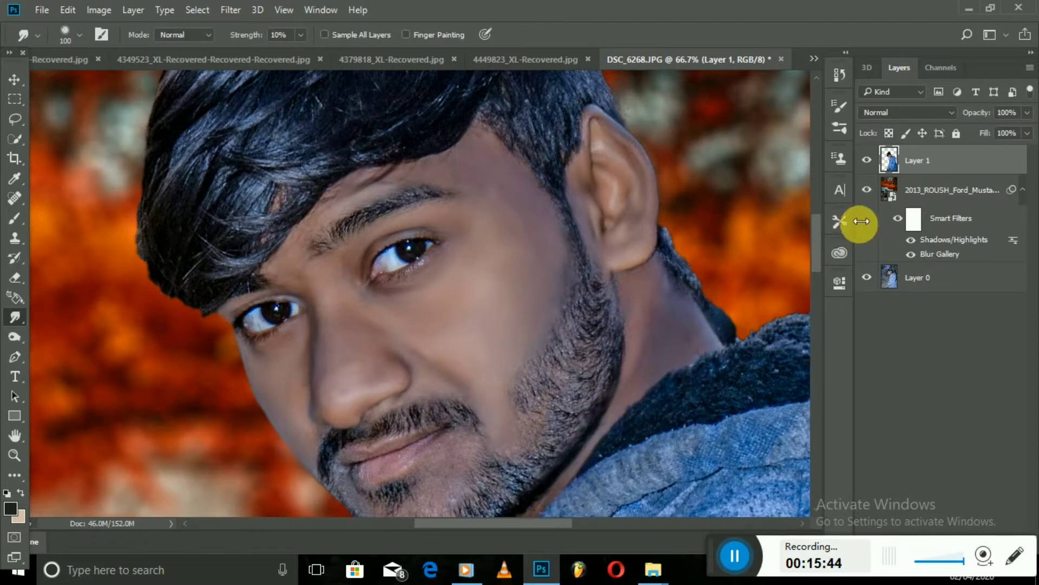
drag(817, 258, 818, 281)
mouse_move(531, 359)
mouse_down()
mouse_move(539, 353)
mouse_move(509, 375)
mouse_move(569, 311)
mouse_move(509, 331)
mouse_move(475, 291)
mouse_move(448, 286)
mouse_move(429, 332)
mouse_up()
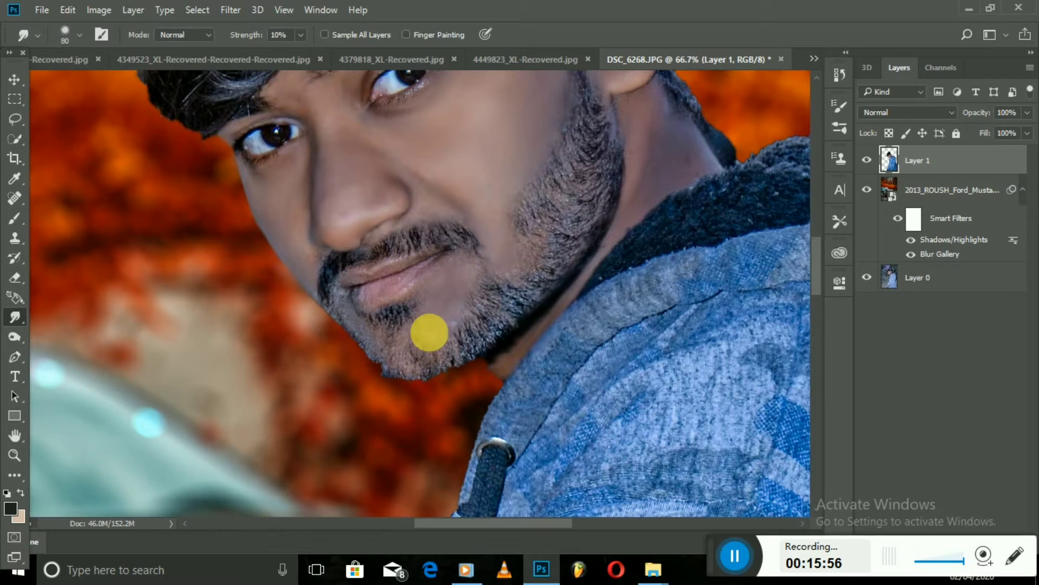
click(347, 302)
mouse_move(359, 318)
mouse_down()
mouse_move(410, 351)
mouse_move(437, 332)
mouse_move(378, 339)
mouse_move(409, 283)
mouse_move(379, 300)
mouse_move(344, 295)
mouse_move(332, 260)
mouse_move(434, 220)
mouse_move(422, 230)
mouse_up()
Step: Smudge the skin from nose to hairline, across the cheek, and along the hair edge
key(ctrl+minus)
key(ctrl+minus)
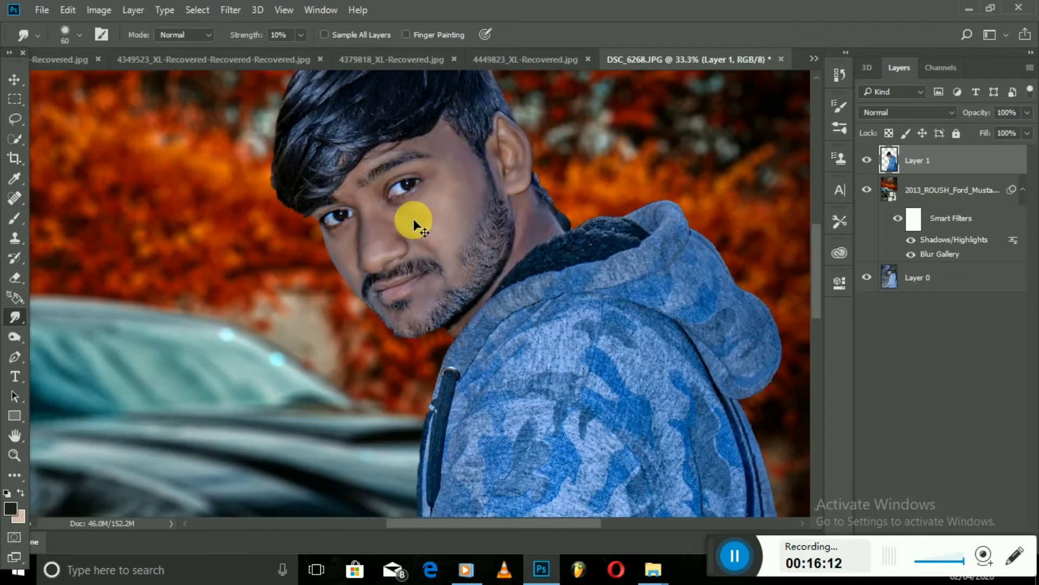
drag(813, 242, 813, 229)
key(ctrl+plus)
key(ctrl+plus)
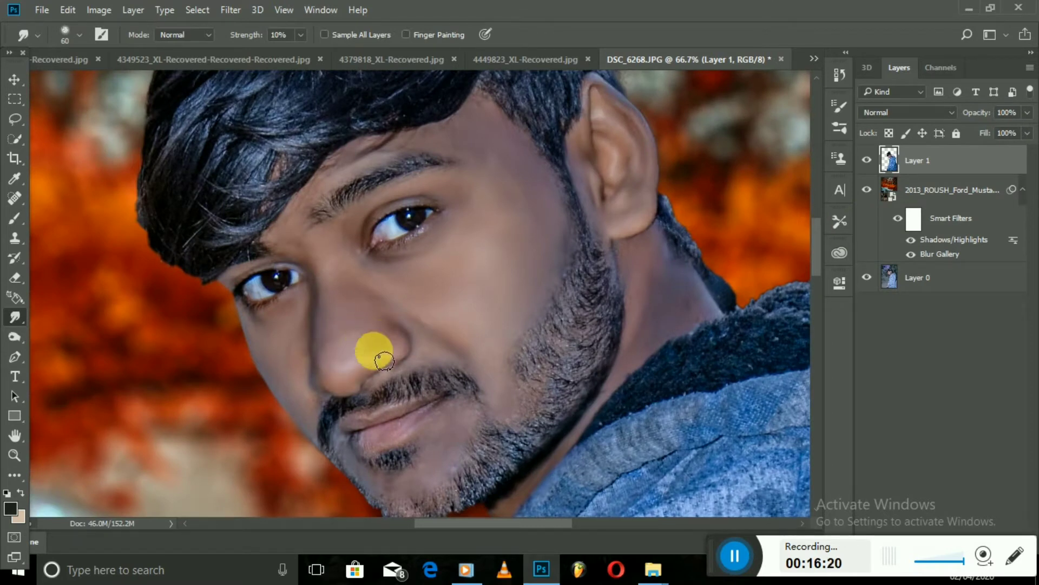
mouse_move(360, 324)
mouse_down()
mouse_move(285, 163)
mouse_move(427, 142)
mouse_move(331, 206)
mouse_move(400, 229)
mouse_move(441, 277)
mouse_move(393, 238)
mouse_move(442, 222)
mouse_move(759, 190)
mouse_up()
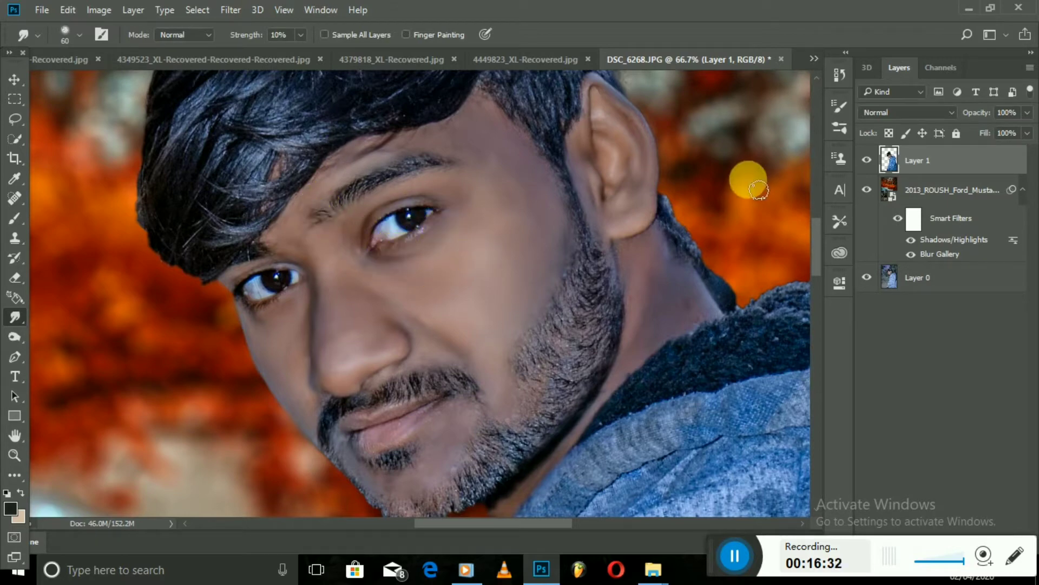
key(ctrl+0)
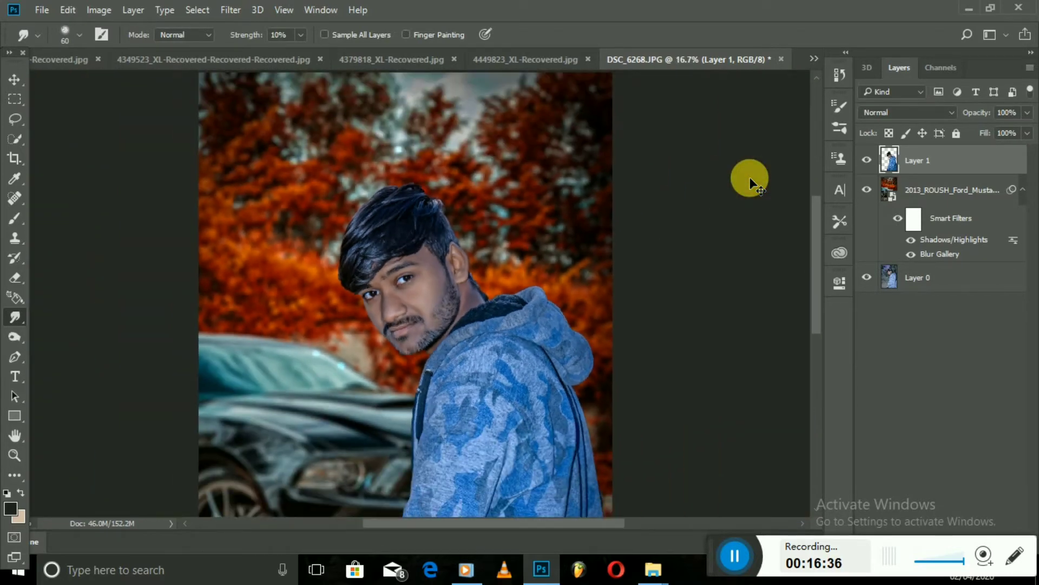
key(ctrl+plus)
key(ctrl+plus)
key(ctrl+plus)
key(ctrl+plus)
key(ctrl+plus)
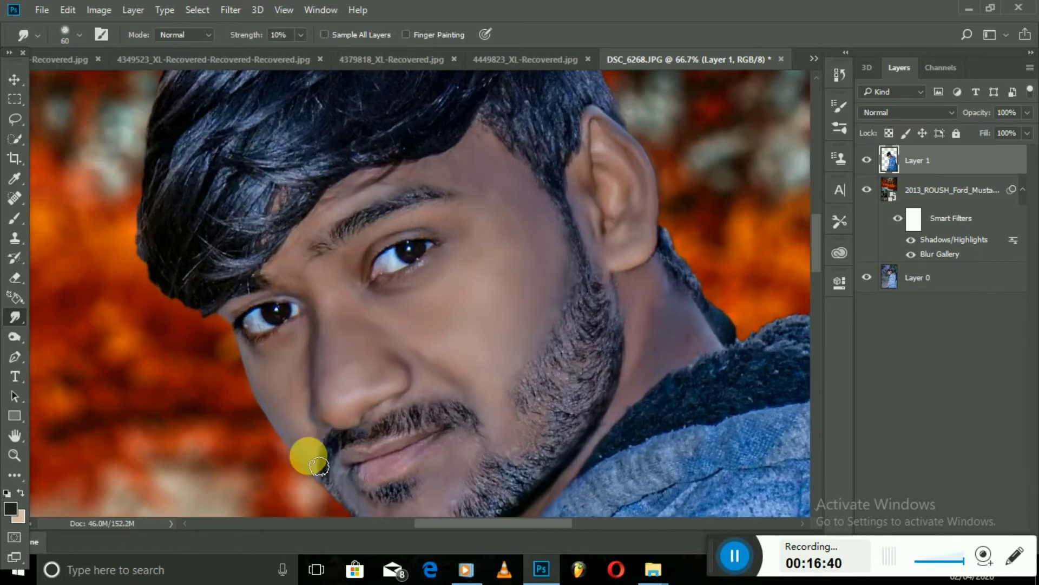
drag(369, 385, 564, 232)
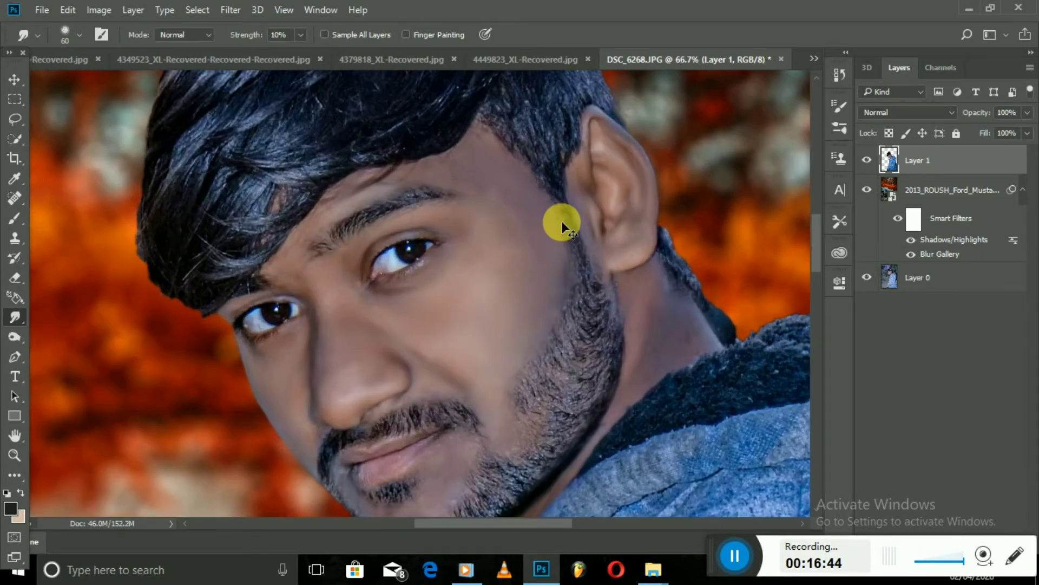
key(ctrl+minus)
key(ctrl+minus)
key(ctrl+plus)
key(ctrl+plus)
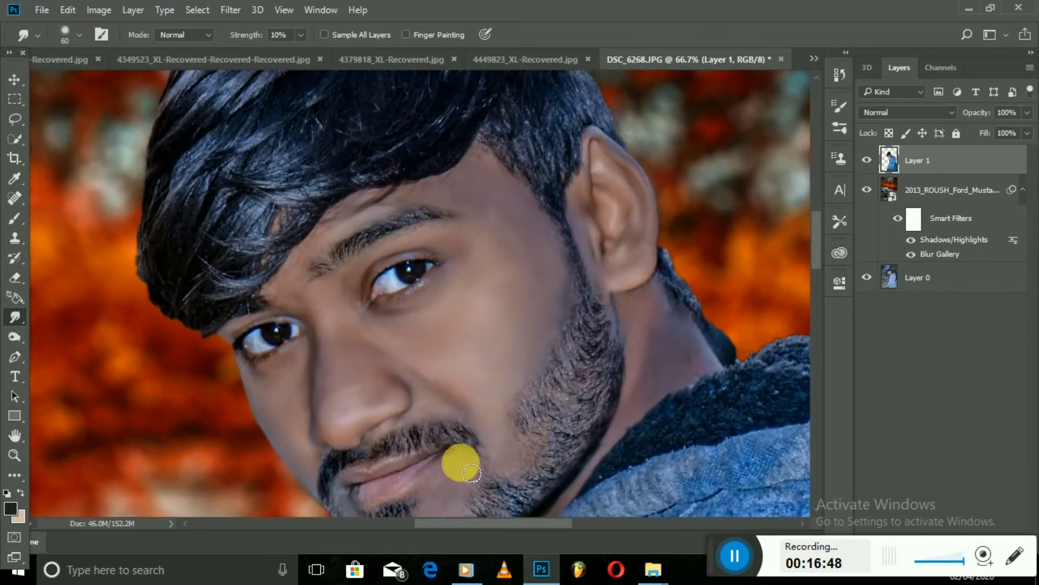
scroll(807, 368, down, 1)
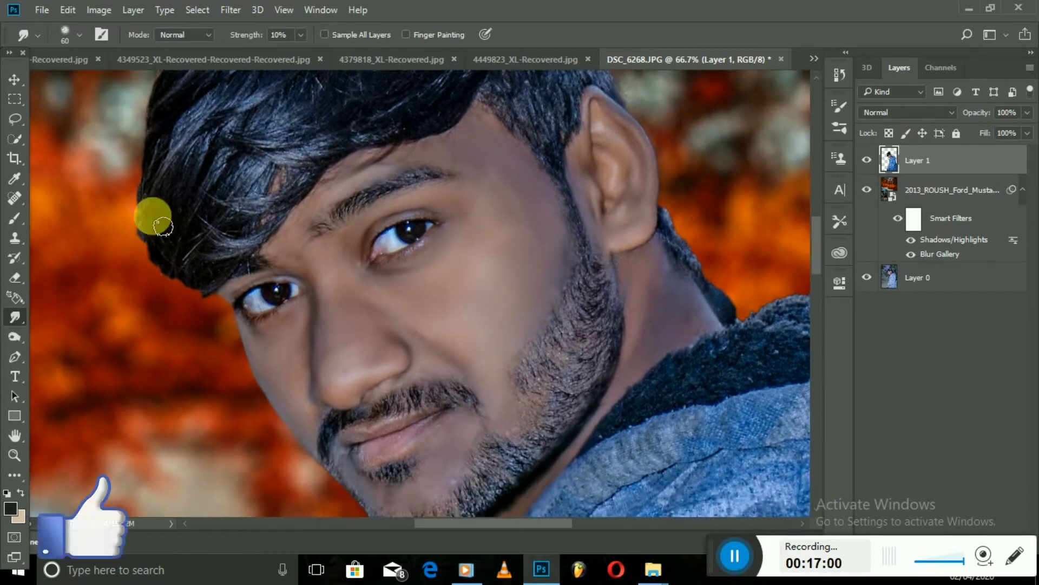
drag(162, 226, 49, 222)
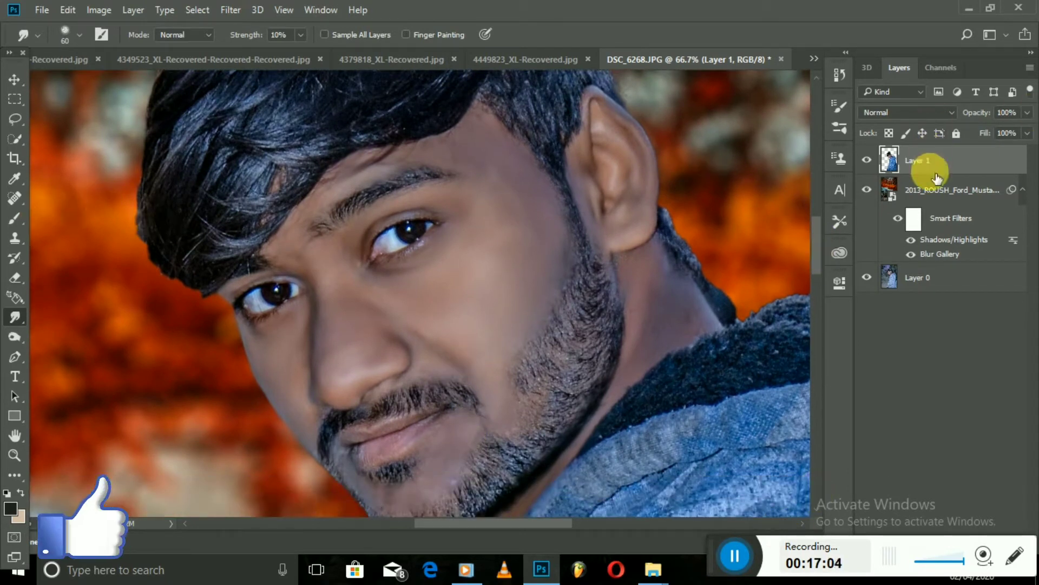
click(583, 238)
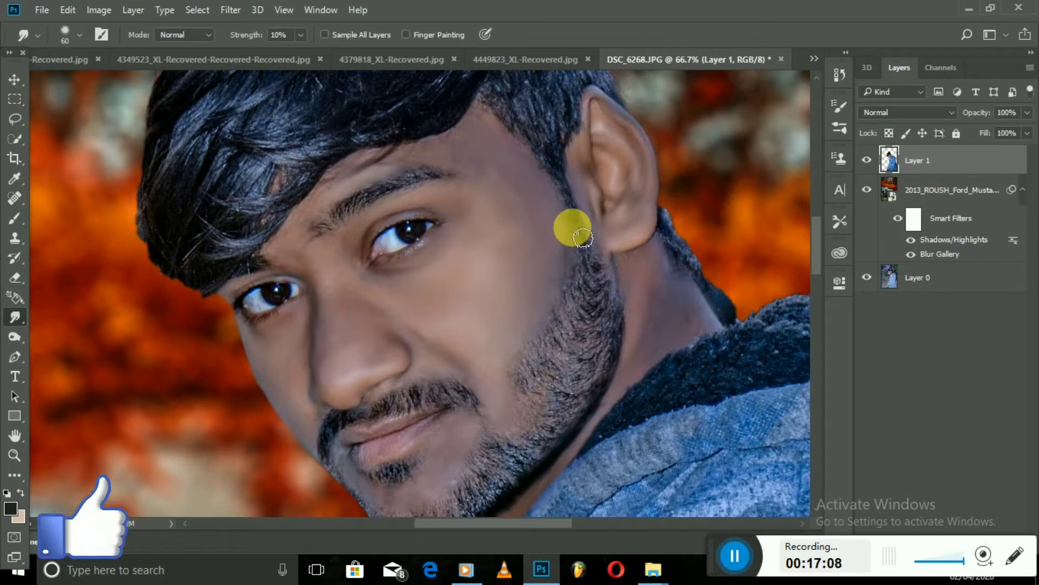
drag(728, 552, 707, 580)
click(987, 543)
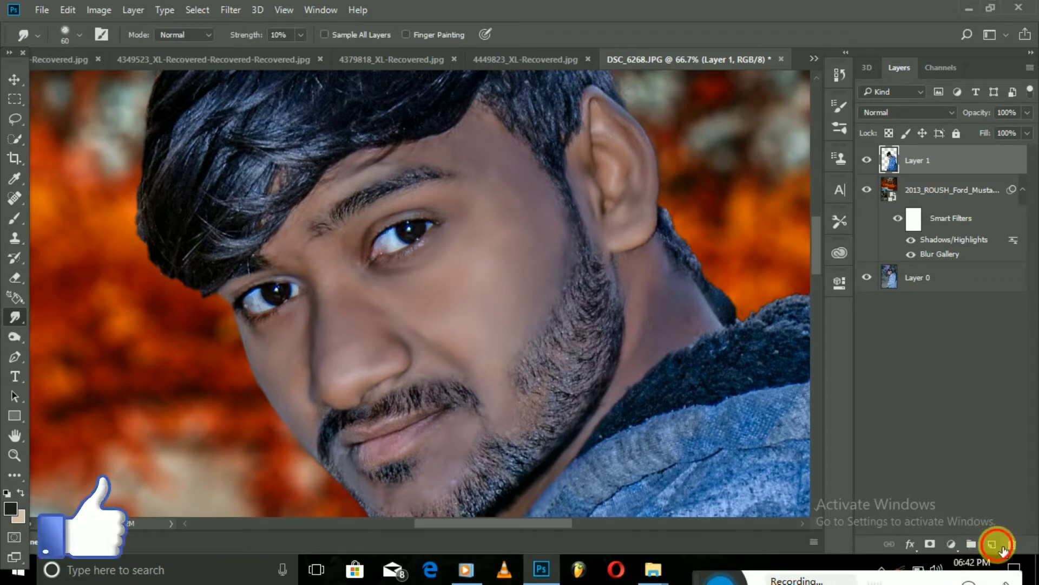
Step: On a new Layer 2, trace a triangular Pen path beside the beard and make it a 0 px-feather selection
click(992, 544)
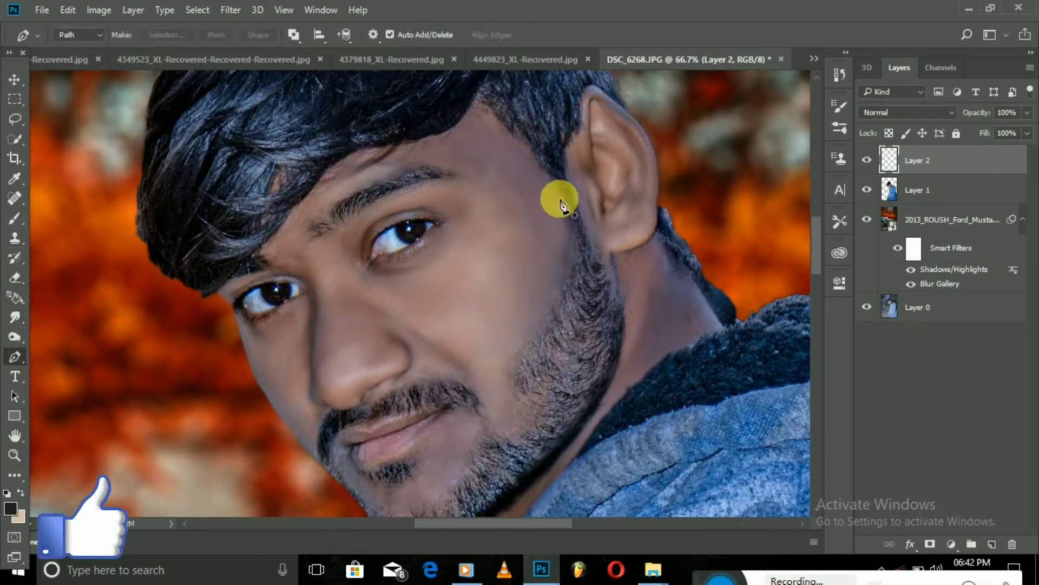
click(544, 173)
click(574, 263)
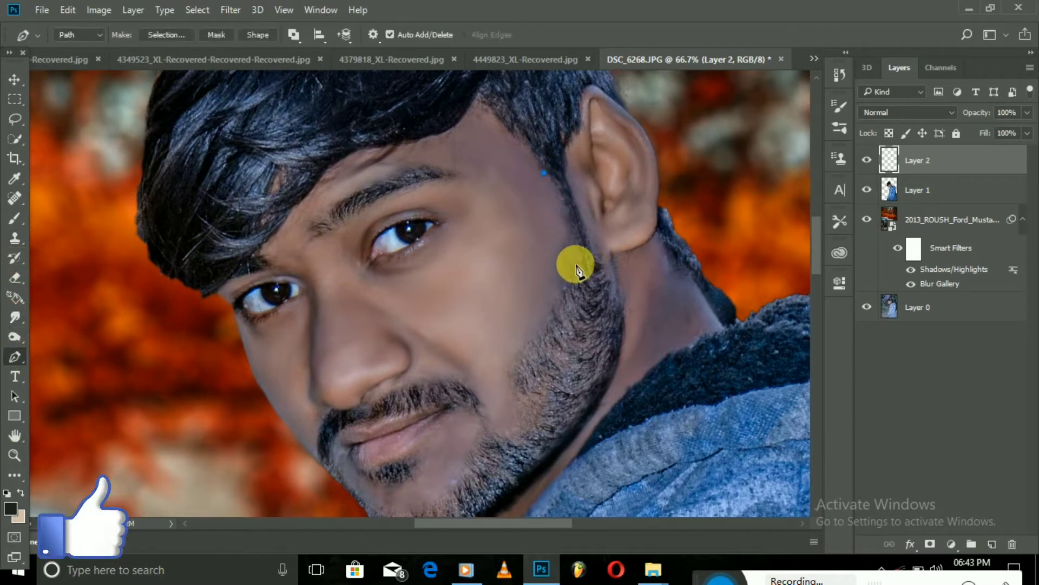
click(518, 362)
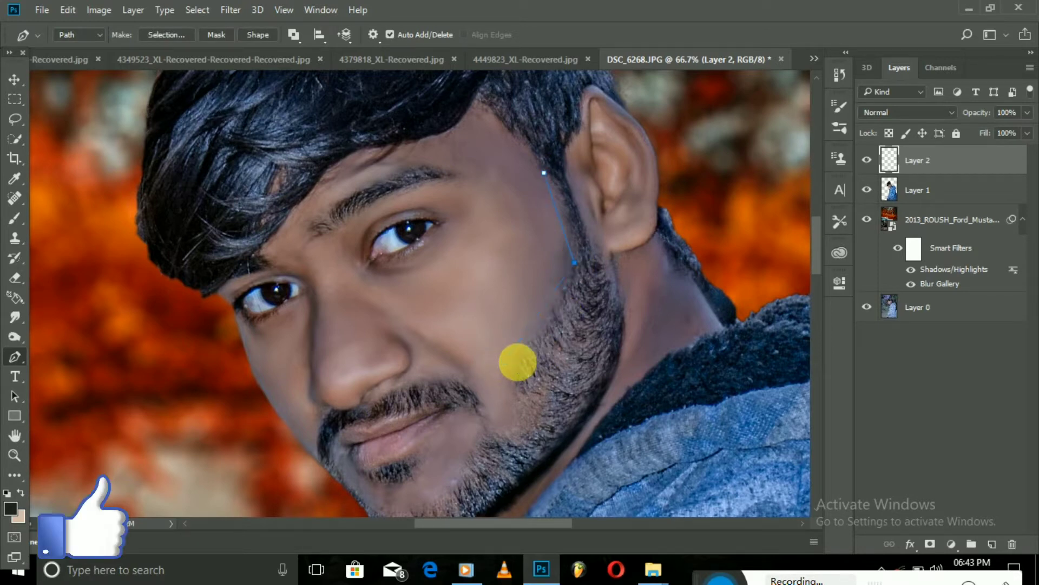
click(579, 260)
click(544, 174)
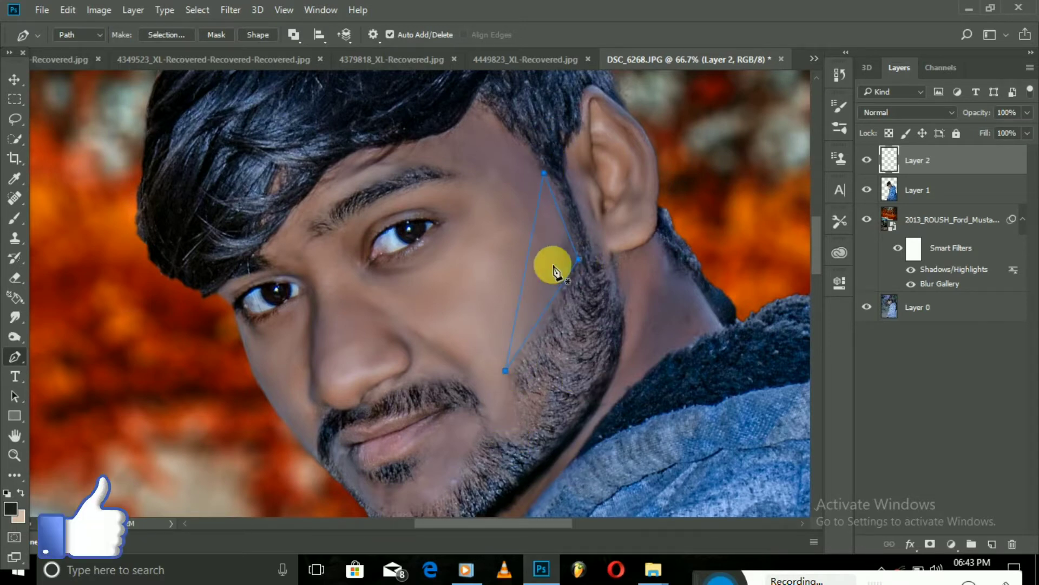
right_click(553, 206)
click(616, 279)
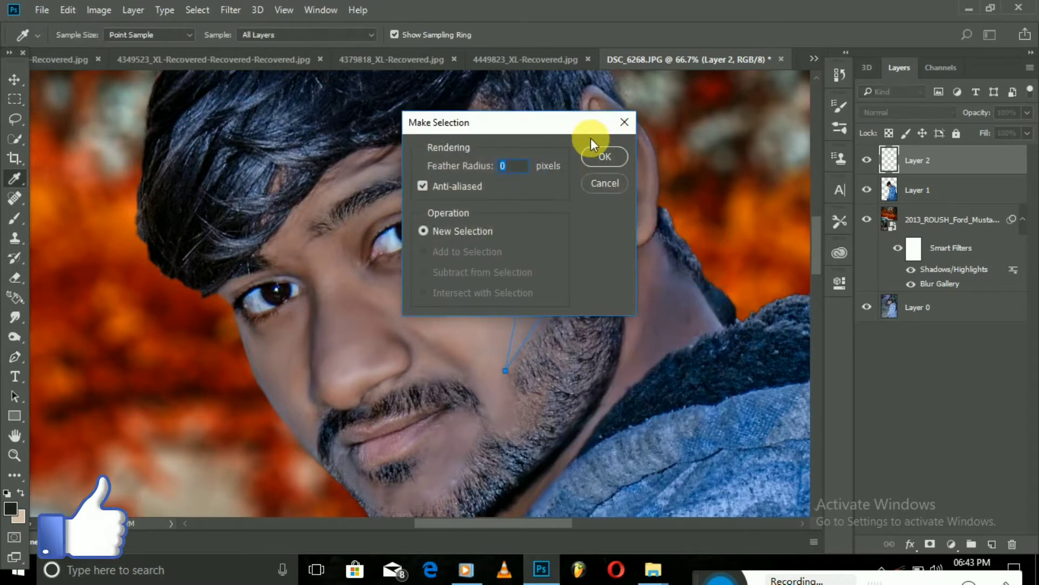
click(596, 151)
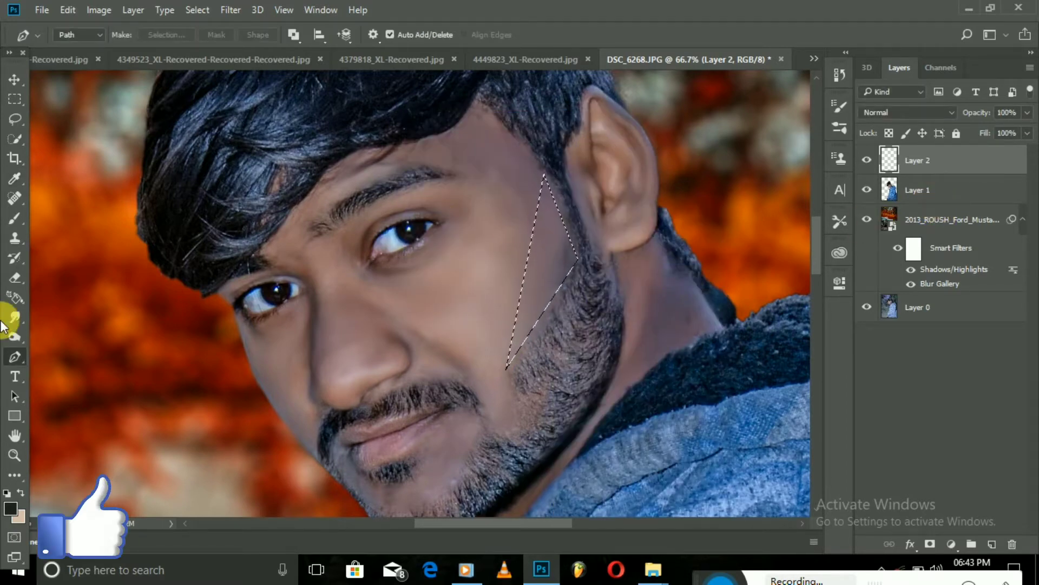
Step: Sample a skin tone from the face and paint it into the cheek selection with a soft round brush
click(14, 178)
alt+click(345, 376)
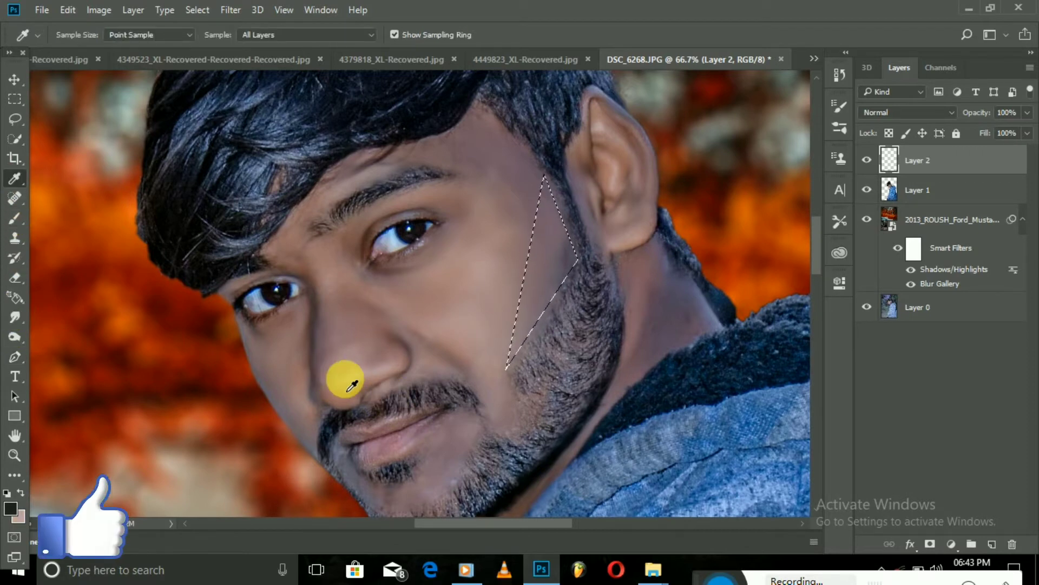
click(22, 495)
click(15, 219)
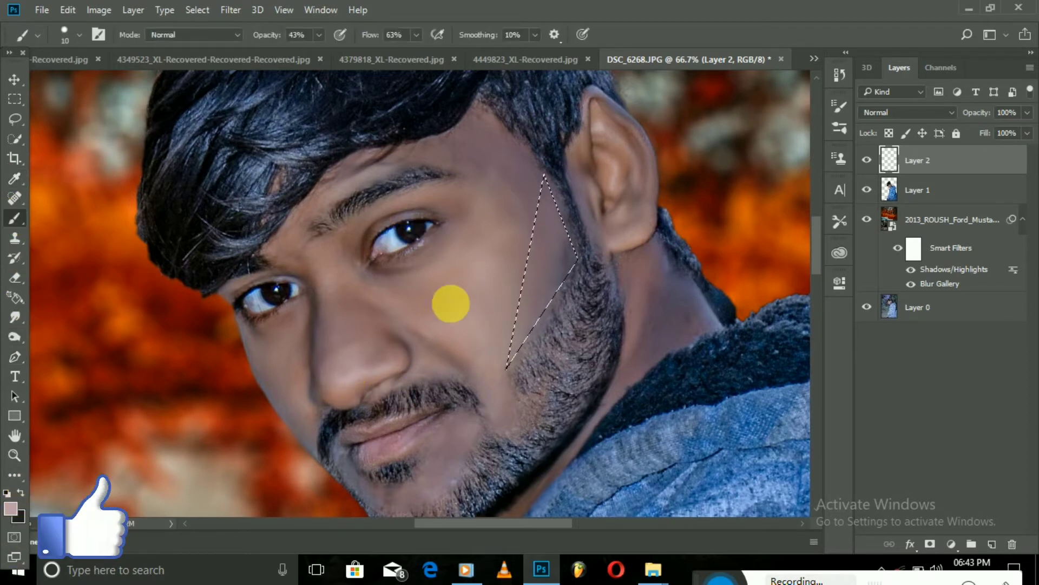
right_click(516, 309)
click(568, 406)
drag(601, 342, 649, 341)
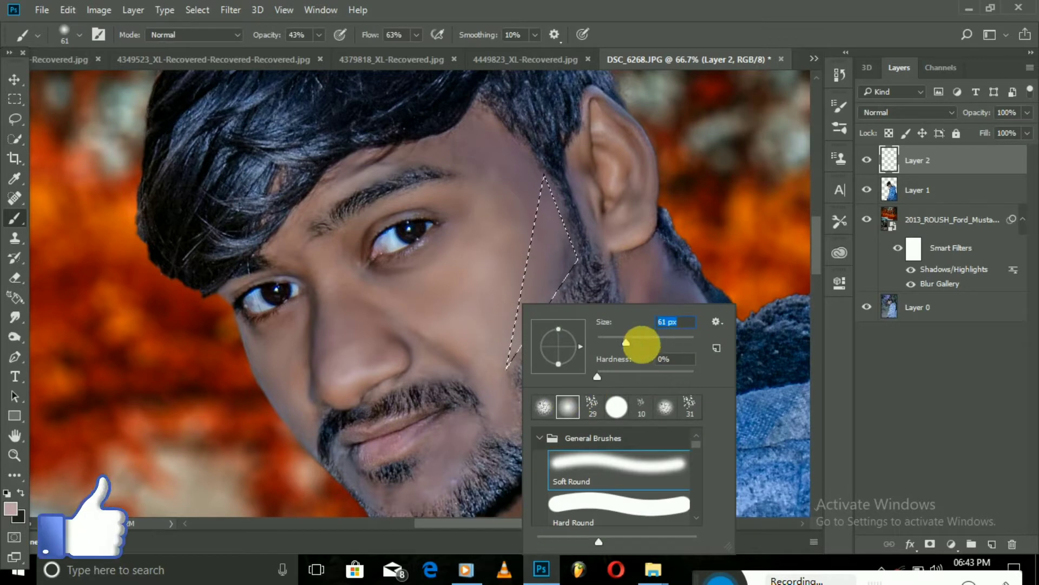
click(559, 222)
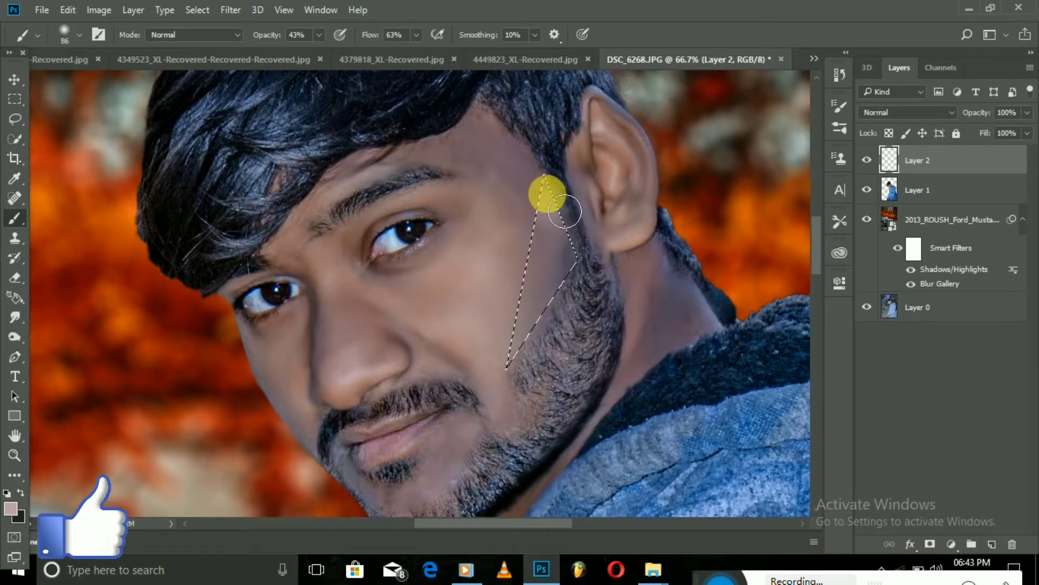
drag(572, 304, 556, 349)
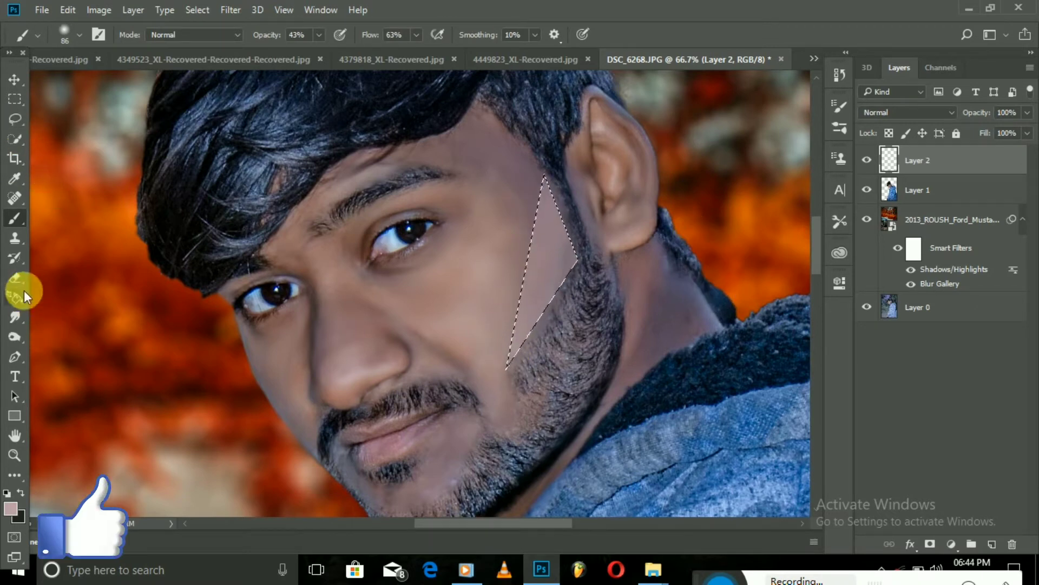
Step: Deselect, add Layer 3 and brush a faint skin tint over the temple
click(18, 138)
right_click(575, 251)
click(596, 241)
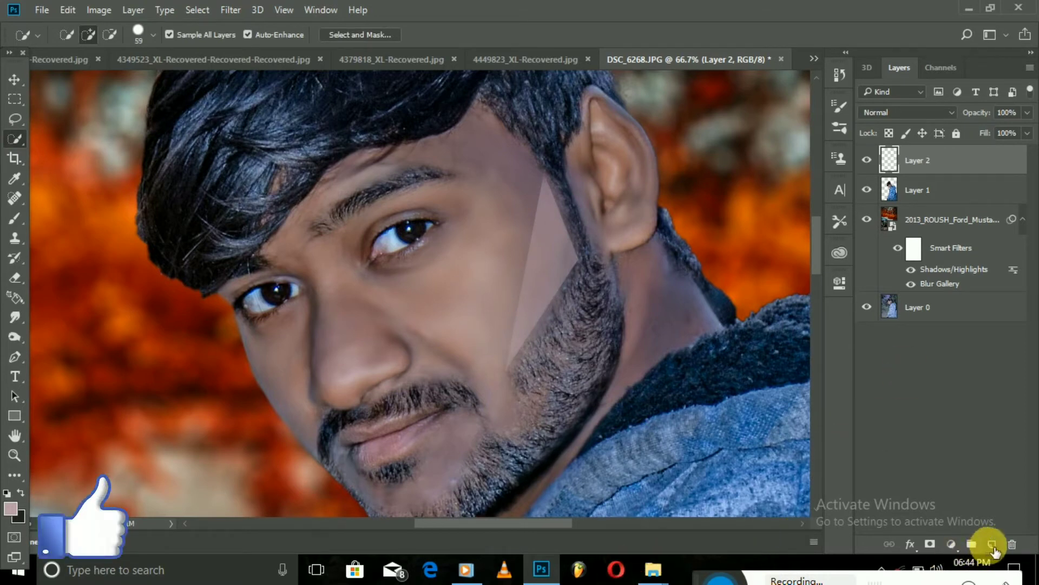
click(991, 543)
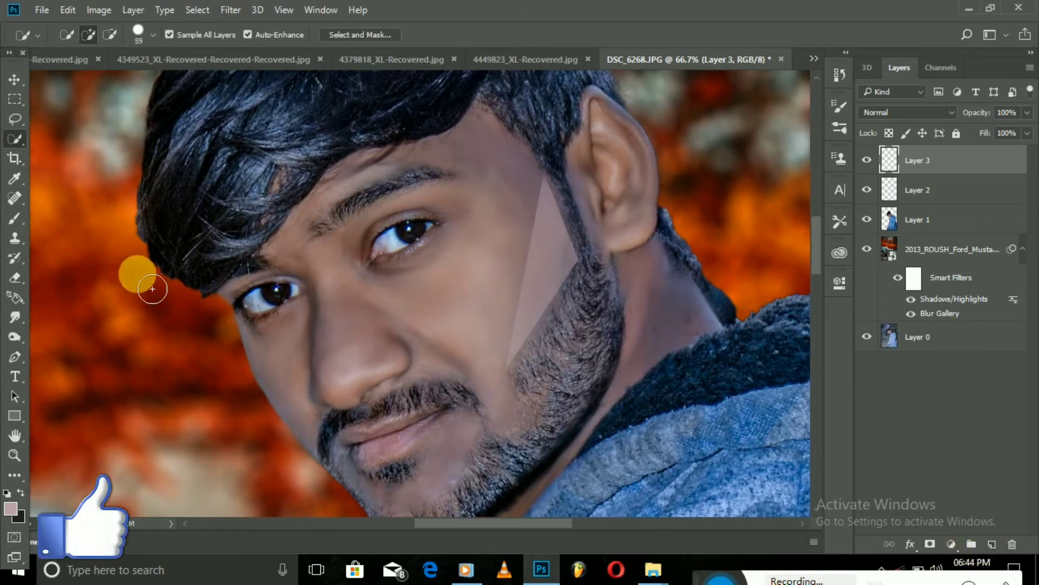
click(18, 226)
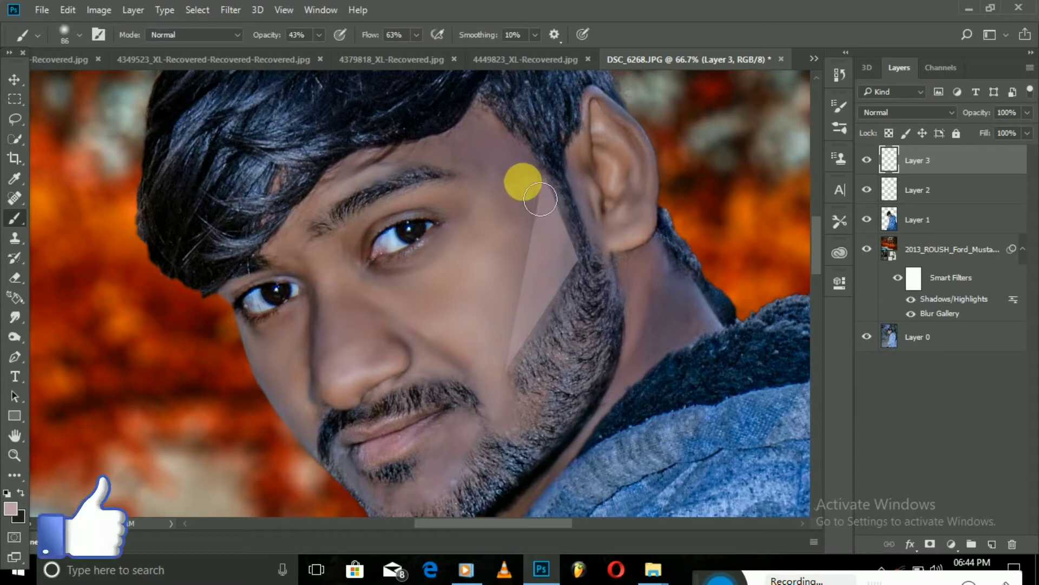
drag(550, 224, 499, 277)
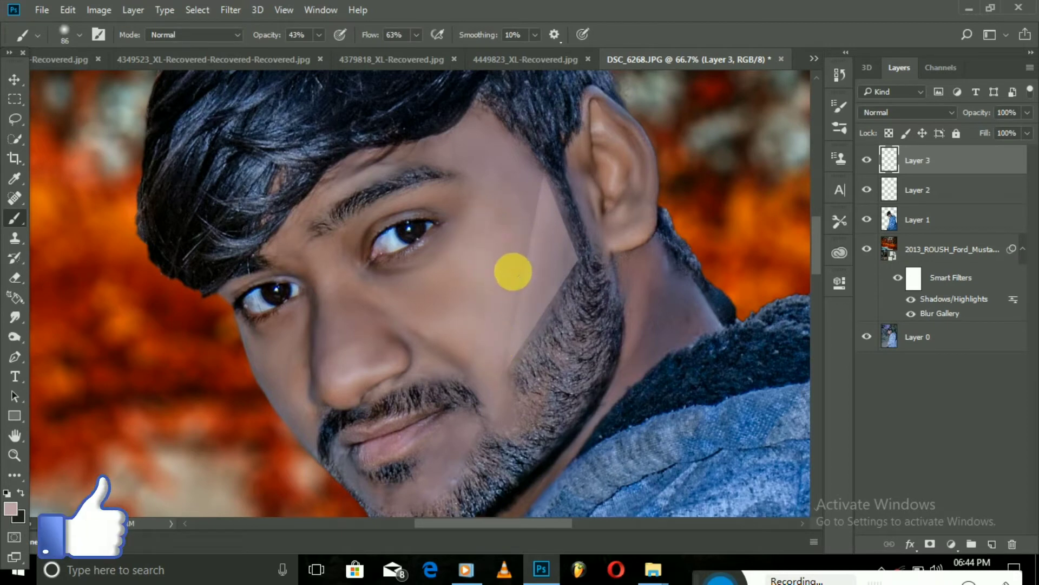
click(929, 190)
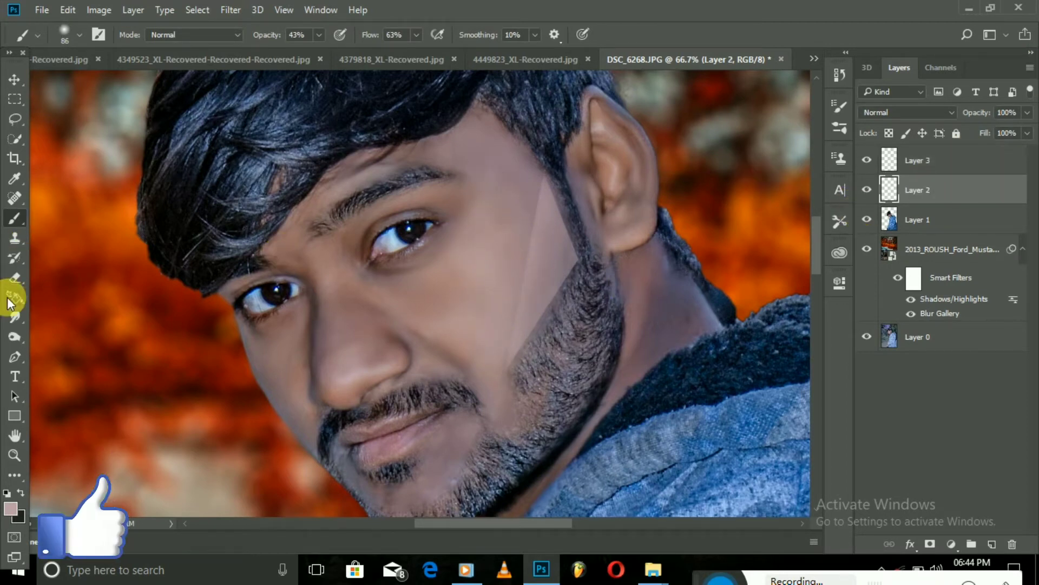
Step: Erase the light seam down the cheek patch with a soft 62 px eraser
click(15, 277)
right_click(529, 217)
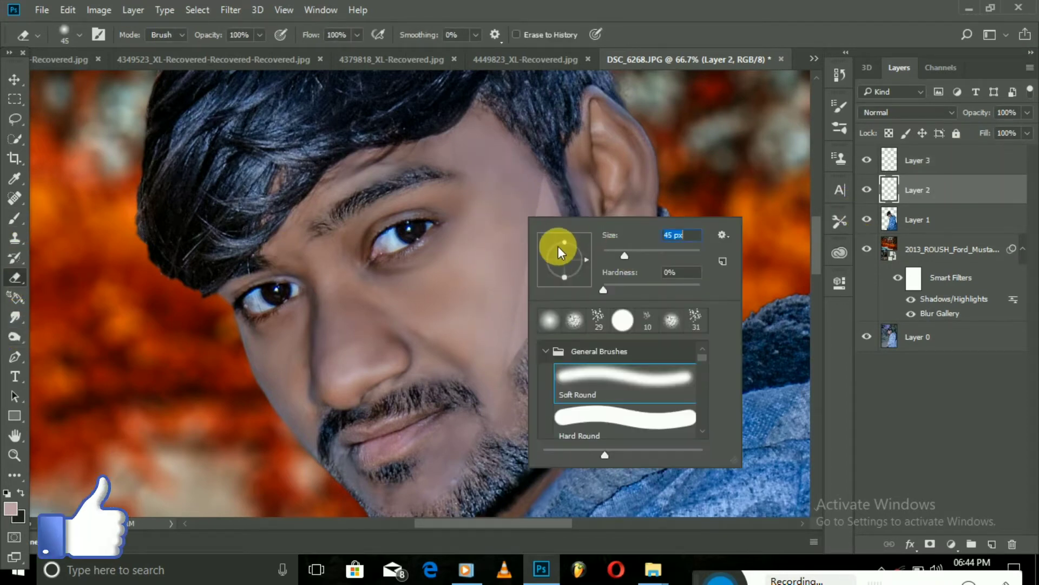
key(Return)
right_click(544, 232)
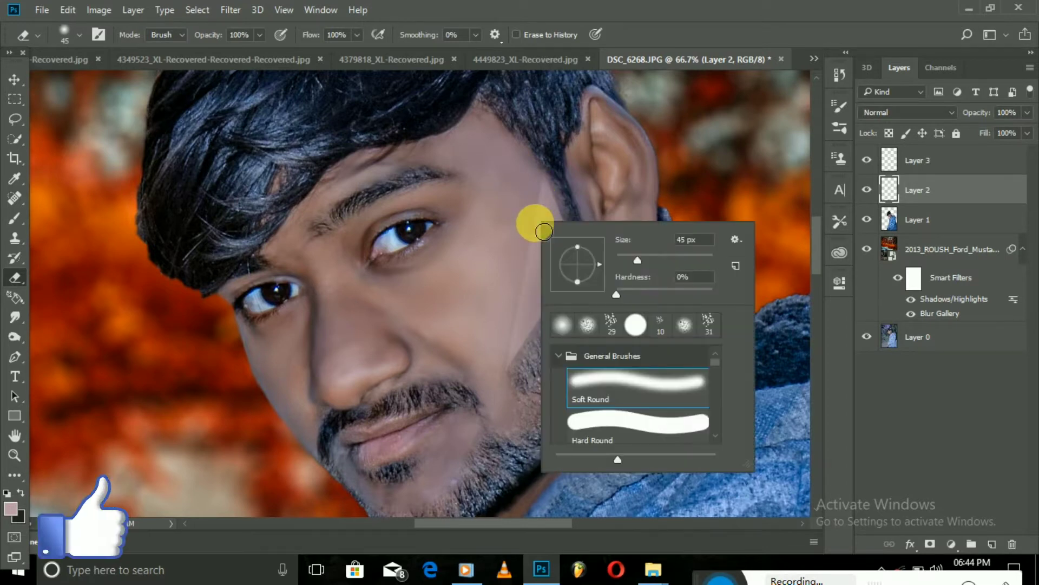
text(62)
key(Return)
drag(547, 203, 516, 347)
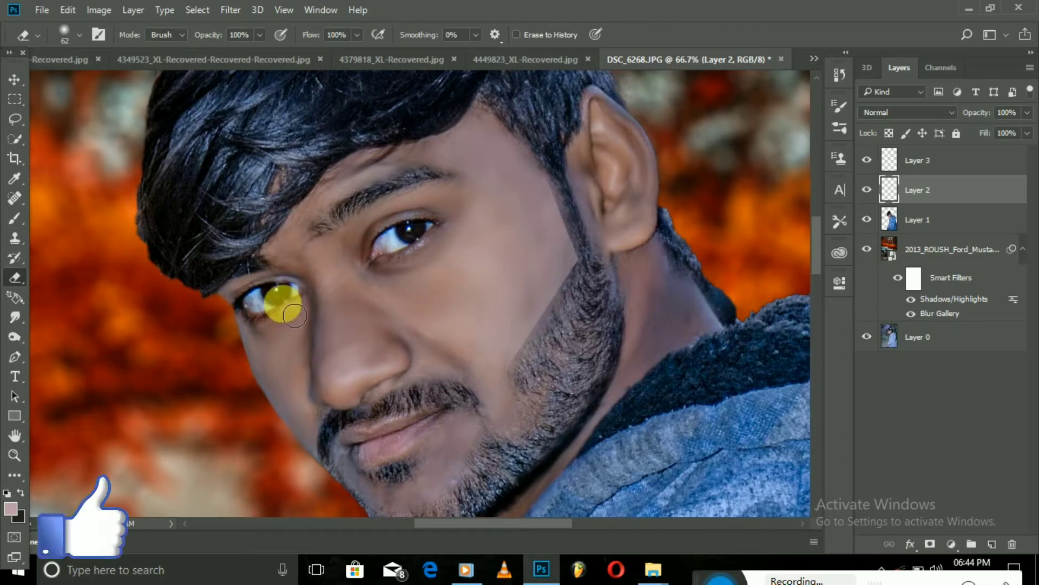
Step: Merge Layer 2 and Layer 3 into a single layer
click(13, 219)
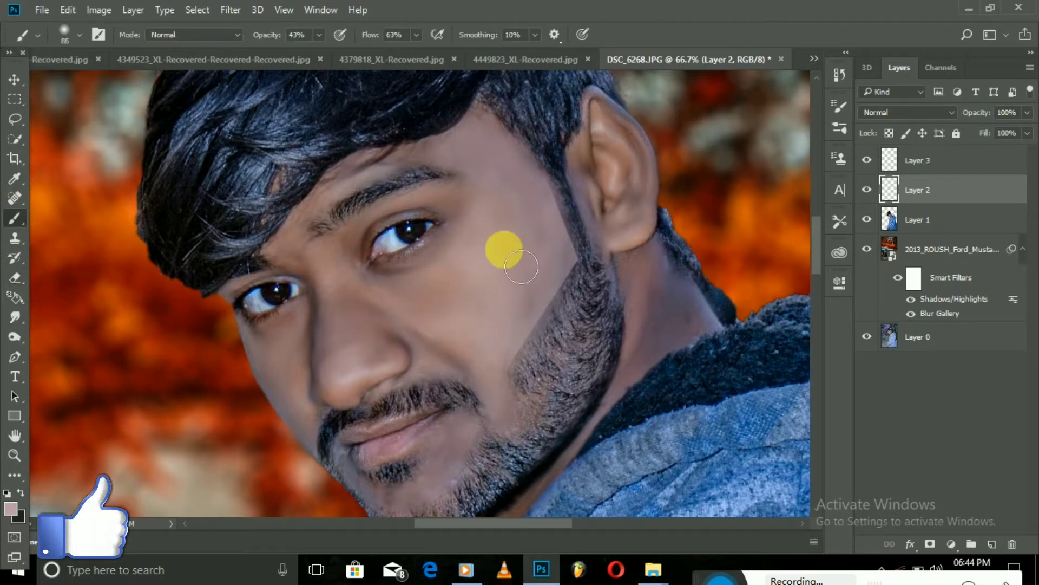
ctrl+click(951, 161)
right_click(951, 160)
click(689, 516)
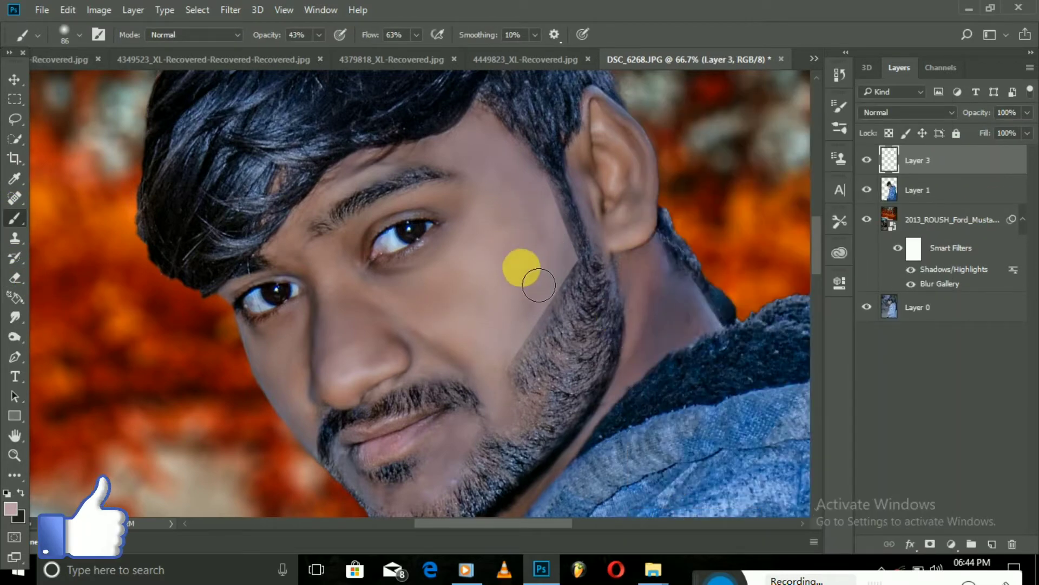
Step: Paint soft skin tone over the cheek, then around the eye with a 66 px brush
drag(503, 381, 476, 341)
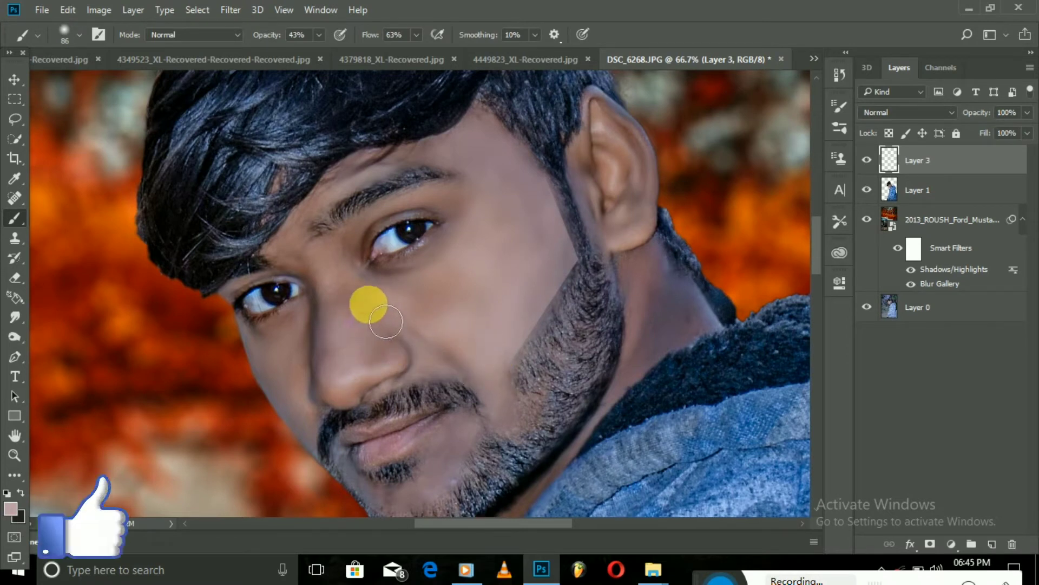
right_click(362, 320)
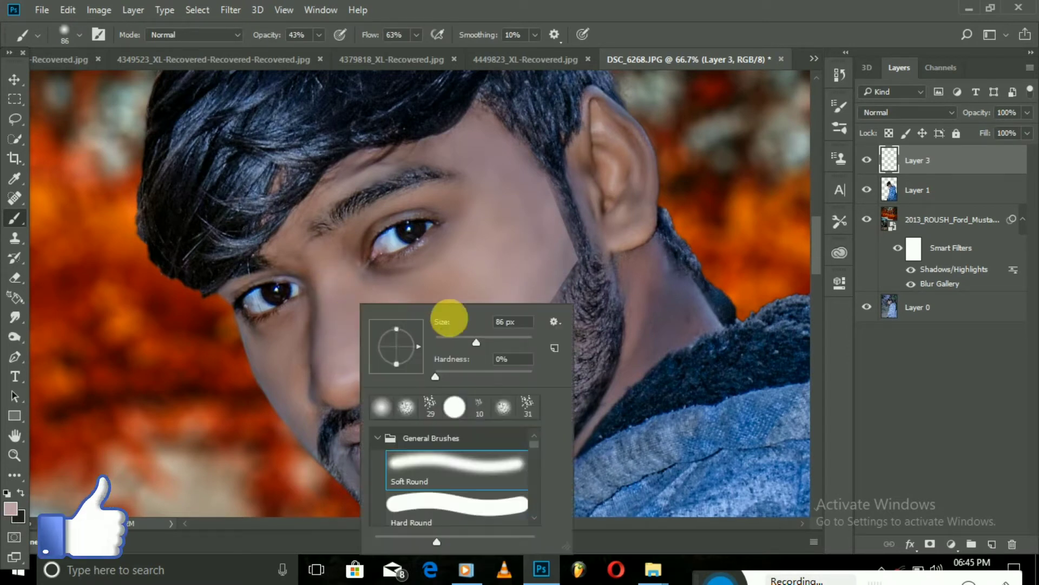
drag(448, 313, 332, 325)
key(Return)
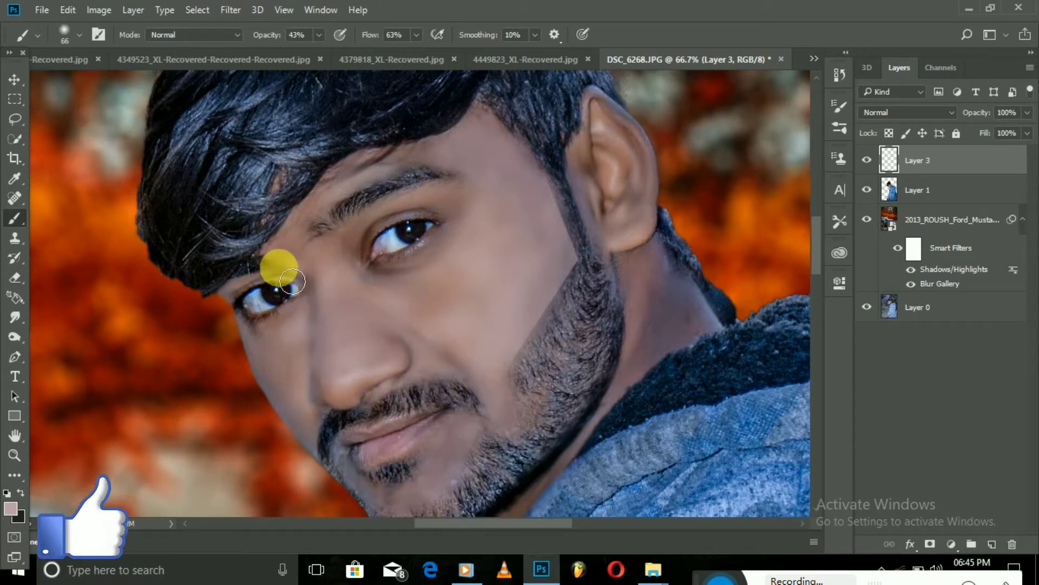
click(366, 270)
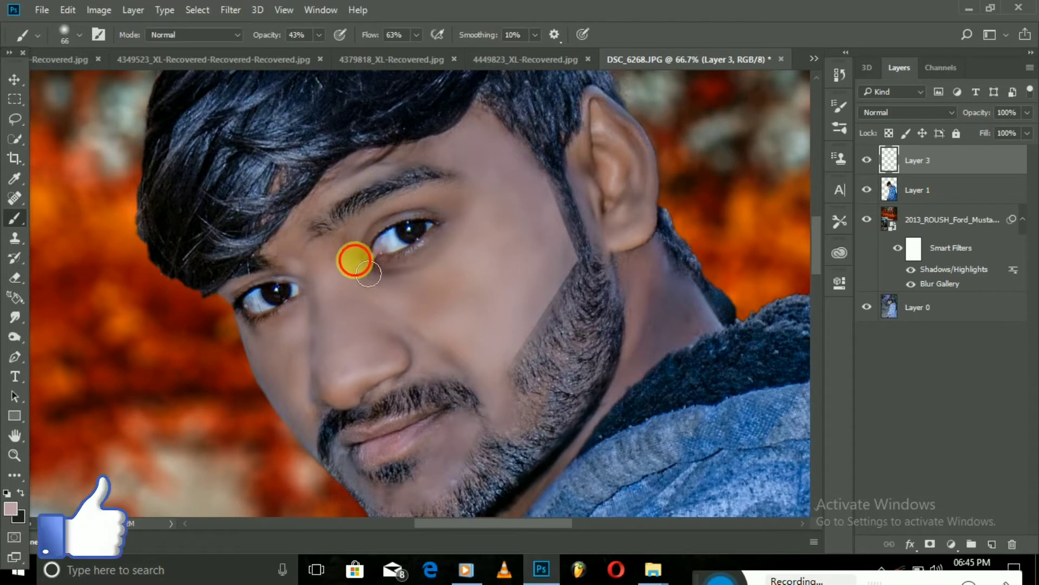
mouse_move(396, 234)
mouse_down()
mouse_move(442, 226)
mouse_move(440, 248)
mouse_up()
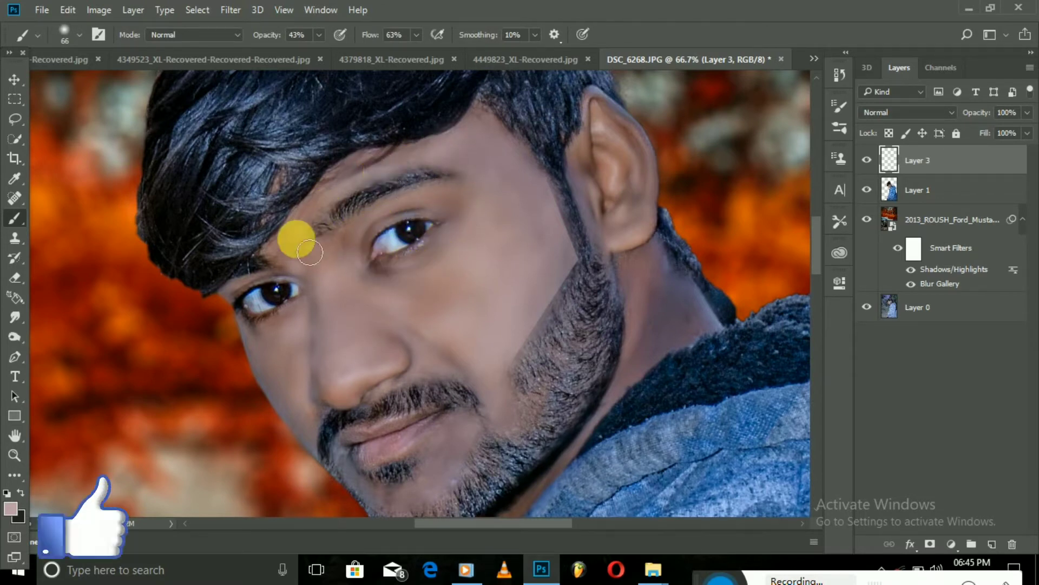
drag(320, 260, 347, 267)
Step: With an 89 px brush, paint skin tone across the neck and up and down the cheek
right_click(752, 261)
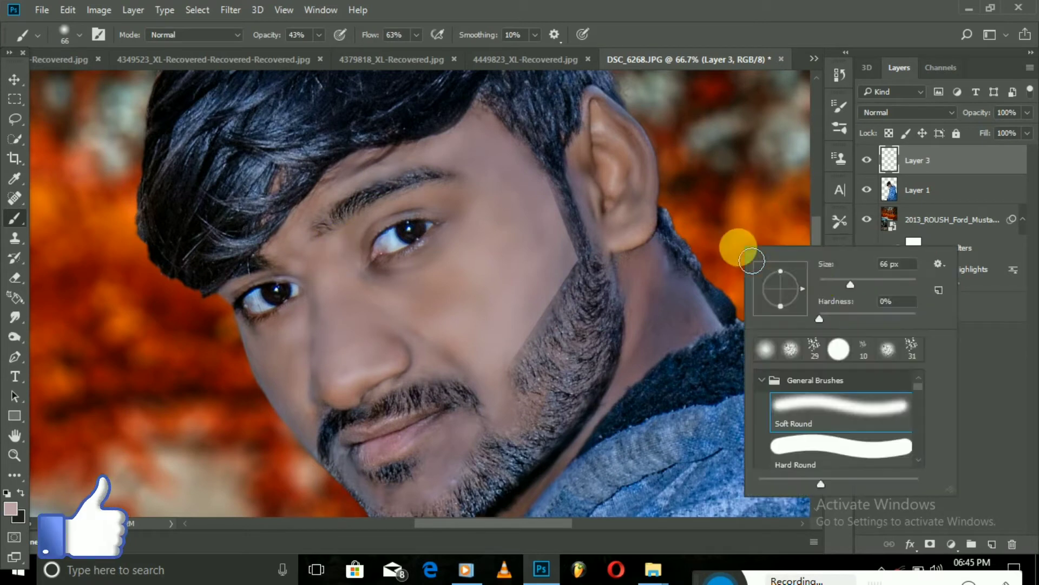
drag(863, 287, 877, 287)
key(Return)
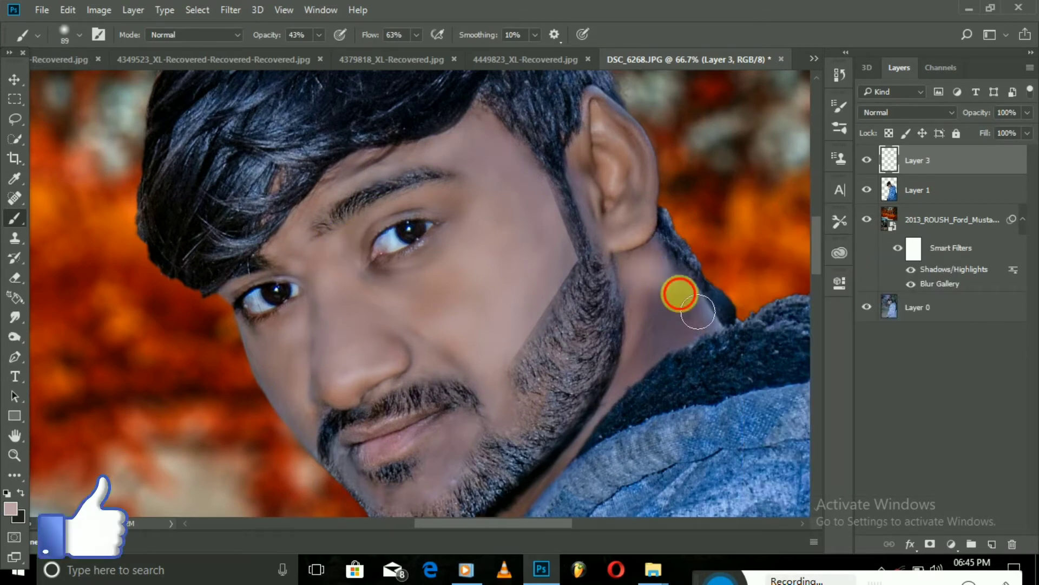
mouse_move(711, 345)
mouse_down()
mouse_move(647, 283)
mouse_move(675, 364)
mouse_move(665, 327)
mouse_move(650, 378)
mouse_up()
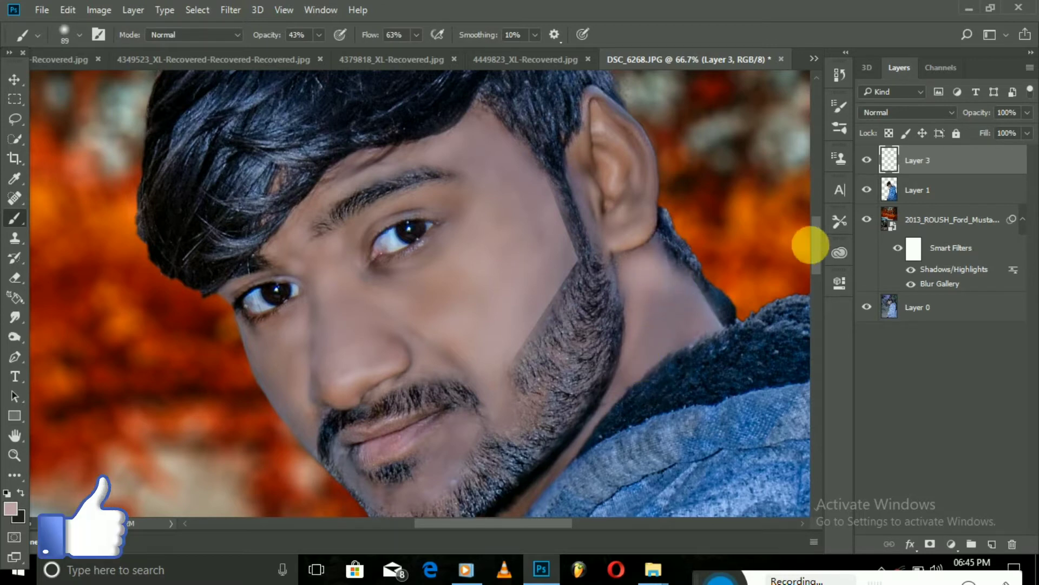
mouse_move(815, 241)
mouse_down()
mouse_move(816, 263)
mouse_move(650, 267)
mouse_move(506, 420)
mouse_move(565, 278)
mouse_move(415, 413)
mouse_move(382, 400)
mouse_move(464, 278)
mouse_move(550, 180)
mouse_move(442, 250)
mouse_up()
right_click(765, 241)
key(Return)
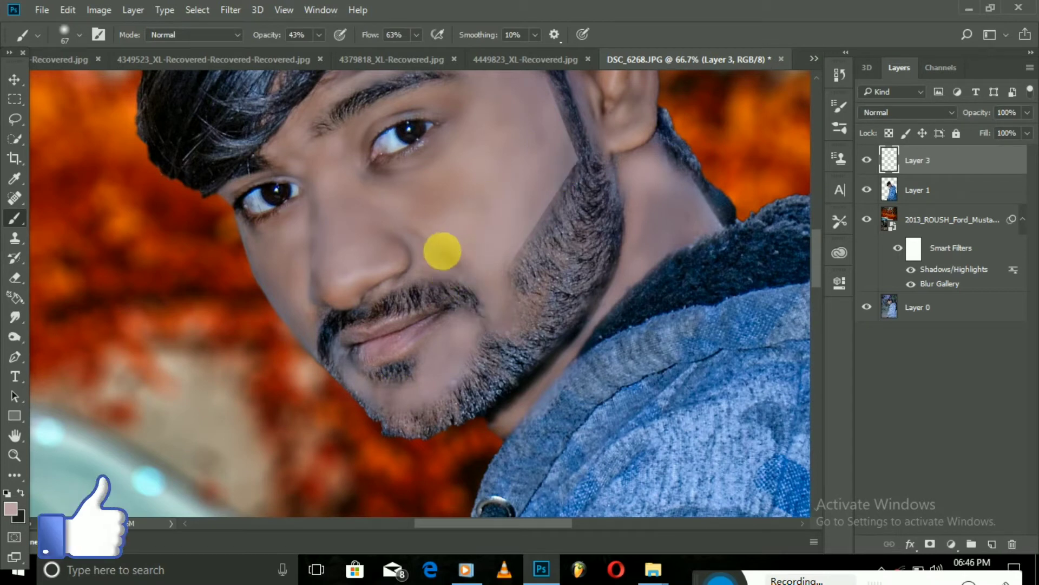
right_click(486, 279)
drag(590, 295, 612, 303)
click(450, 213)
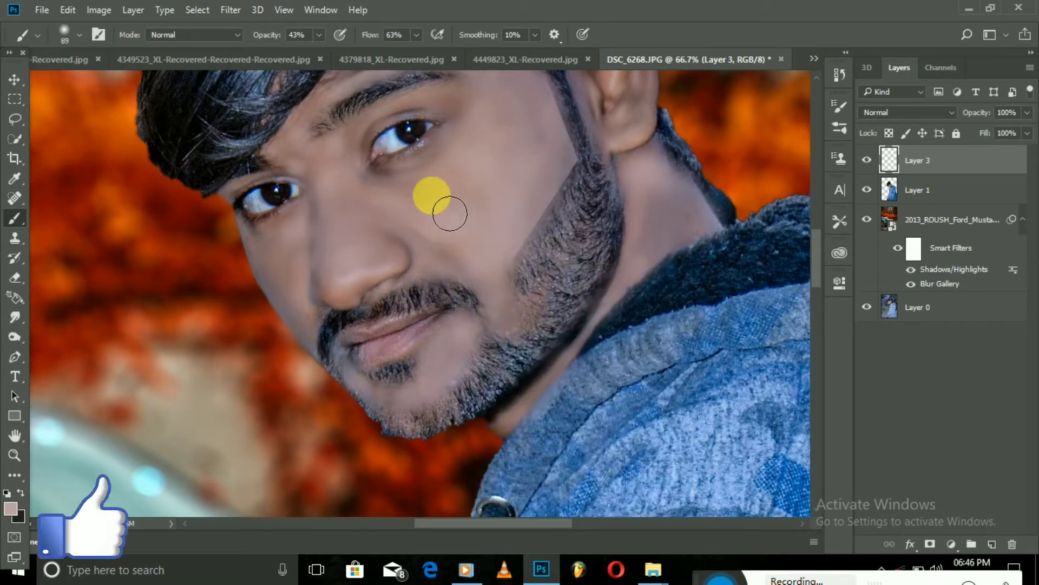
mouse_move(440, 203)
mouse_down()
mouse_move(467, 244)
mouse_move(569, 151)
mouse_move(592, 181)
mouse_move(540, 145)
mouse_move(591, 219)
mouse_move(540, 434)
mouse_up()
Step: Brush soft skin tone down the jaw and over the man's ear with a 56 px brush
scroll(824, 255, up, 3)
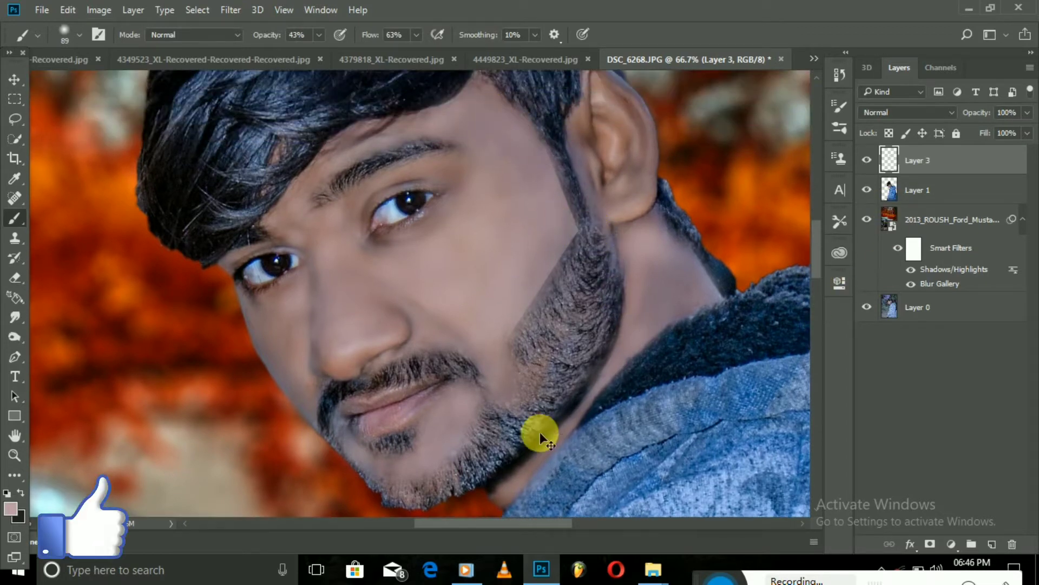
right_click(654, 171)
drag(772, 209, 756, 209)
click(605, 156)
mouse_move(604, 155)
mouse_down()
mouse_move(604, 109)
mouse_move(632, 107)
mouse_move(615, 88)
mouse_move(613, 118)
mouse_up()
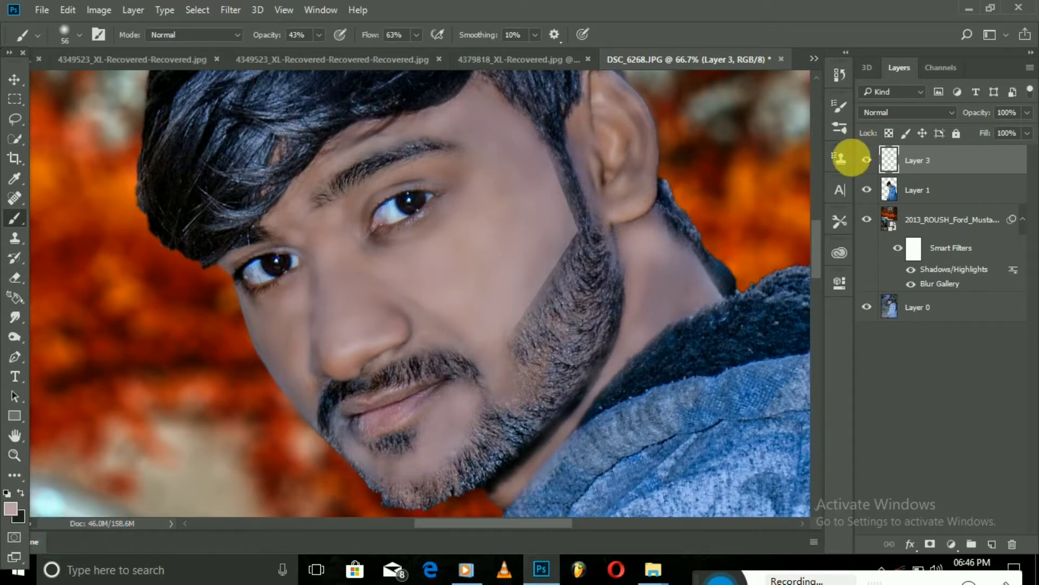
scroll(817, 231, up, 2)
mouse_move(599, 209)
mouse_down()
mouse_move(586, 274)
mouse_move(608, 290)
mouse_move(597, 198)
mouse_move(596, 271)
mouse_move(622, 309)
mouse_move(642, 262)
mouse_move(668, 377)
mouse_move(696, 314)
mouse_move(655, 210)
mouse_move(622, 216)
mouse_move(608, 239)
mouse_move(649, 281)
mouse_move(839, 272)
mouse_up()
key(ctrl+minus)
key(ctrl+minus)
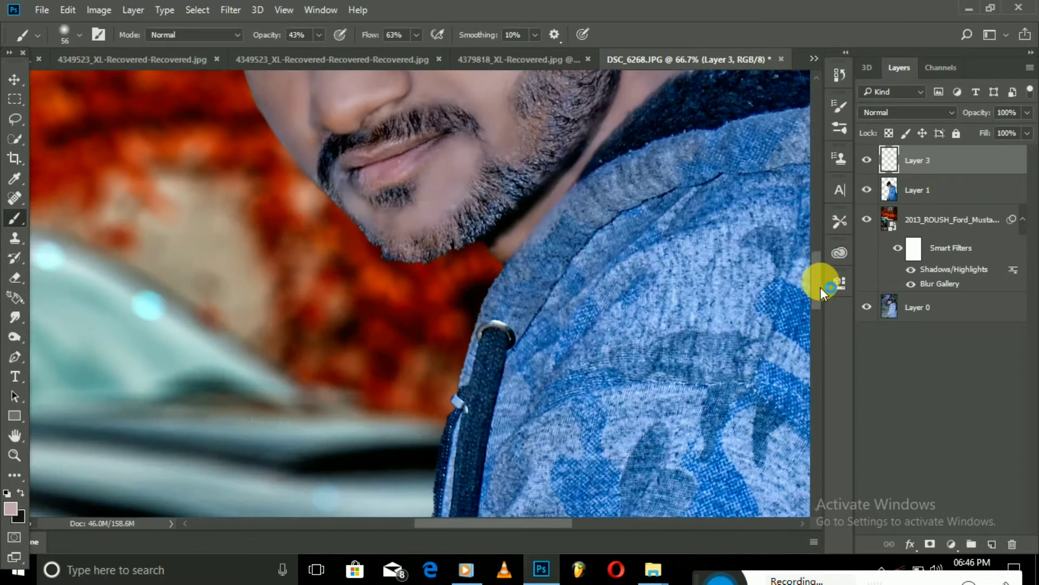
scroll(820, 291, up, 5)
key(ctrl+plus)
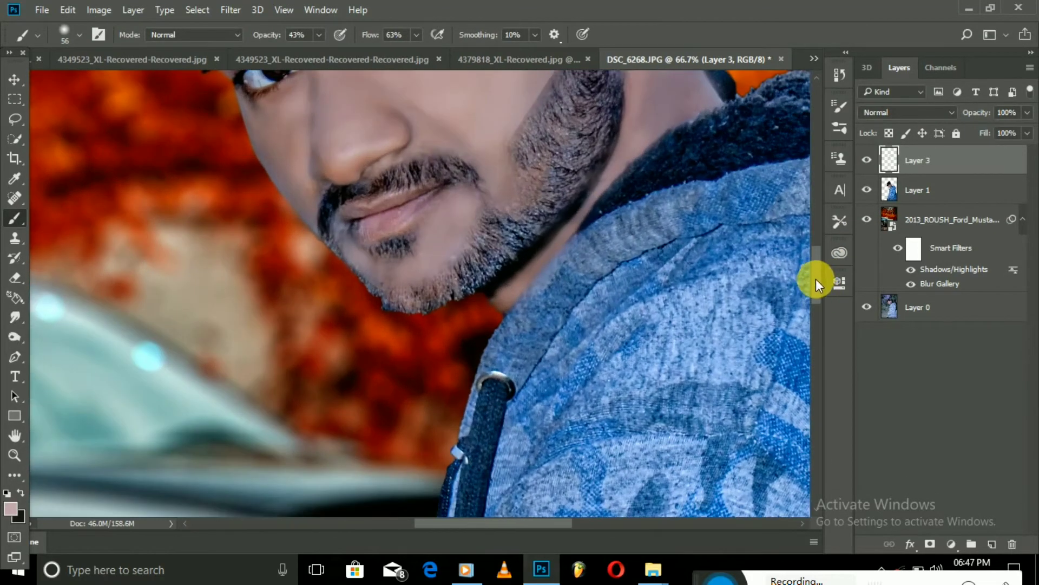
scroll(580, 267, up, 3)
right_click(536, 259)
click(296, 302)
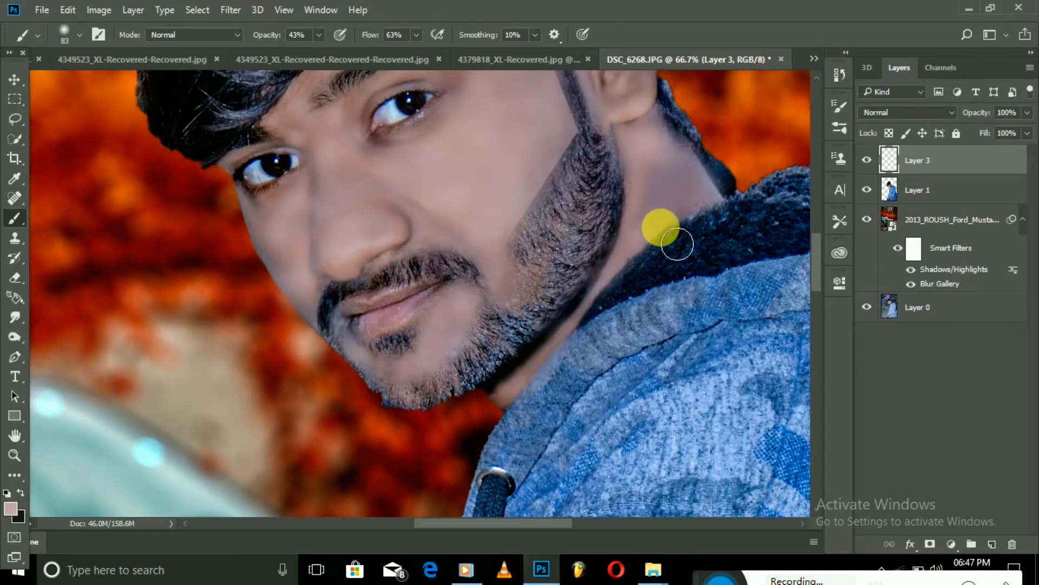
scroll(769, 206, up, 3)
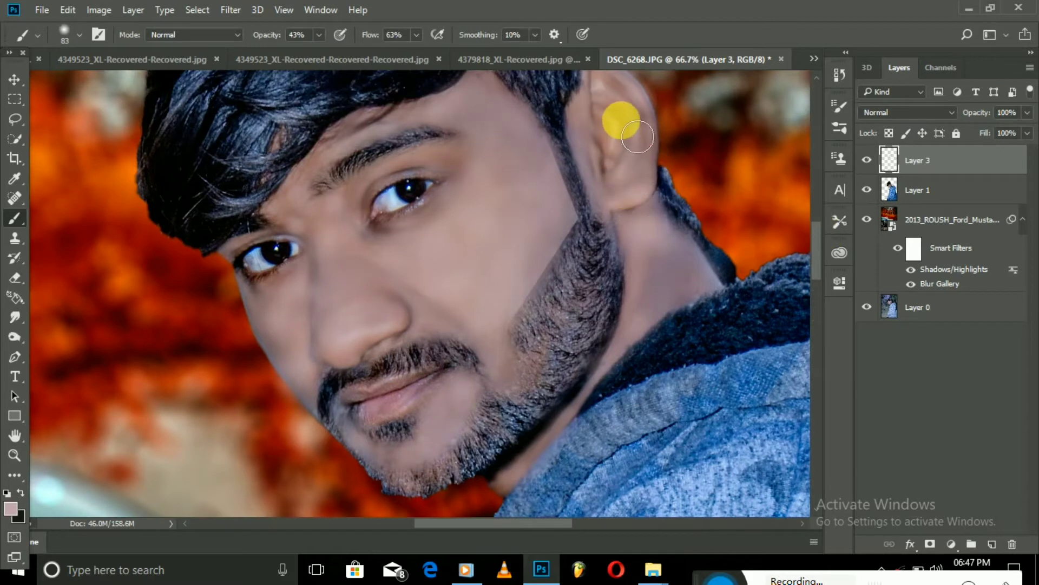
Step: Lower Layer 3's fill to 51%, keep opacity at 100%, and toggle visibility to compare
click(989, 152)
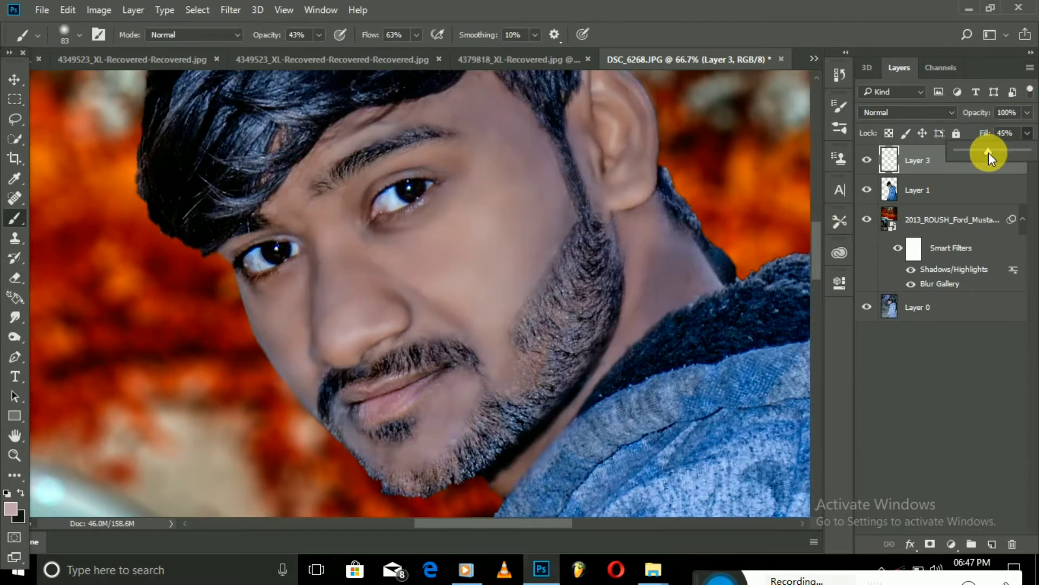
click(1027, 112)
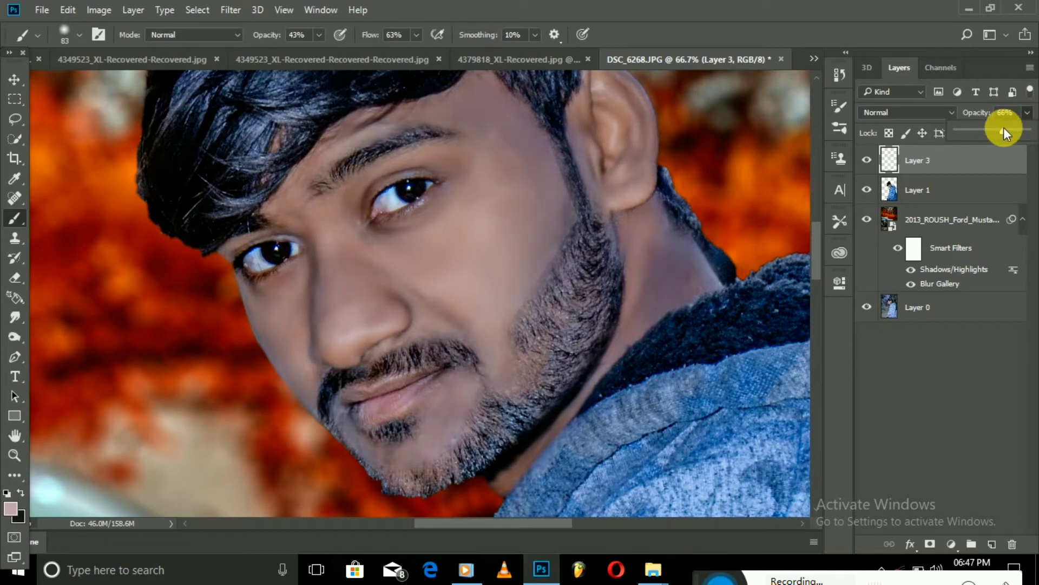
drag(1003, 128, 1009, 137)
click(869, 166)
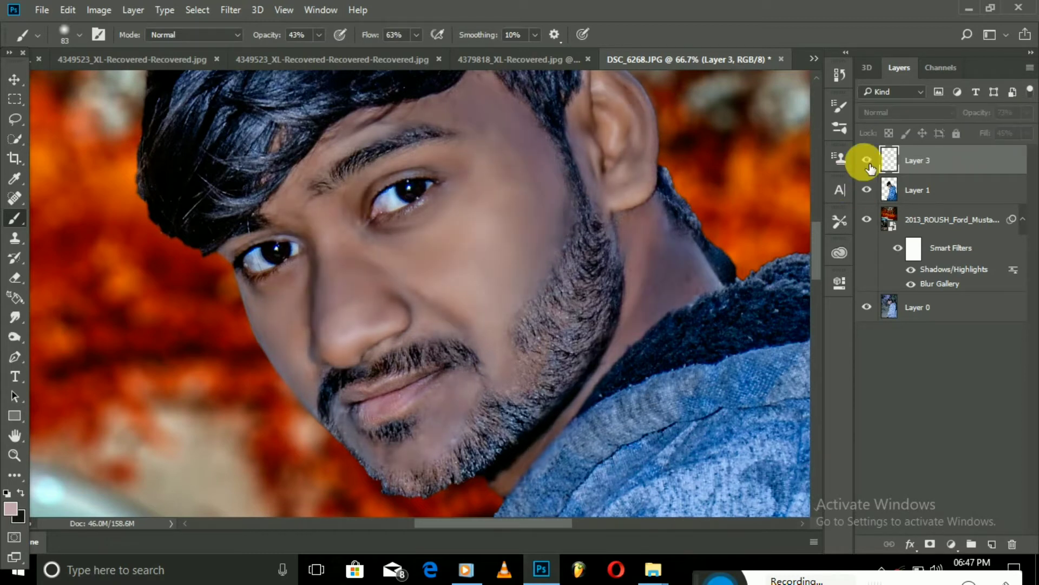
click(867, 161)
click(867, 161)
click(867, 161)
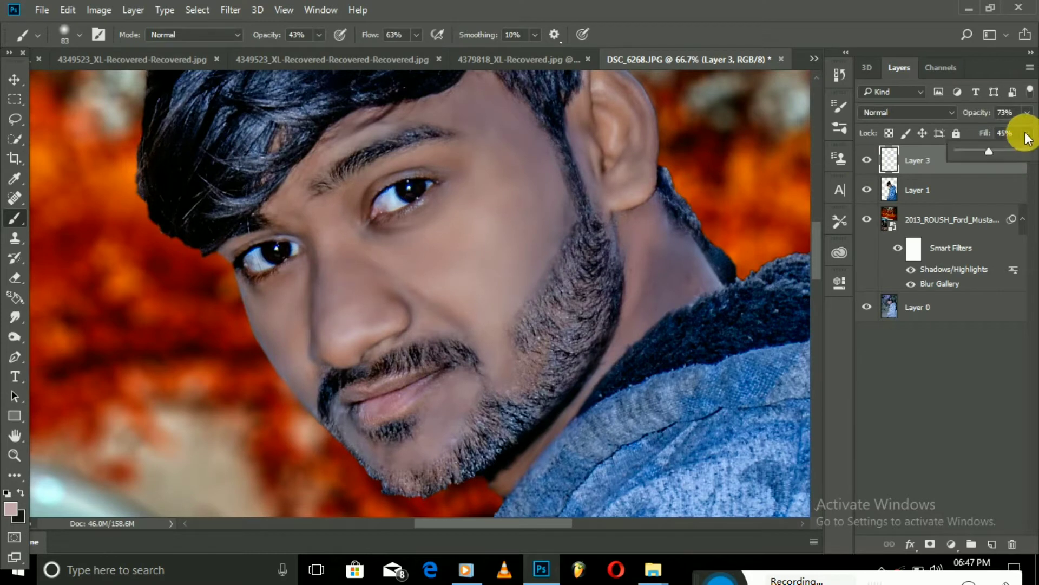
click(1027, 113)
mouse_move(1029, 130)
mouse_down()
mouse_move(1031, 138)
mouse_move(994, 150)
mouse_up()
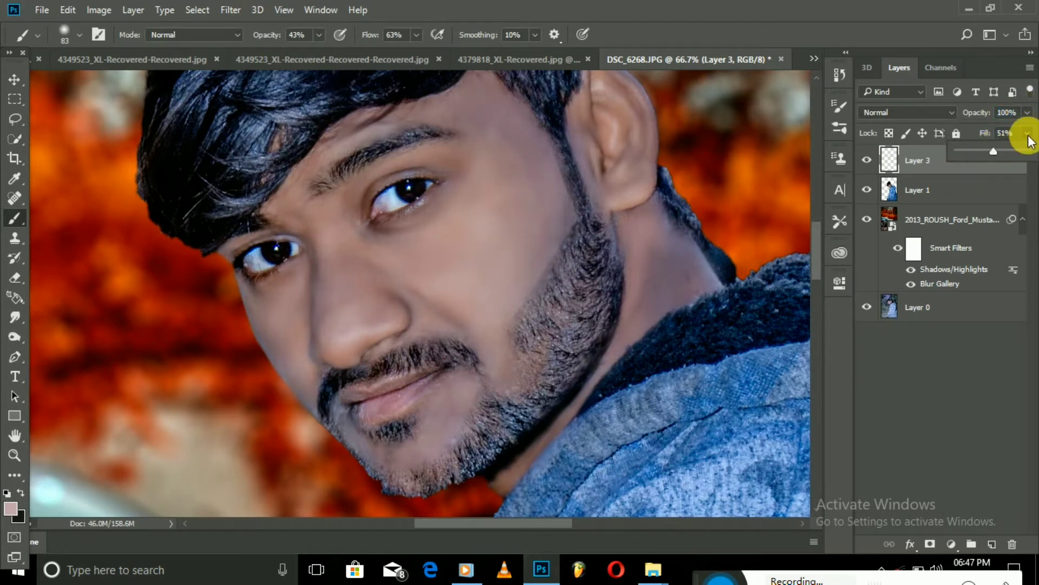
key(ctrl+minus)
key(ctrl+minus)
key(ctrl+minus)
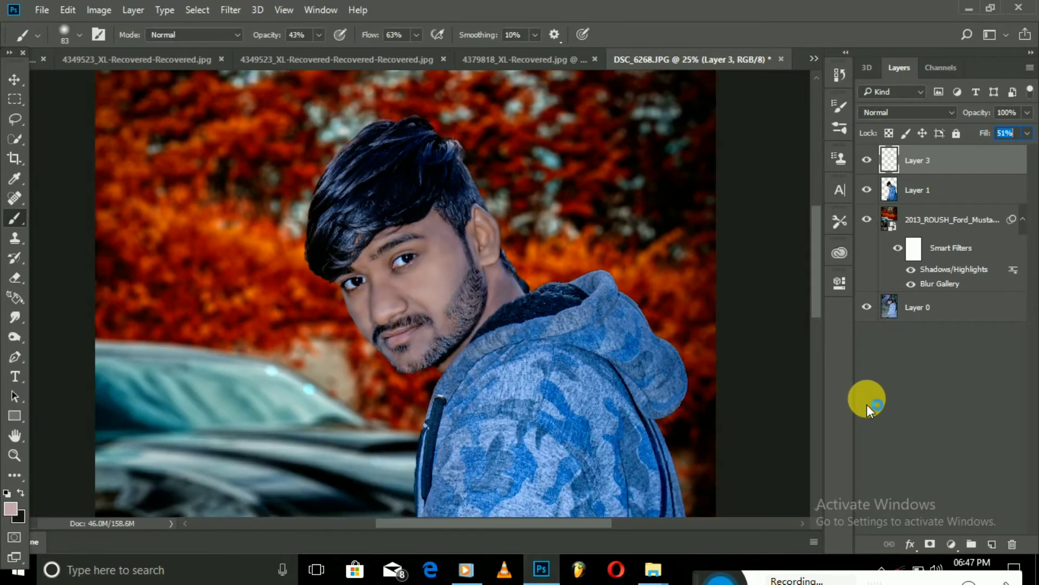
click(867, 160)
click(867, 159)
click(867, 160)
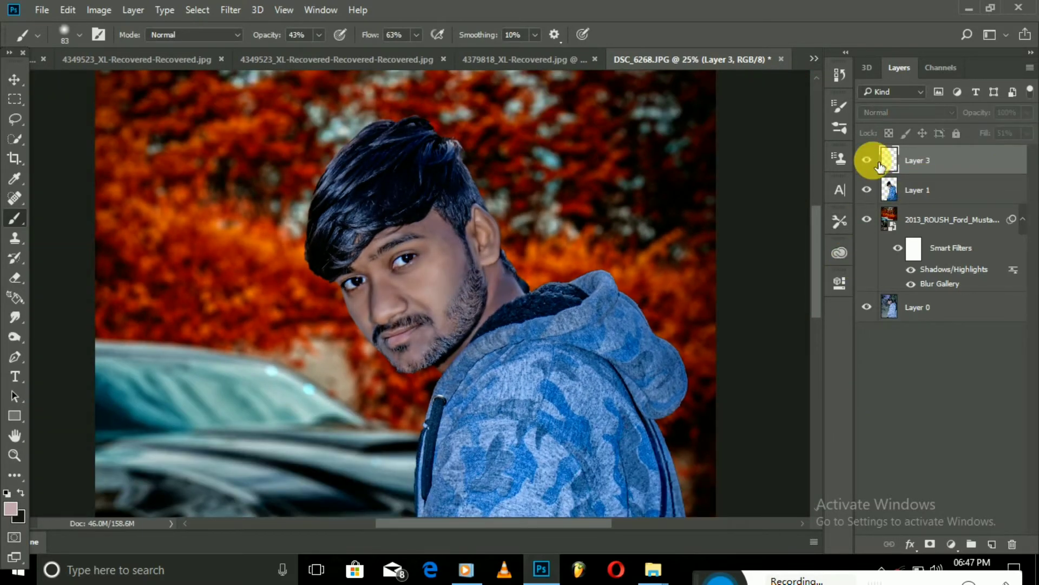
click(867, 159)
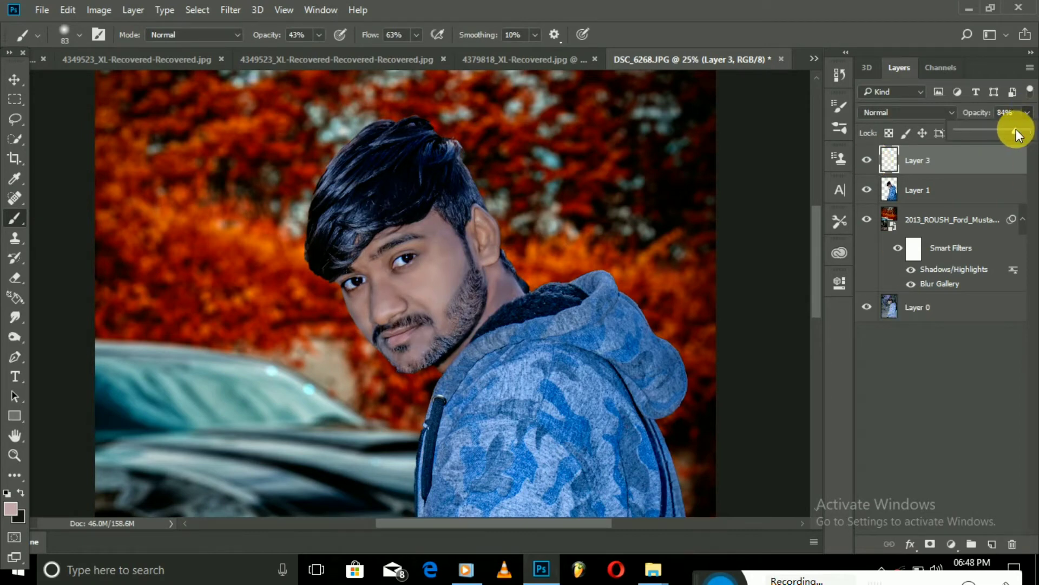
Step: Zoom to 50% on the face, select the man's Layer 1 and open Filter > Liquify
scroll(819, 371, down, 5)
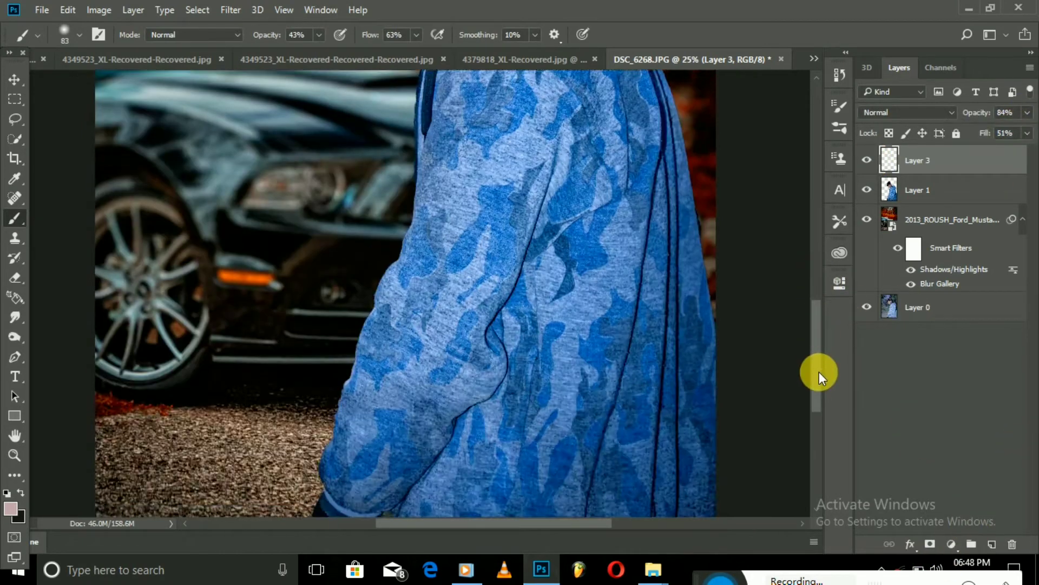
scroll(822, 331, up, 3)
key(ctrl+minus)
key(ctrl+minus)
key(ctrl+plus)
key(ctrl+plus)
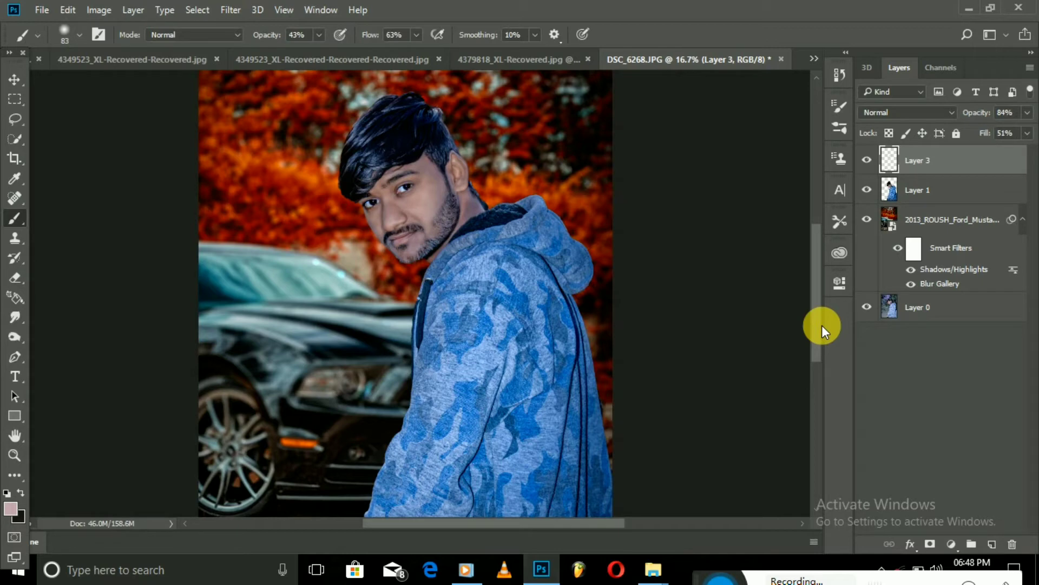
key(ctrl+plus)
key(ctrl+plus)
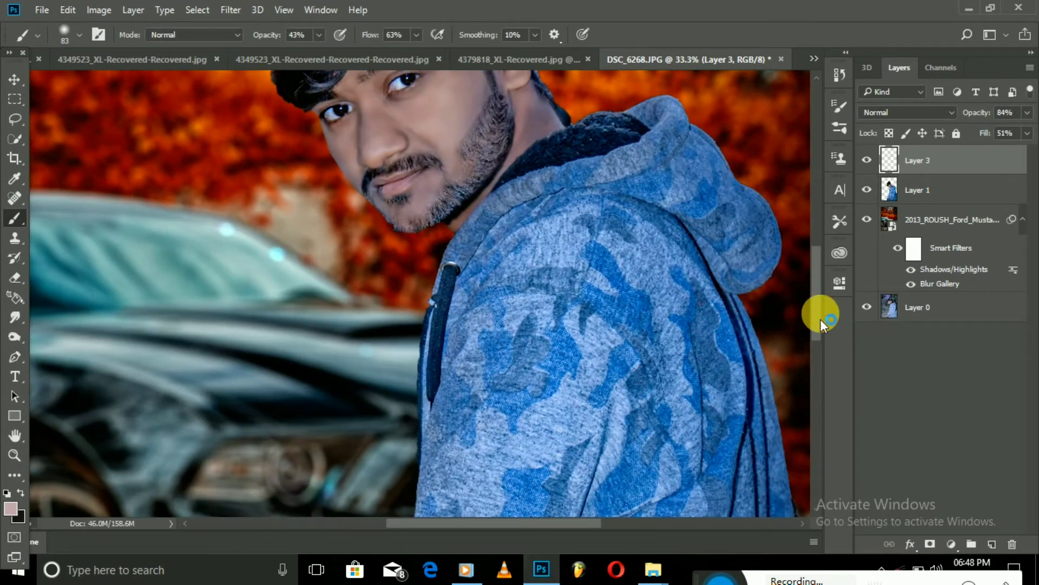
scroll(820, 319, up, 3)
key(ctrl+plus)
scroll(818, 255, down, 3)
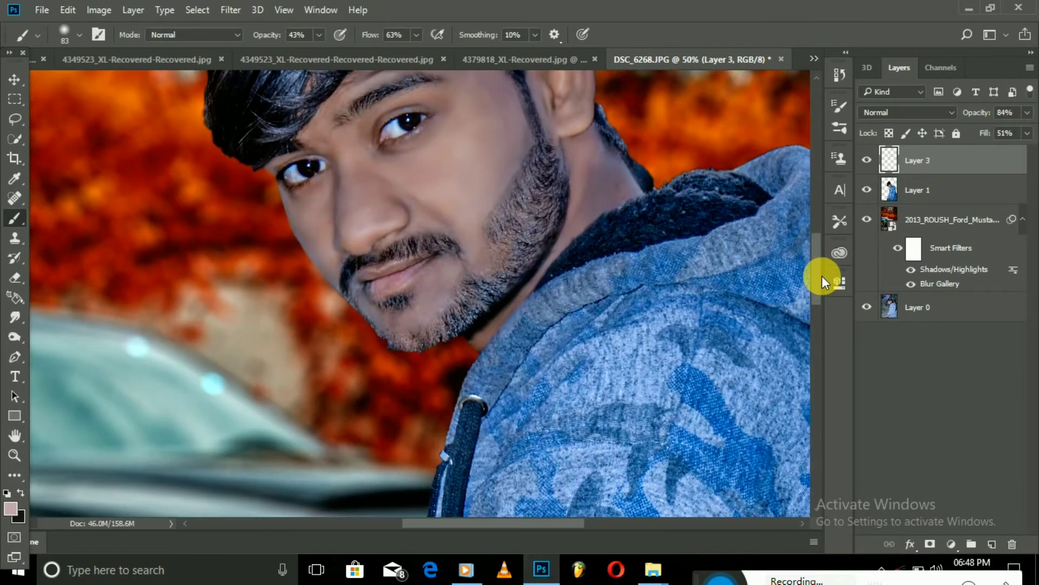
drag(822, 275, 821, 232)
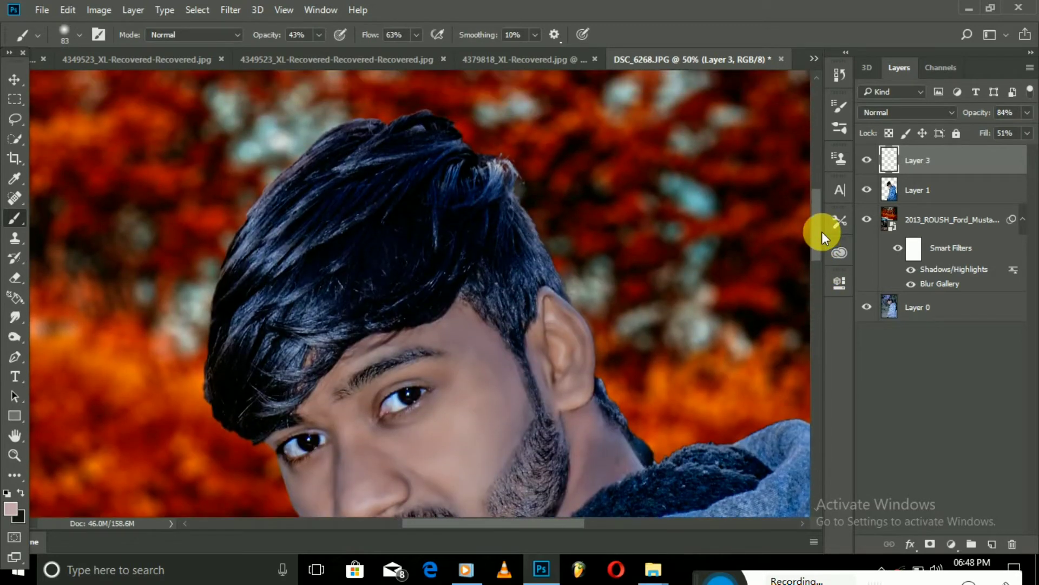
click(915, 189)
click(230, 10)
click(258, 113)
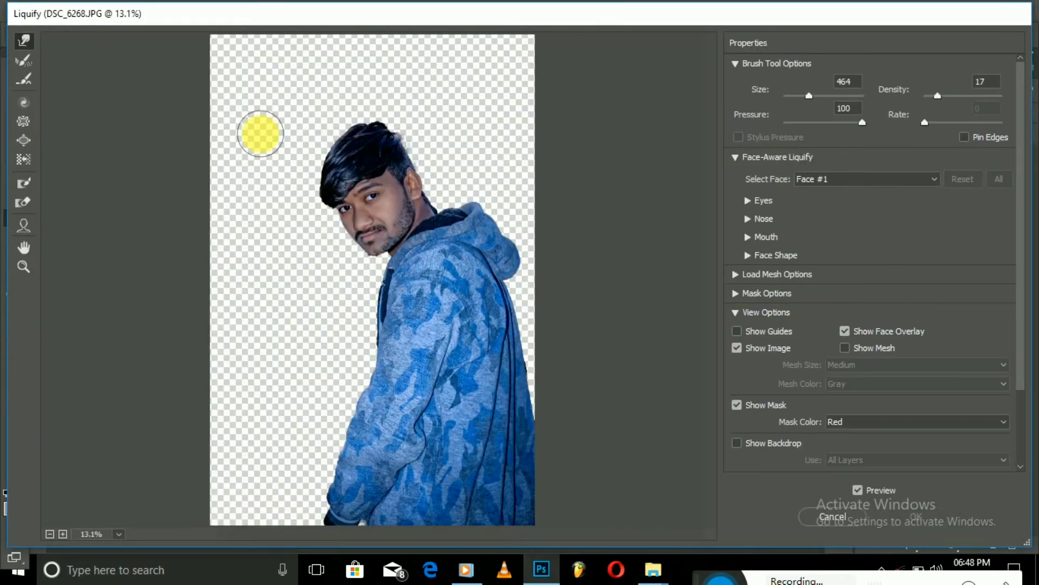
Step: Push the hair edge outward and pull a tuft upward at the crown with a size-464 Forward Warp
key(ctrl+plus)
key(ctrl+plus)
key(ctrl+plus)
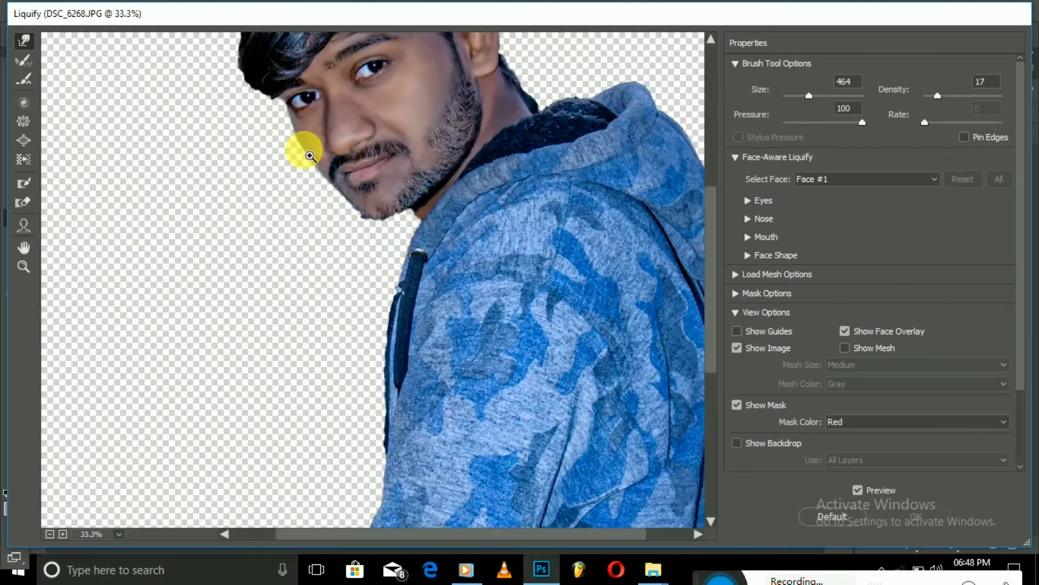
drag(711, 268, 725, 173)
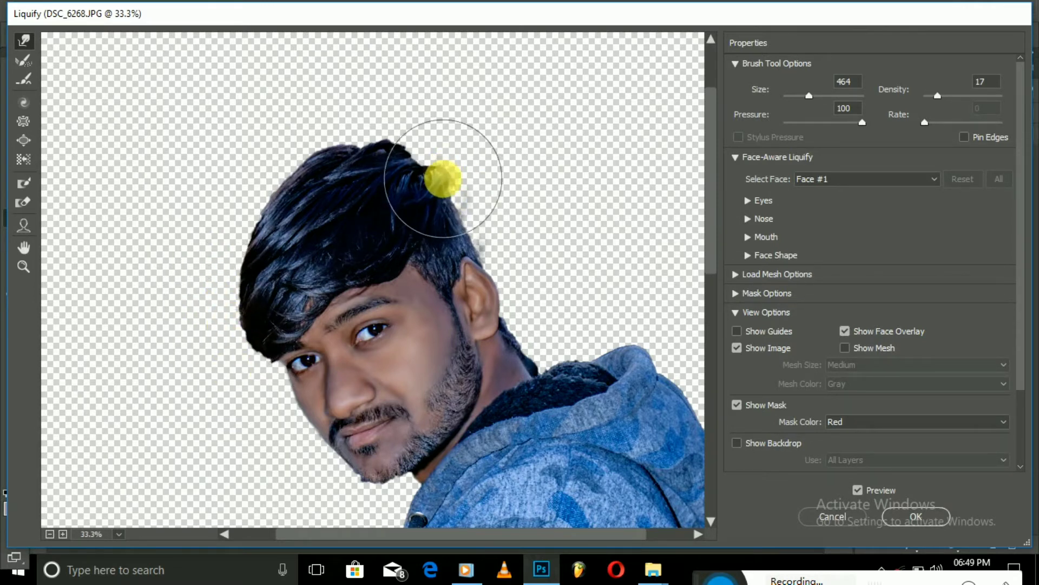
mouse_move(443, 178)
mouse_down()
mouse_move(480, 202)
mouse_move(481, 191)
mouse_up()
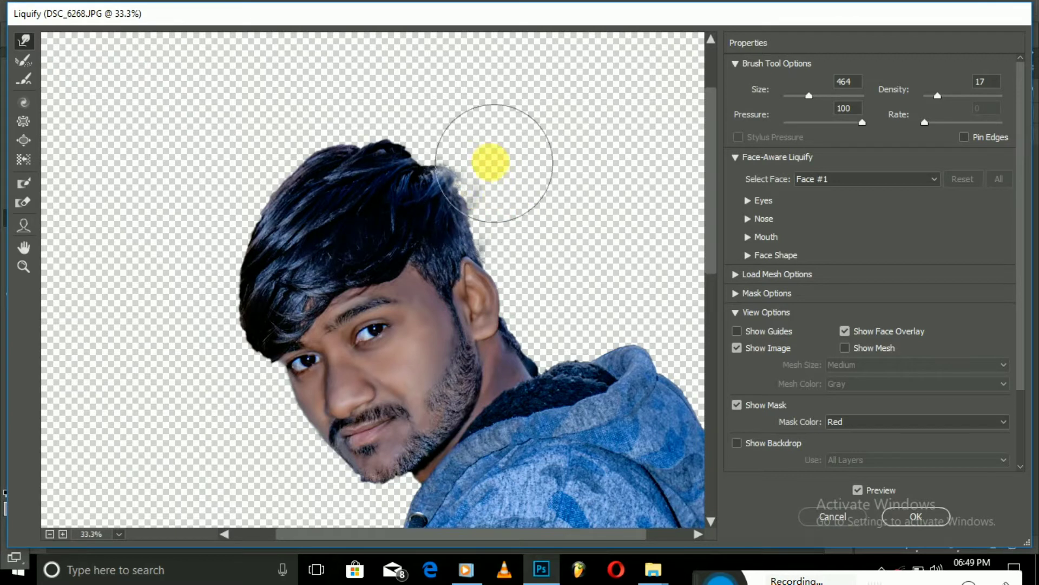
mouse_move(414, 162)
mouse_down()
mouse_move(406, 142)
mouse_move(334, 129)
mouse_move(290, 153)
mouse_move(657, 163)
mouse_move(691, 194)
mouse_up()
Step: At warp size 59, push the temple hair into a pointed tip, then apply Liquify
scroll(711, 206, down, 2)
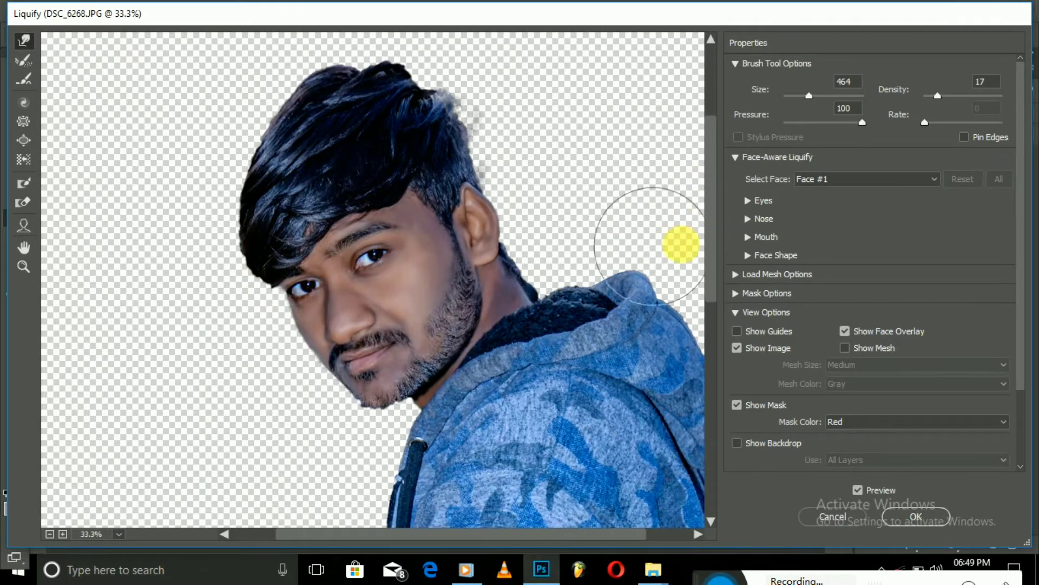
scroll(722, 248, down, 3)
mouse_move(731, 305)
mouse_down()
mouse_move(749, 399)
mouse_move(735, 245)
mouse_up()
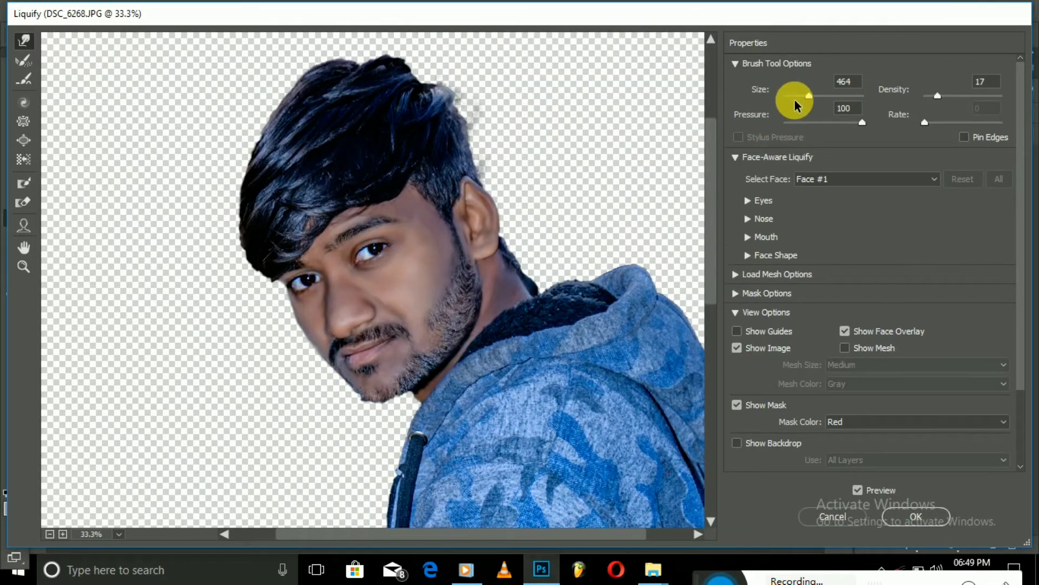
drag(798, 103, 795, 103)
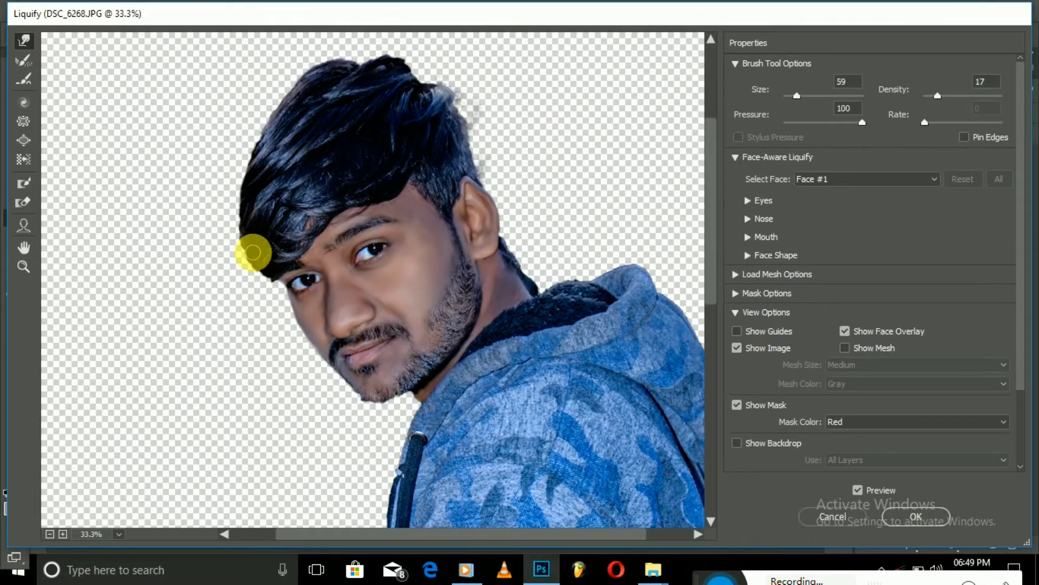
scroll(250, 251, up, 1)
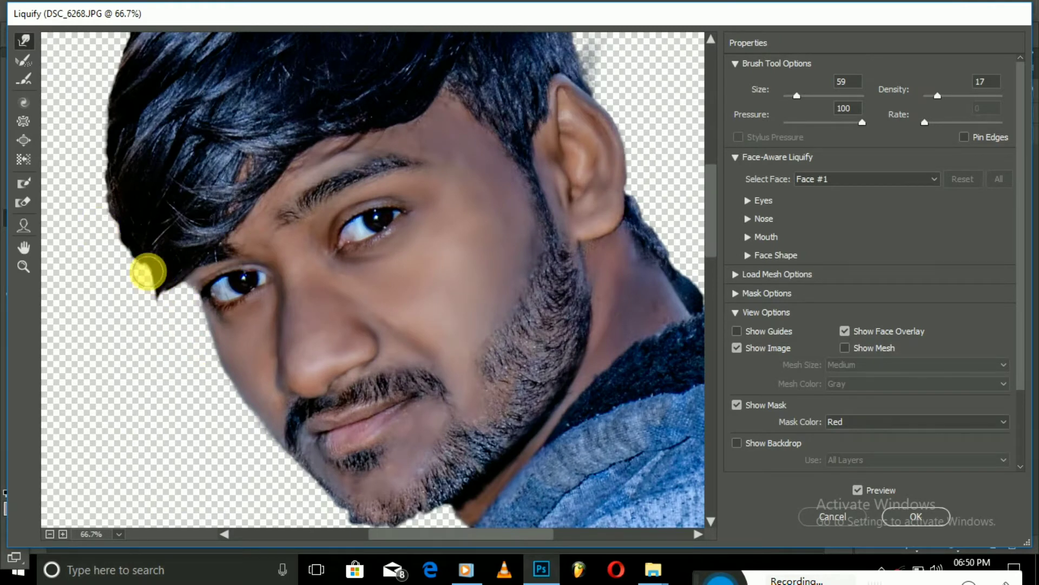
drag(142, 252, 178, 279)
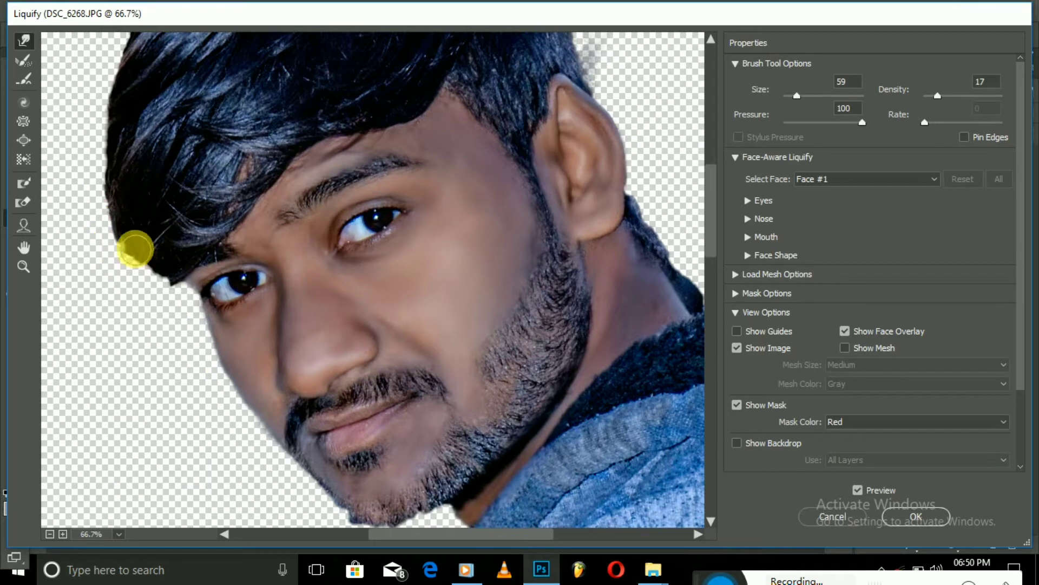
drag(135, 249, 168, 311)
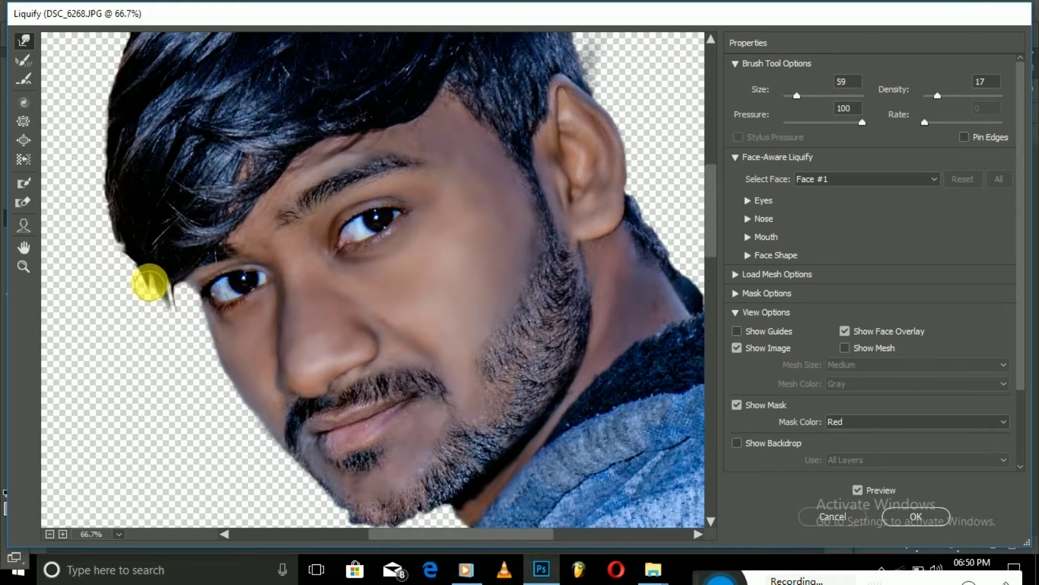
drag(126, 261, 154, 282)
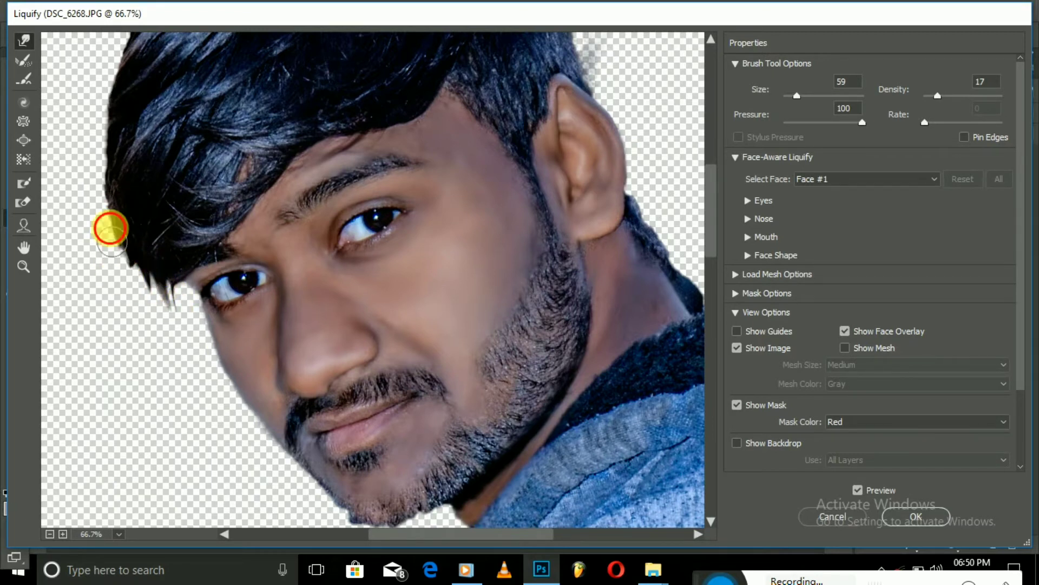
key(ctrl+minus)
key(ctrl+minus)
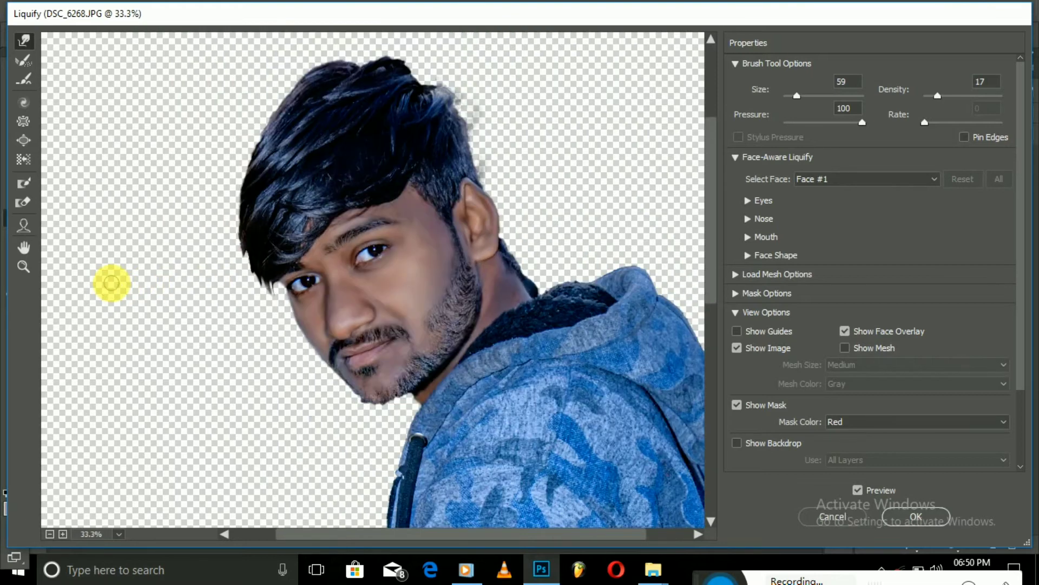
click(916, 516)
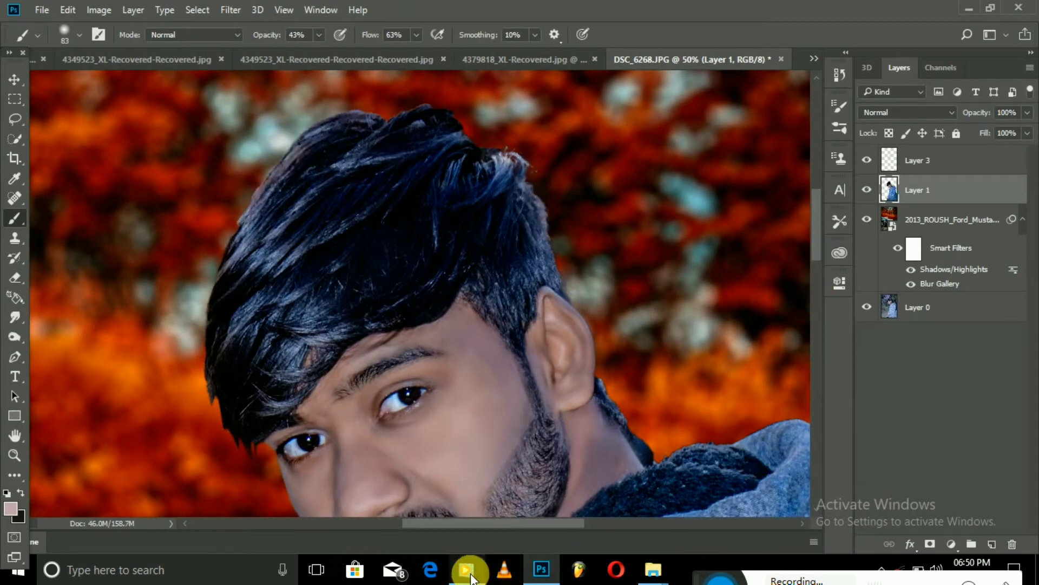
Step: Zoom to 66.7% on the man's hair edge and select the Smudge tool
click(468, 571)
click(902, 488)
scroll(819, 274, down, 3)
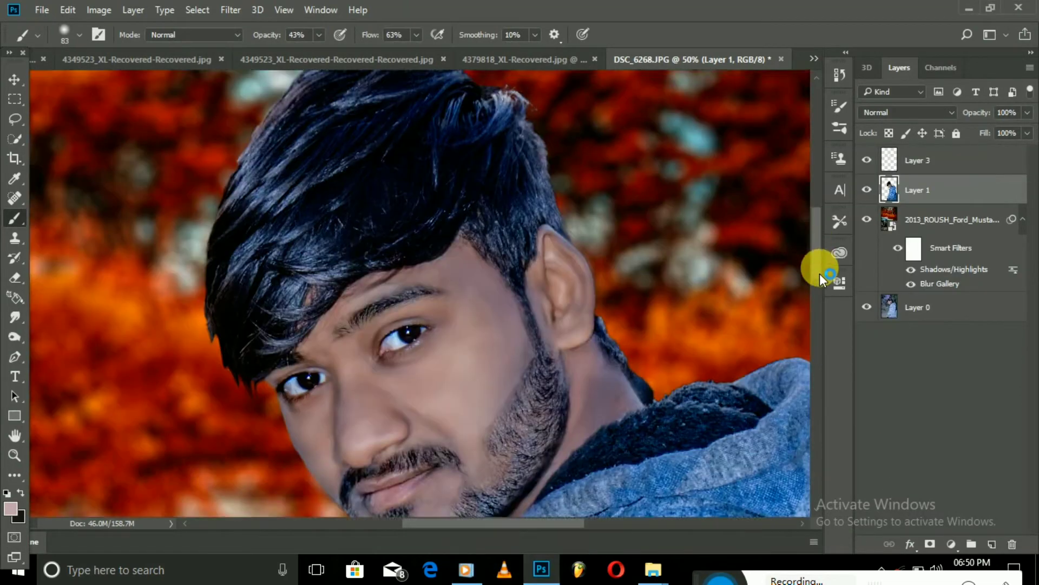
key(ctrl+plus)
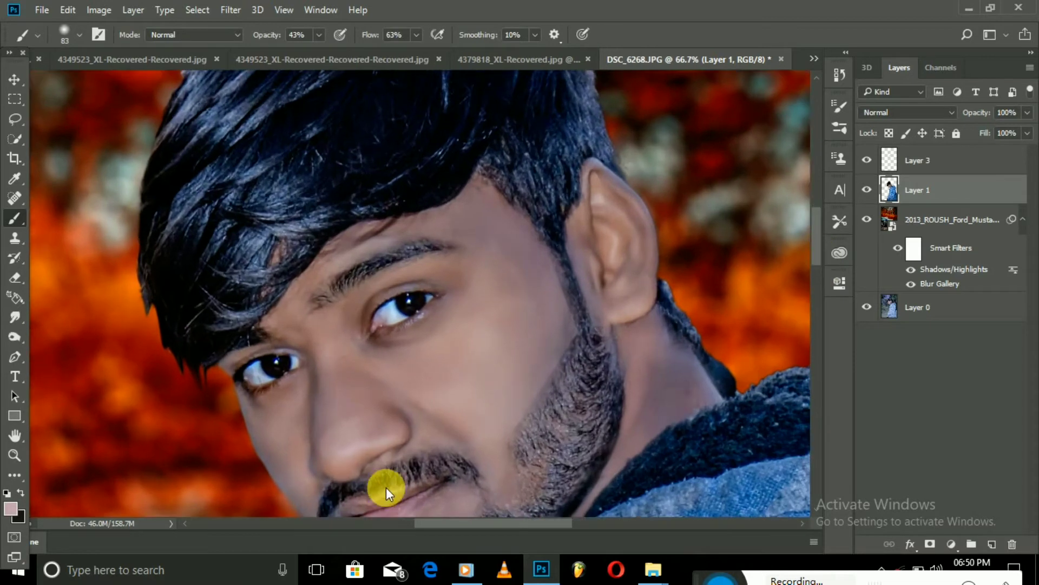
drag(448, 522, 421, 528)
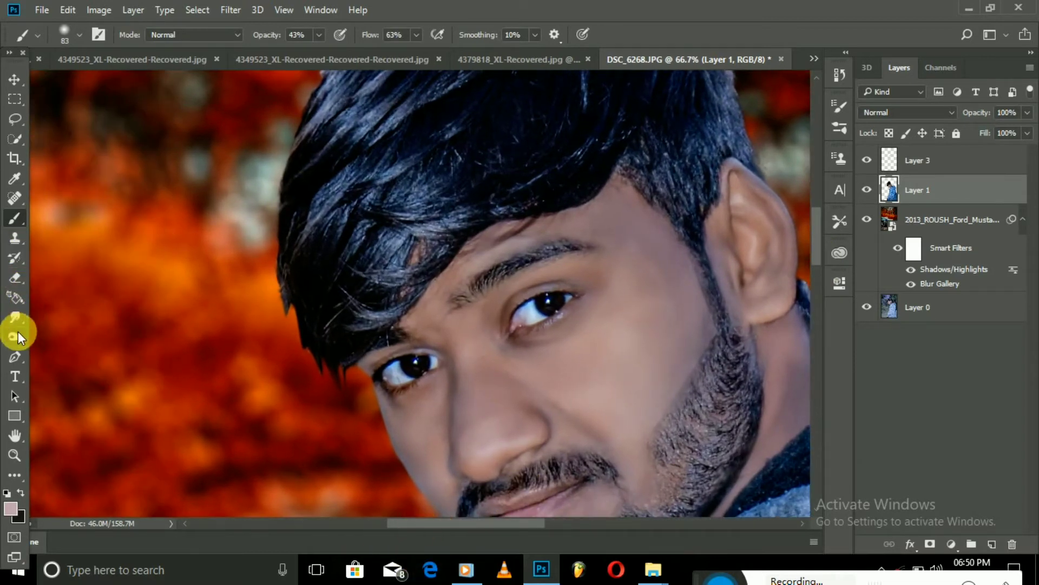
click(15, 317)
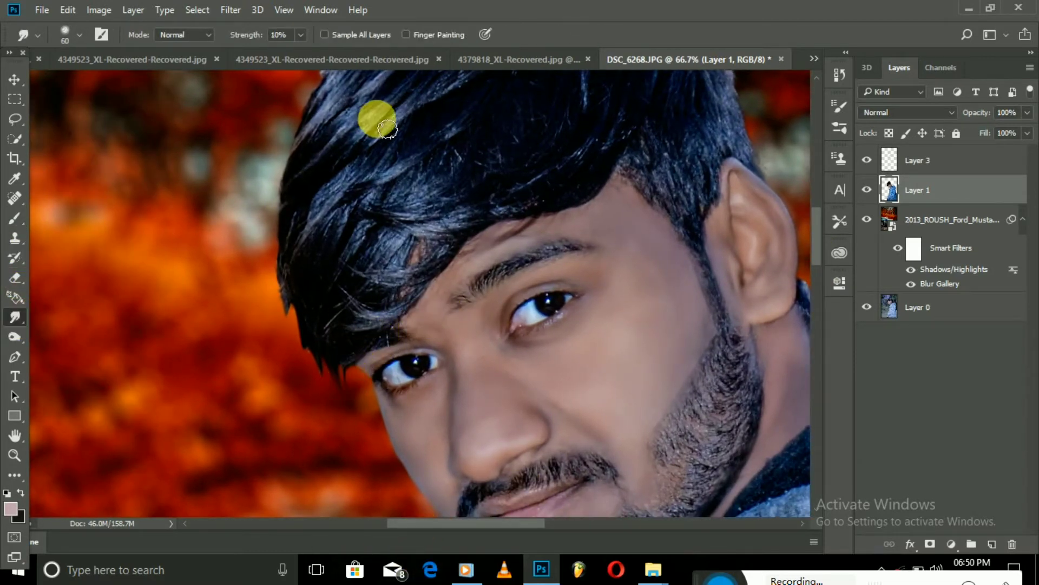
Step: Set the Smudge tool strength to 70% and shrink the brush
click(238, 39)
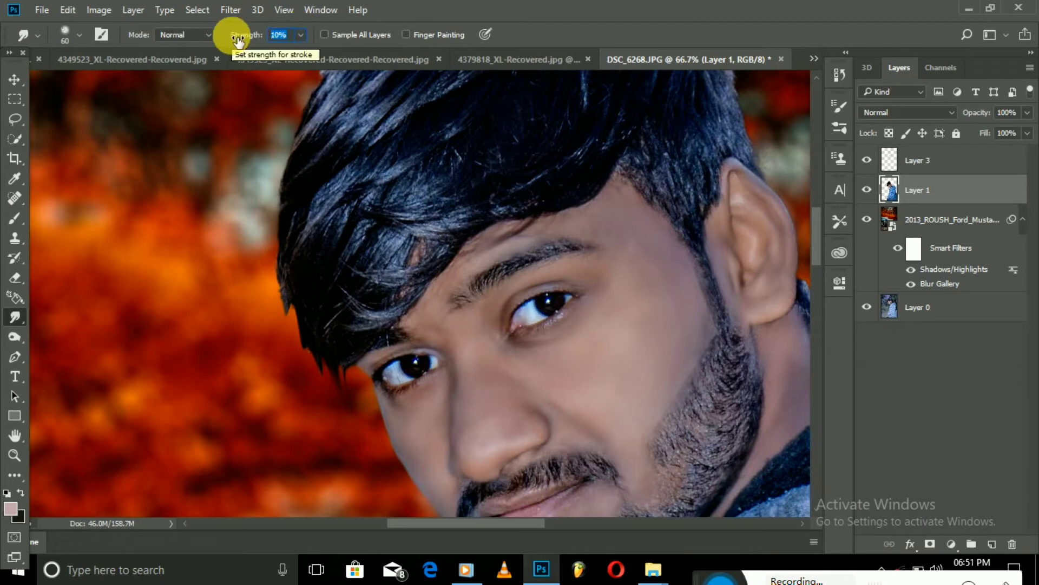
text(07)
key(Return)
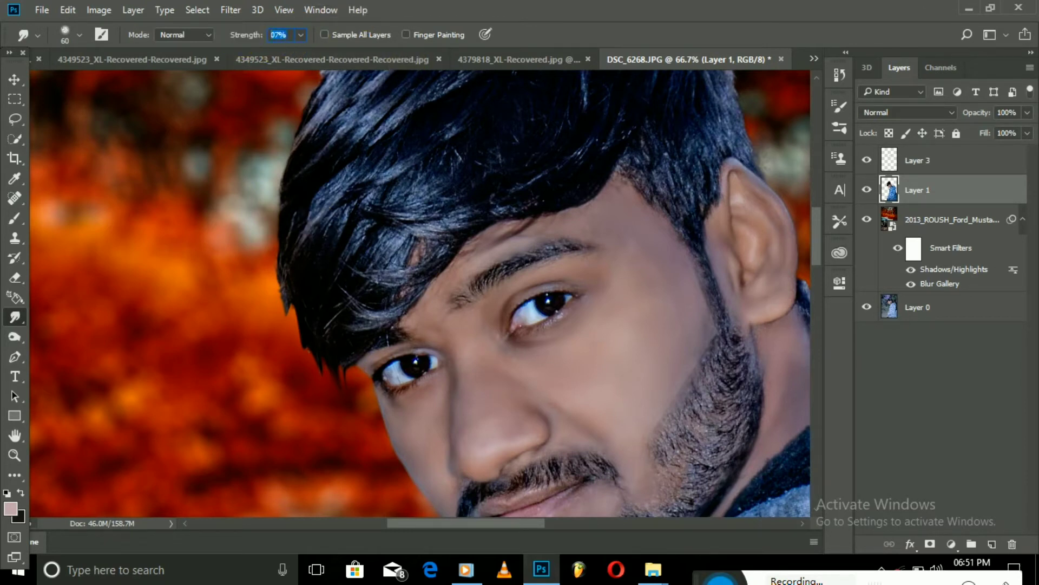
key(7)
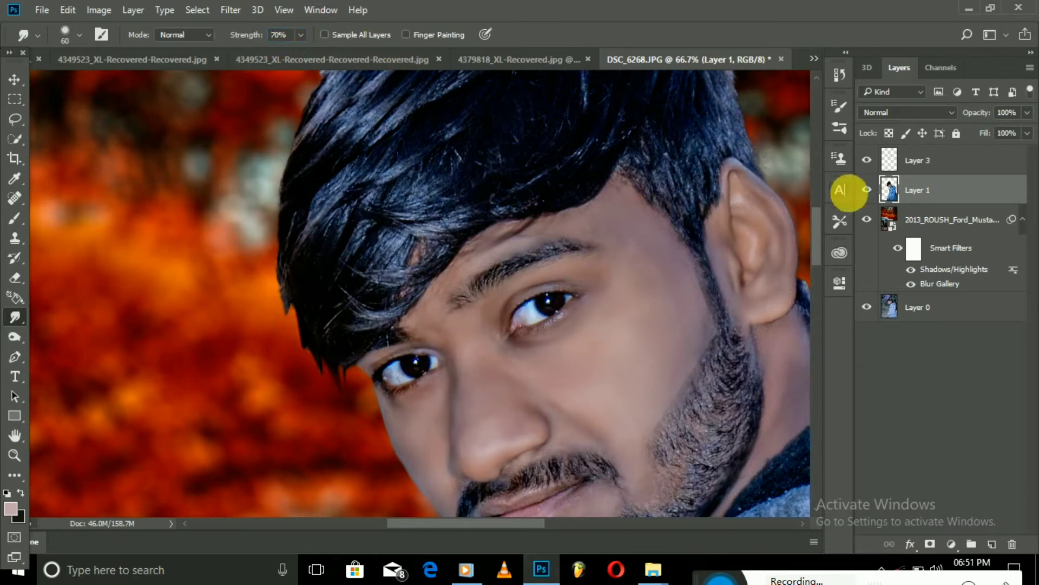
right_click(401, 279)
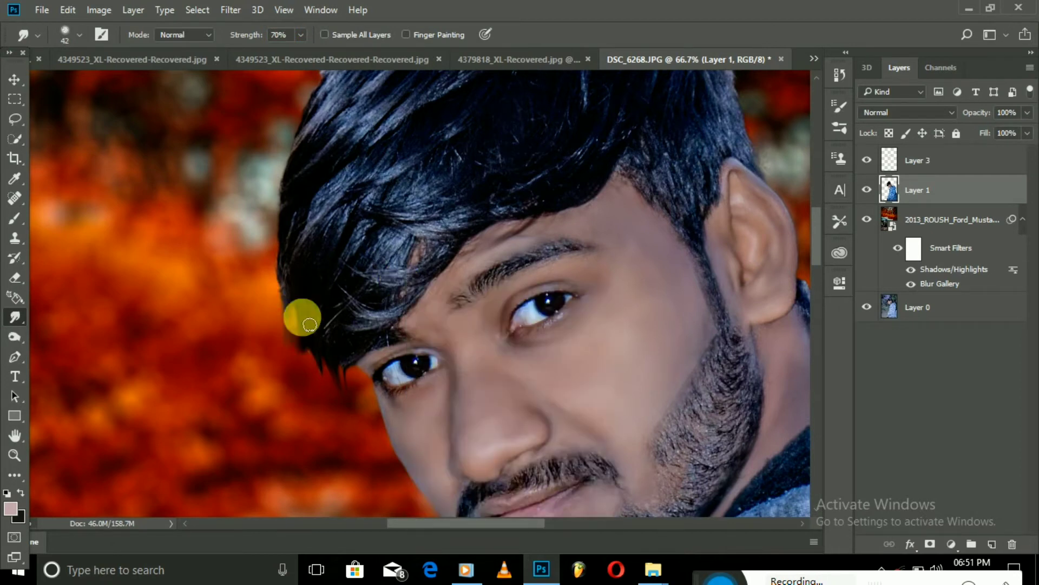
Step: Smudge the left hair edge upward into the background with a 29 px brush
mouse_move(309, 325)
mouse_down()
mouse_move(350, 366)
mouse_move(296, 315)
mouse_up()
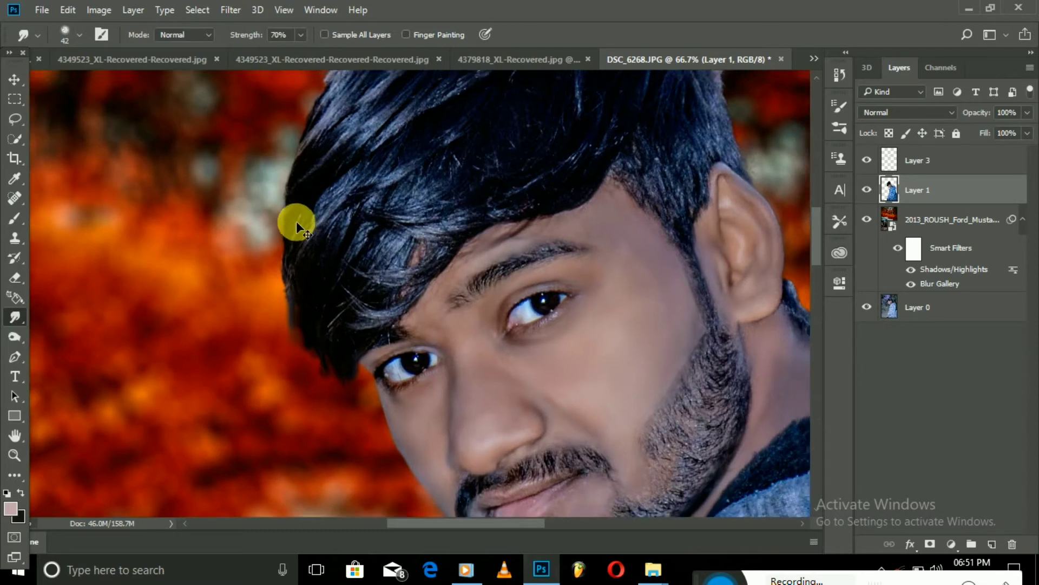
key(ctrl+minus)
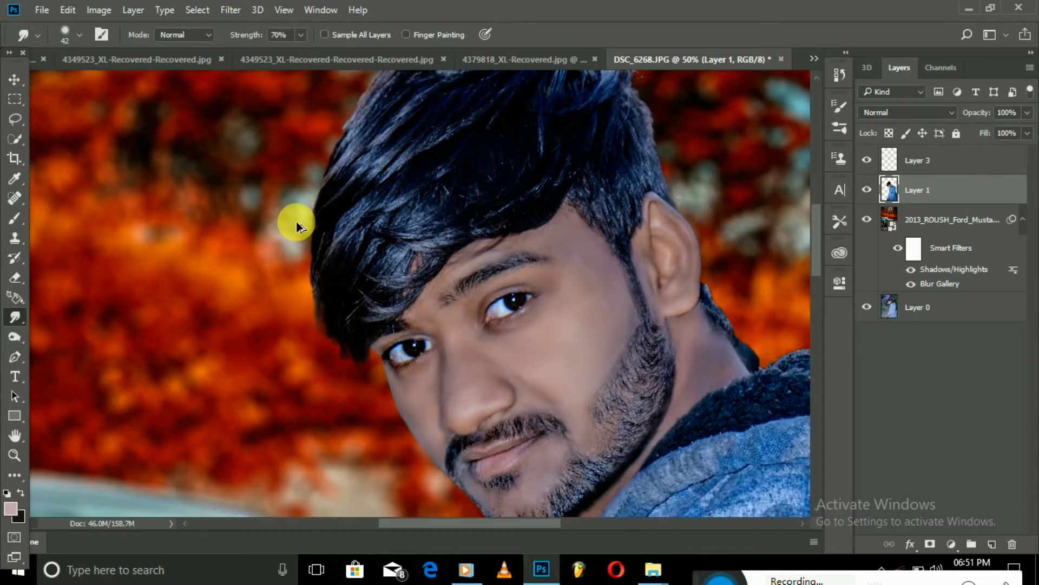
key(z)
click(14, 317)
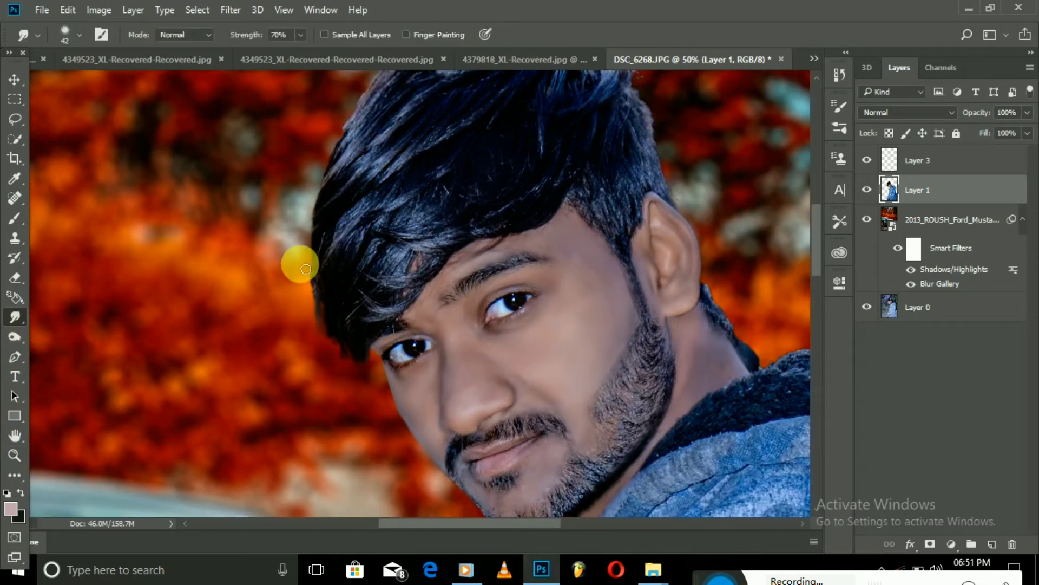
right_click(398, 266)
click(494, 367)
click(327, 301)
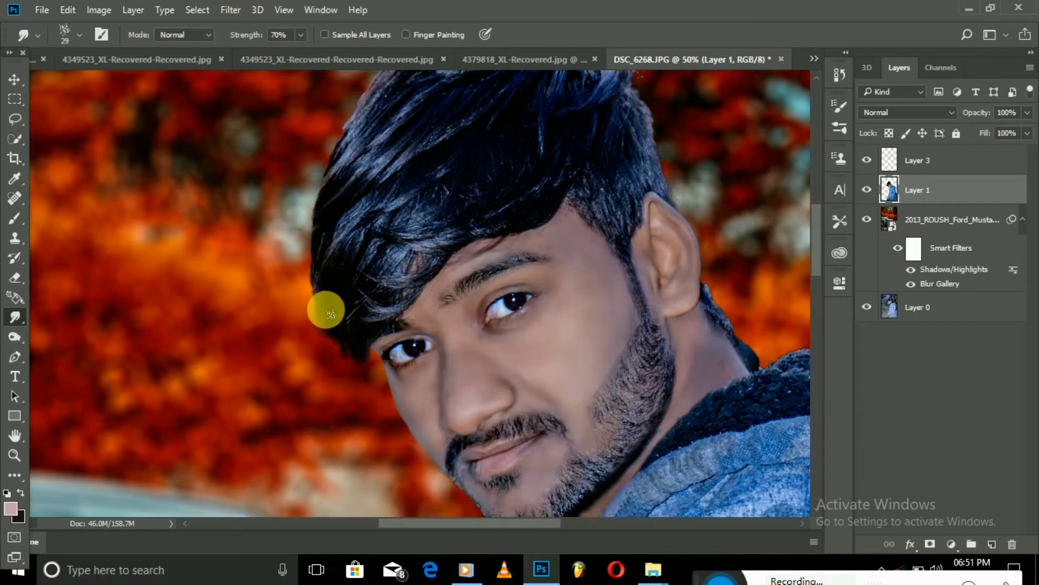
mouse_move(316, 306)
mouse_down()
mouse_move(339, 250)
mouse_move(341, 157)
mouse_move(358, 132)
mouse_move(332, 205)
mouse_up()
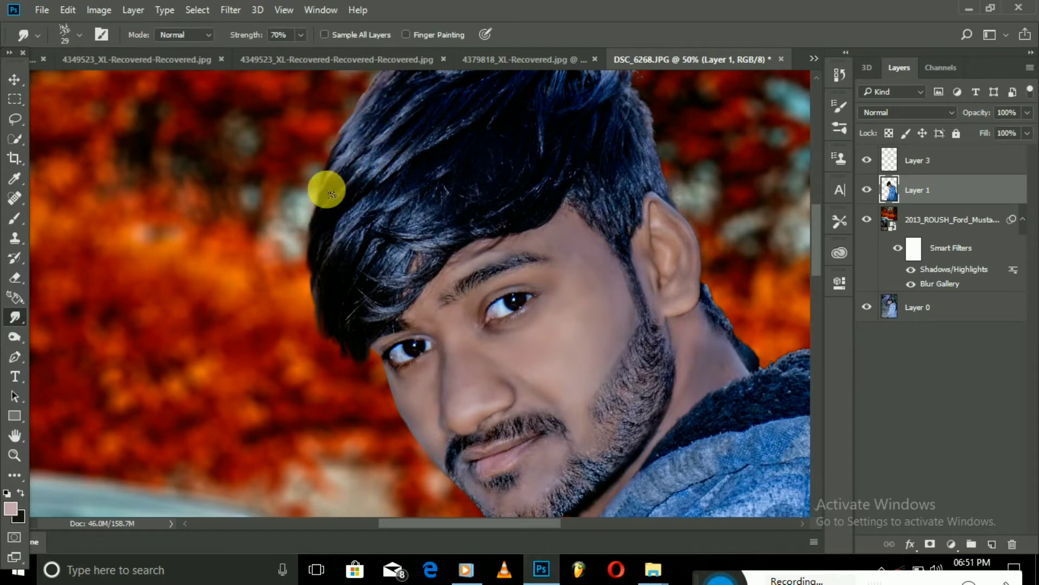
Step: With a 50 px brush, smear the top-left, right and top hair edges into the background
scroll(429, 255, up, 3)
right_click(438, 259)
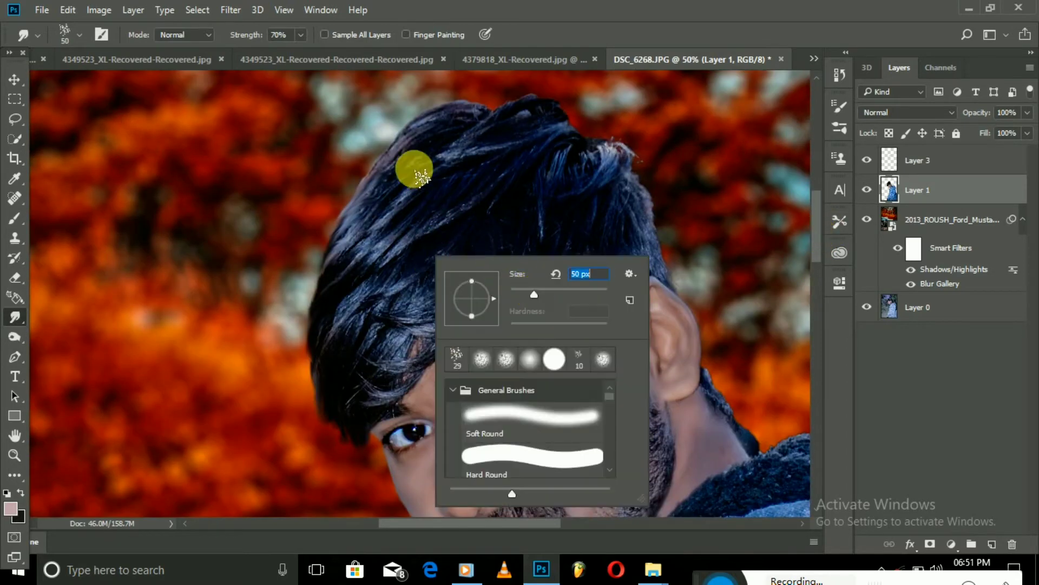
key(Return)
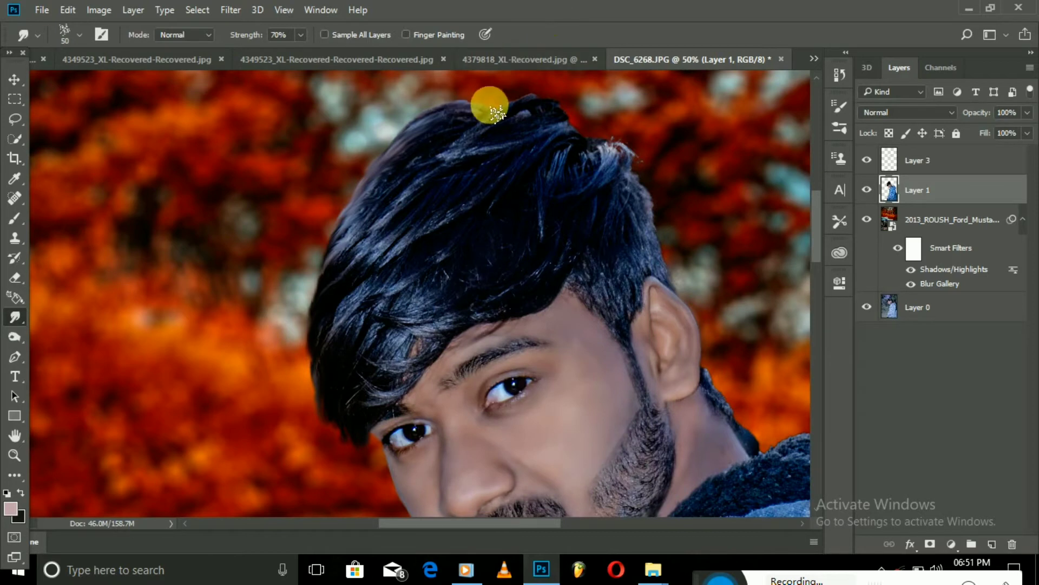
mouse_move(477, 120)
mouse_down()
mouse_move(453, 109)
mouse_move(376, 181)
mouse_move(373, 211)
mouse_move(316, 336)
mouse_move(292, 441)
mouse_move(334, 371)
mouse_move(349, 406)
mouse_move(345, 441)
mouse_move(385, 480)
mouse_move(362, 427)
mouse_move(365, 480)
mouse_up()
mouse_move(530, 338)
mouse_down()
mouse_move(629, 281)
mouse_move(567, 290)
mouse_move(550, 309)
mouse_up()
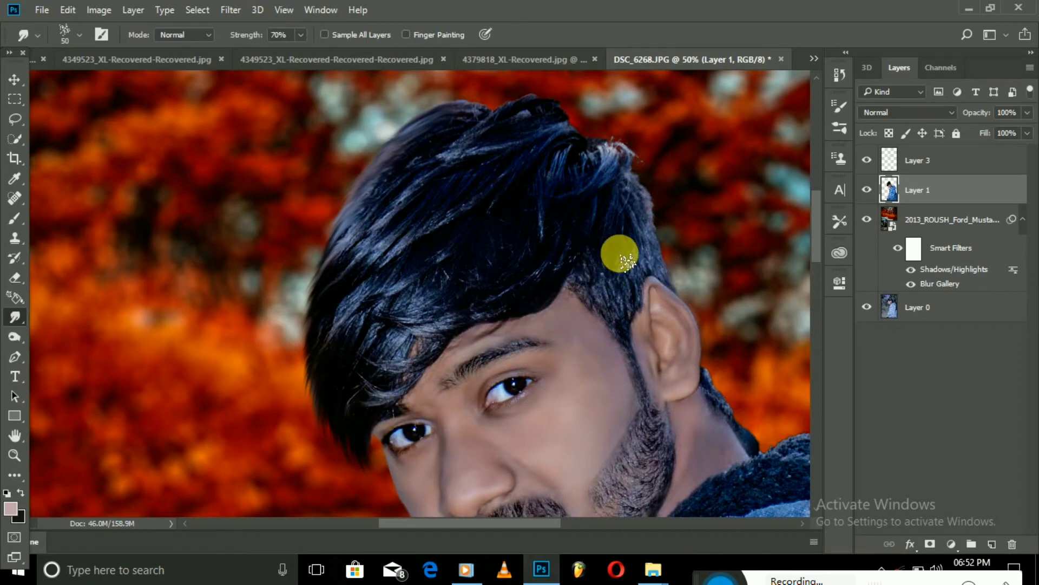
mouse_move(628, 262)
mouse_down()
mouse_move(667, 278)
mouse_move(657, 208)
mouse_move(634, 167)
mouse_move(671, 233)
mouse_move(639, 169)
mouse_move(644, 203)
mouse_up()
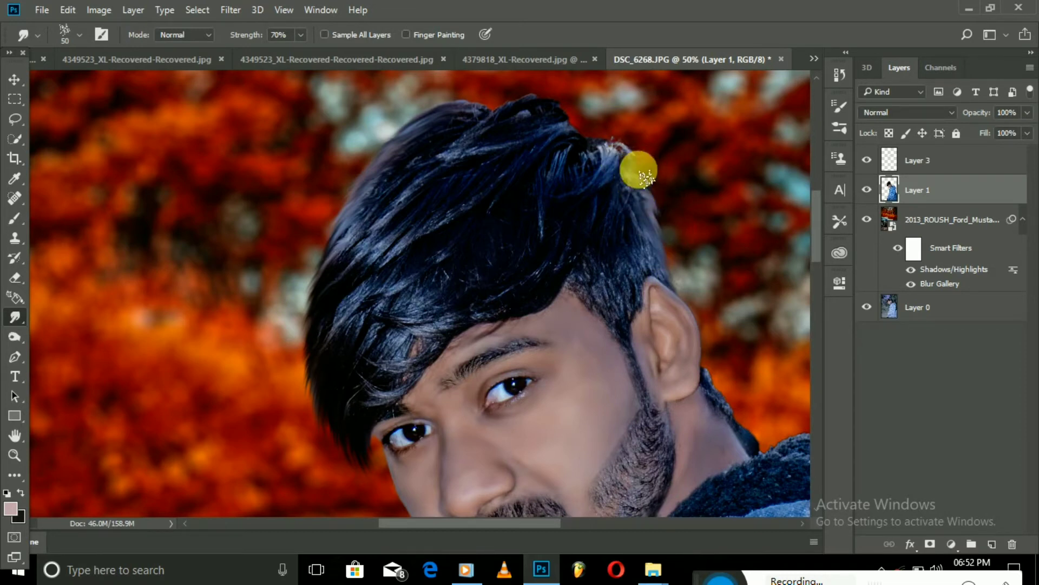
mouse_move(635, 161)
mouse_down()
mouse_move(603, 153)
mouse_move(603, 186)
mouse_move(591, 144)
mouse_move(621, 154)
mouse_move(548, 114)
mouse_move(579, 146)
mouse_move(561, 97)
mouse_move(540, 83)
mouse_move(525, 108)
mouse_move(483, 92)
mouse_move(505, 121)
mouse_move(512, 109)
mouse_move(457, 93)
mouse_move(480, 116)
mouse_move(569, 109)
mouse_move(532, 119)
mouse_move(440, 113)
mouse_move(573, 109)
mouse_move(546, 106)
mouse_move(596, 143)
mouse_up()
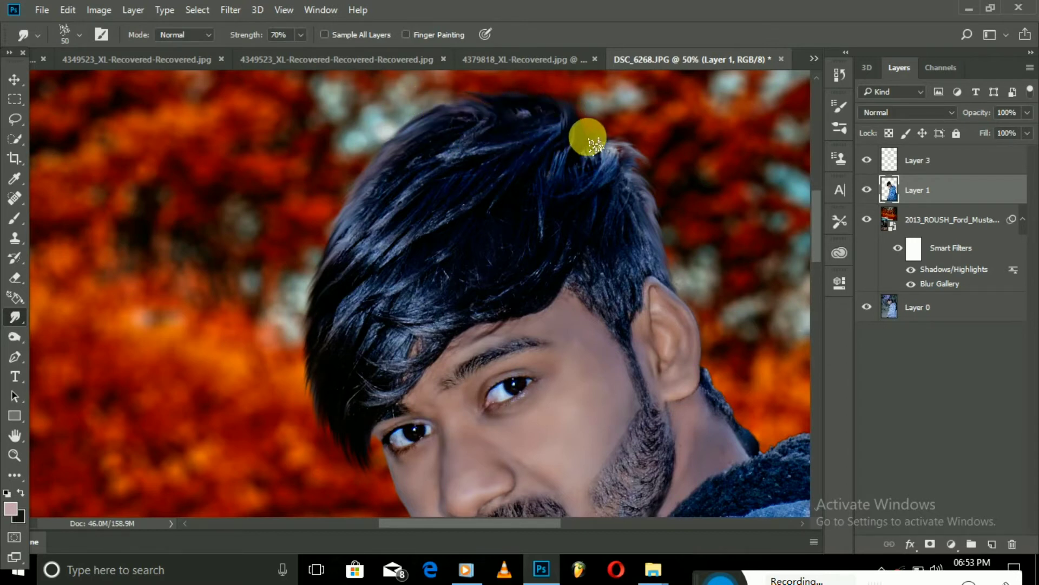
Step: Set a 25 px smudge brush and zoom out to 33.3% to view the whole face
key(ctrl+minus)
key(ctrl+minus)
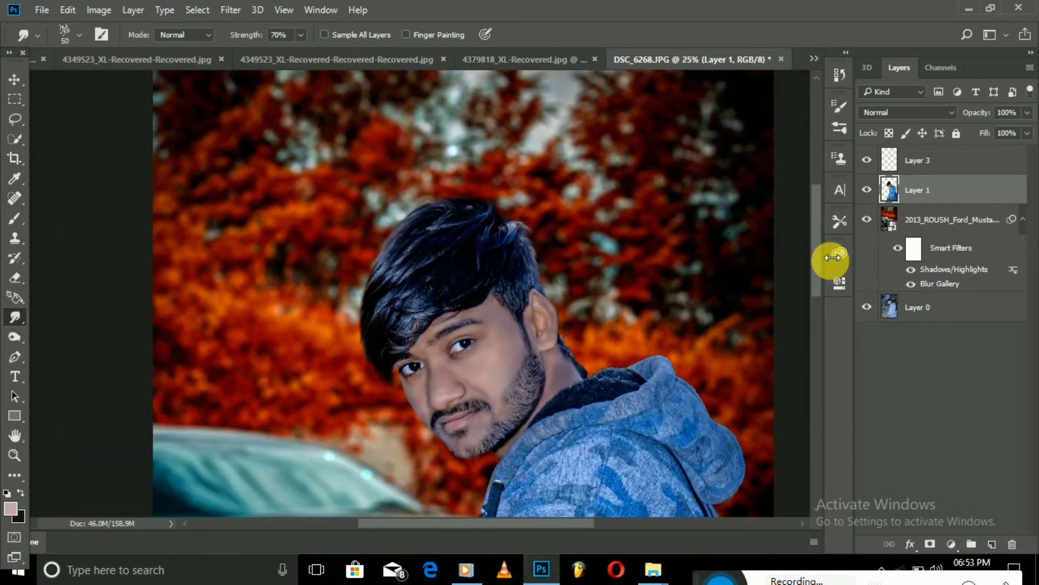
scroll(820, 307, down, 1)
key(ctrl+plus)
key(ctrl+plus)
key(ctrl+plus)
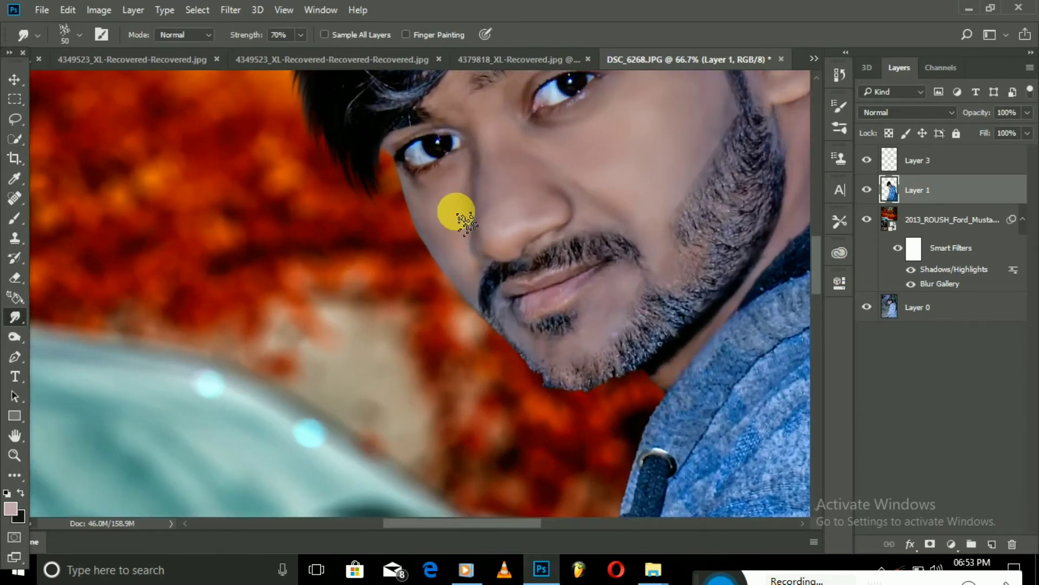
right_click(465, 221)
key(Return)
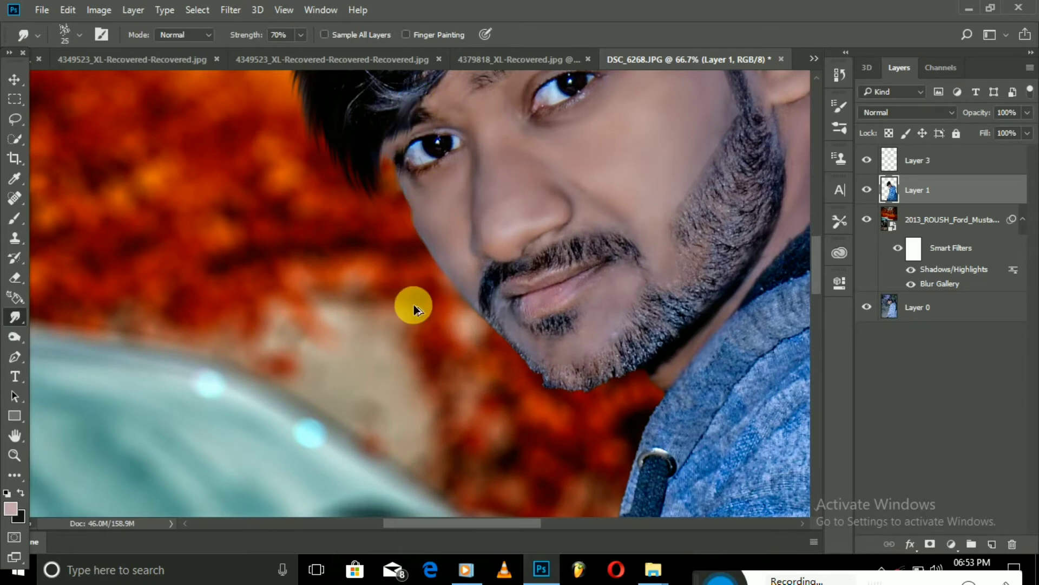
key(ctrl+minus)
key(ctrl+minus)
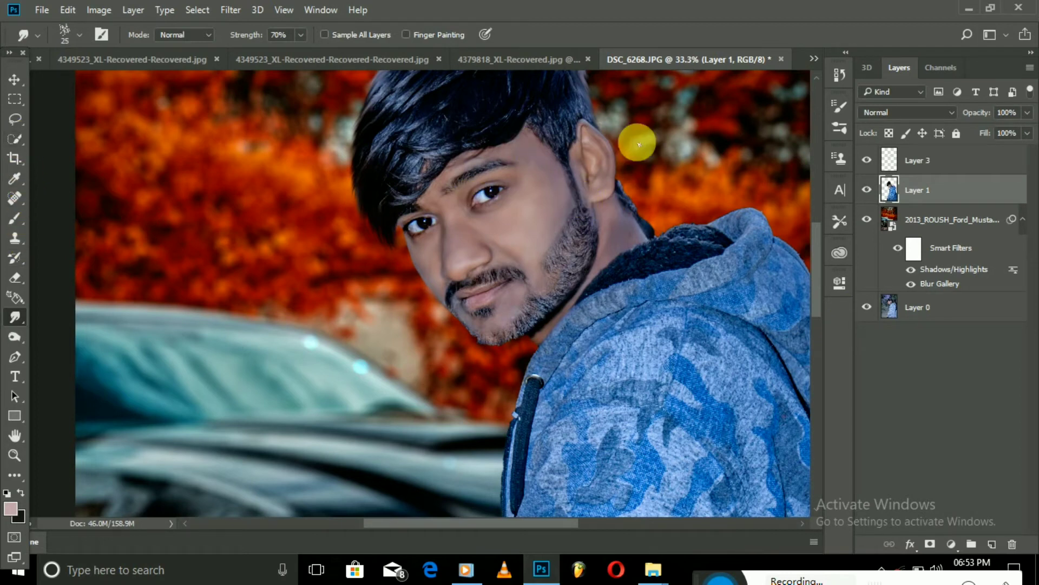
Step: Duplicate Layer 1 and apply GREYCstoration noise removal with strength 111 and geometry regularity 3
drag(928, 186, 992, 544)
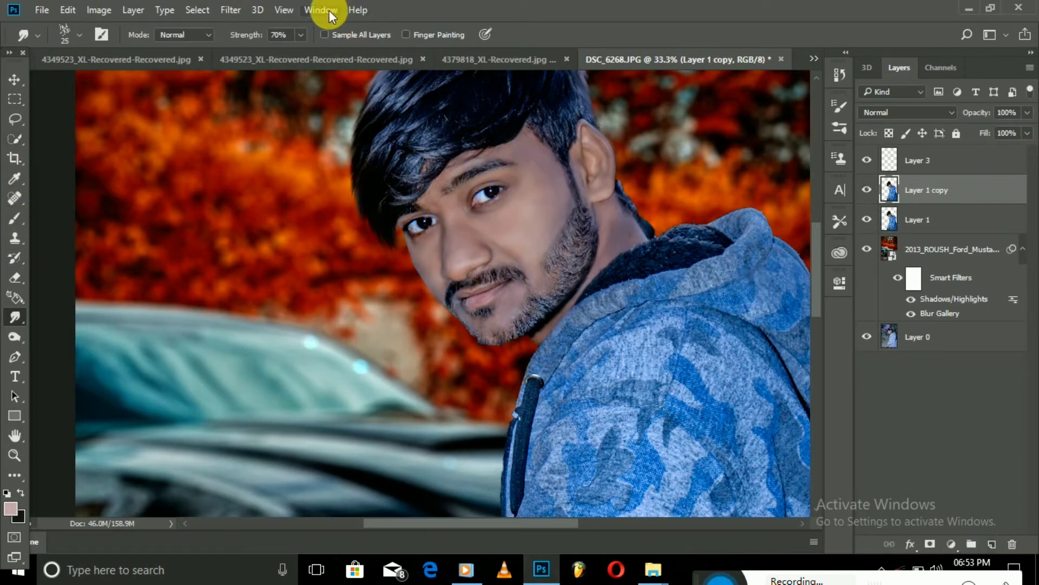
click(231, 9)
mouse_move(242, 221)
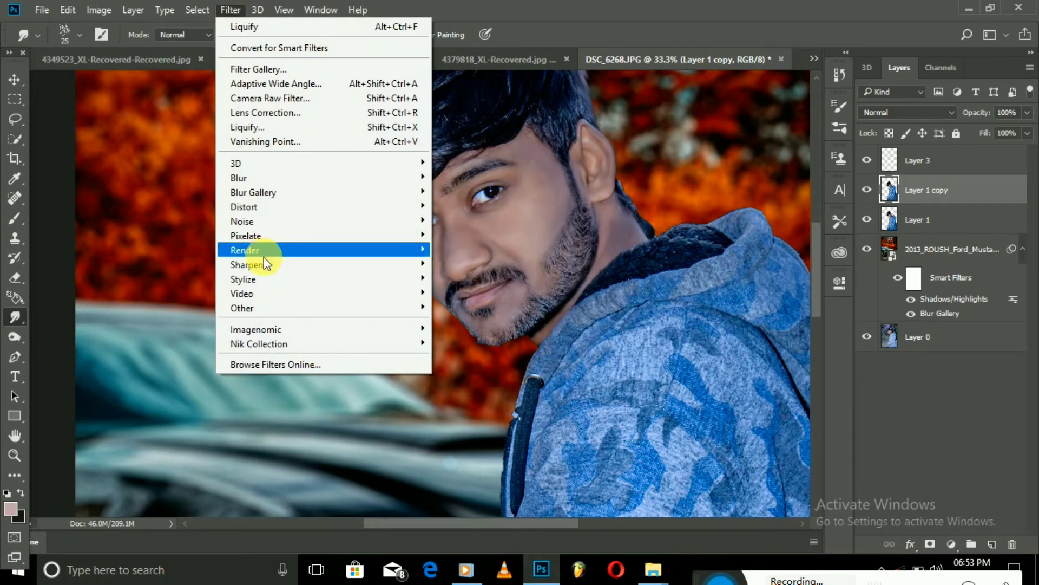
click(455, 264)
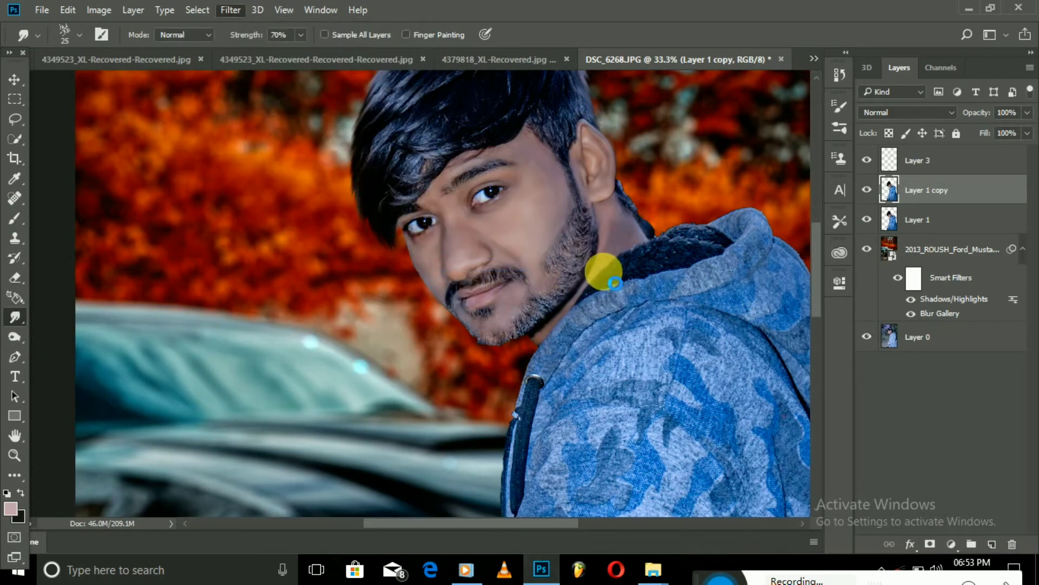
click(566, 347)
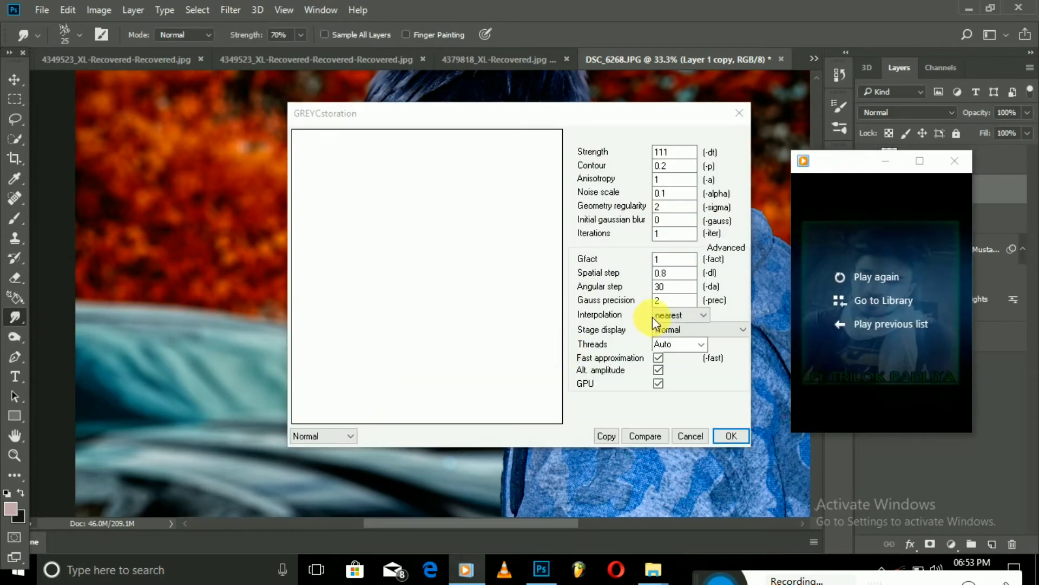
click(674, 207)
key(BackSpace)
text(3)
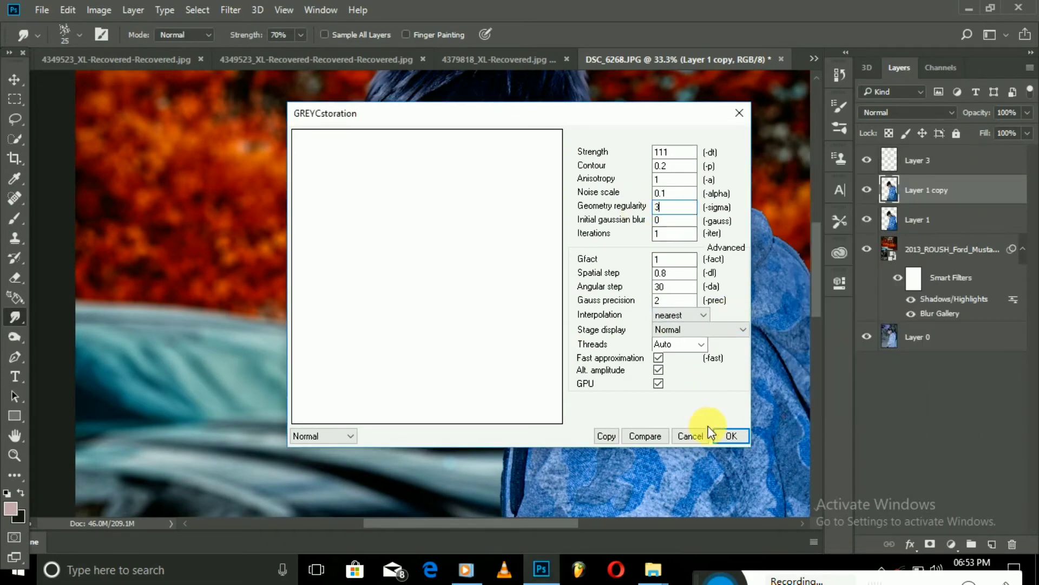
click(730, 435)
Step: Dismiss the media player and bring the Photoshop composite back to the front
click(466, 569)
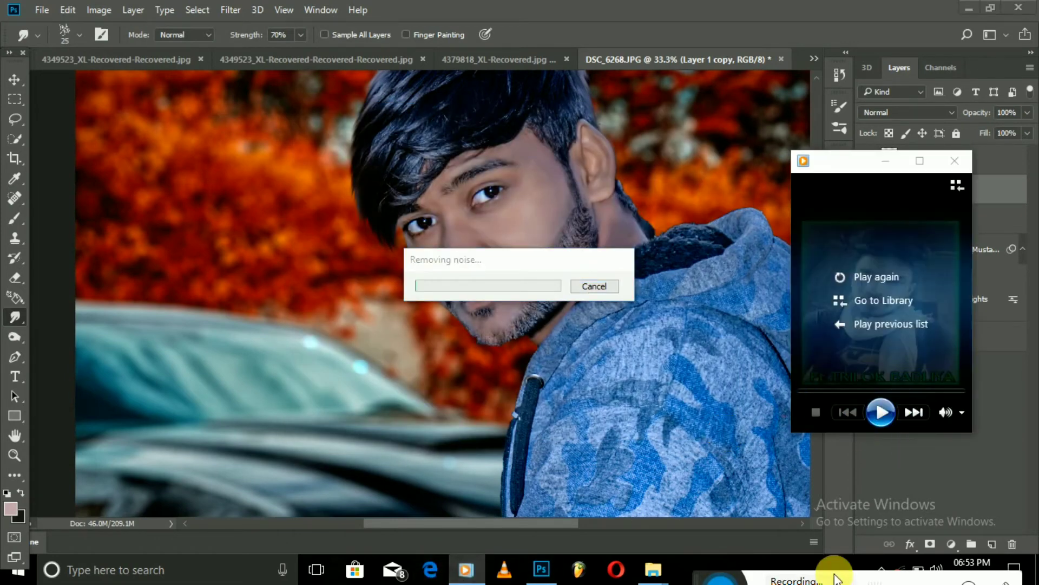
click(911, 460)
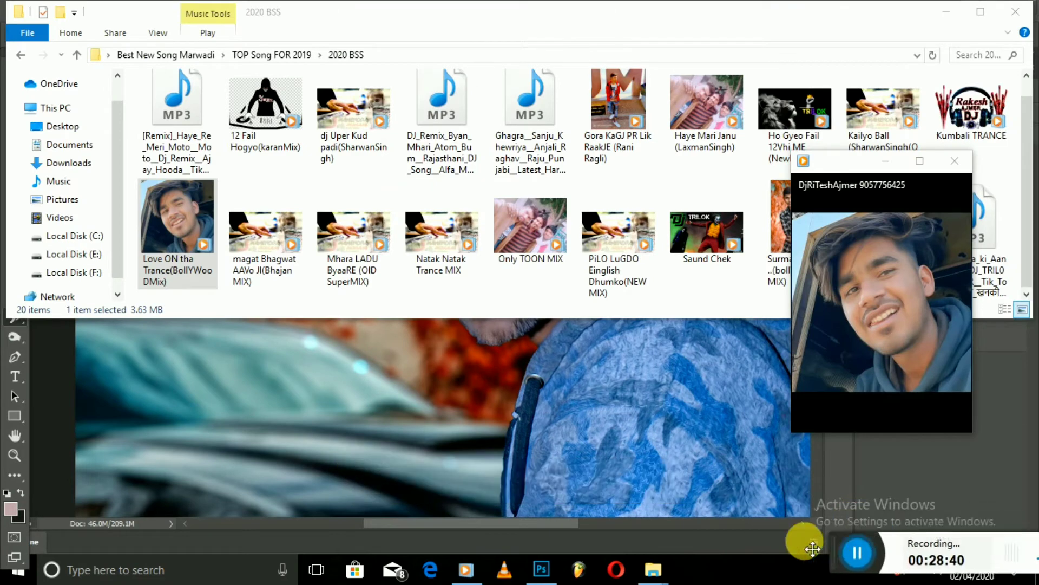
drag(813, 549, 745, 564)
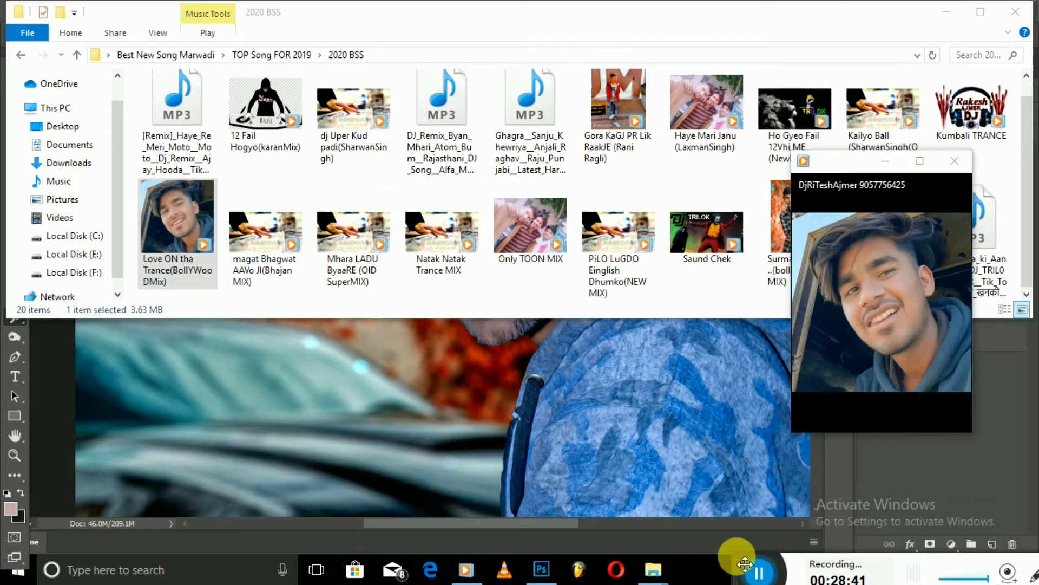
click(908, 482)
Step: Zoom to 100% on the eyes and set up the Eraser with a soft 31 px brush
key(ctrl+plus)
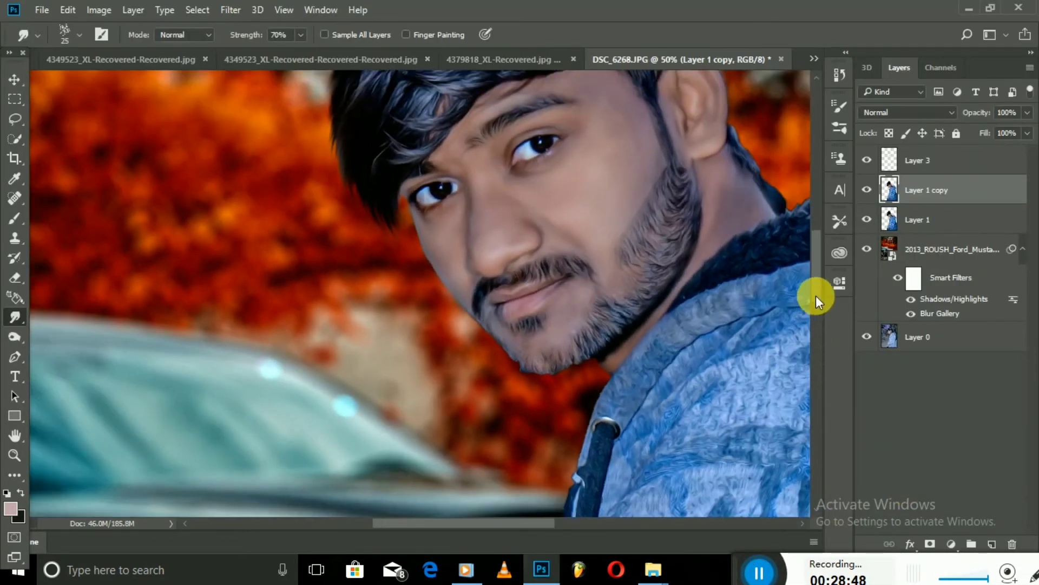
drag(816, 296, 820, 275)
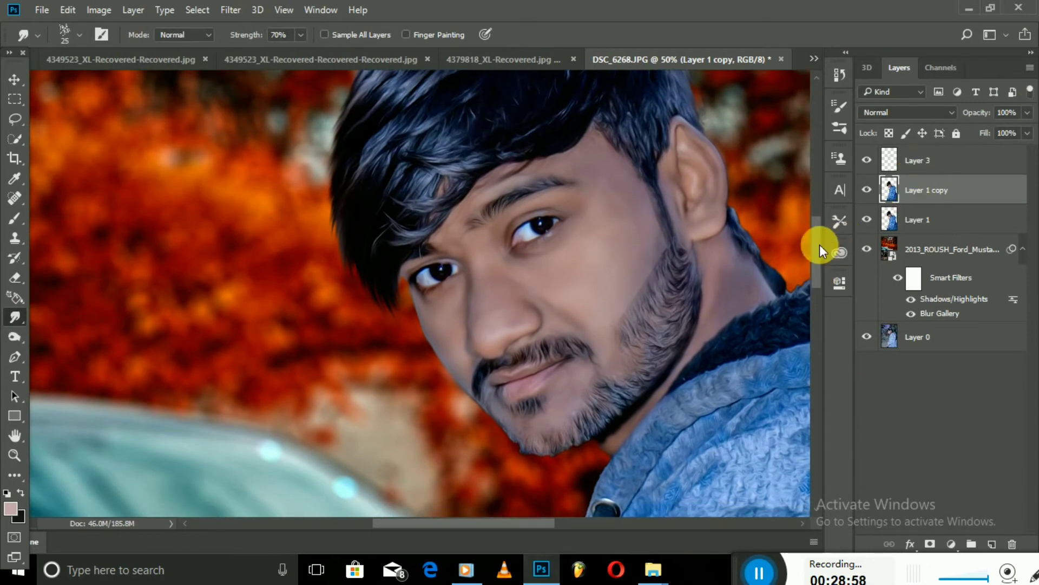
key(ctrl+plus)
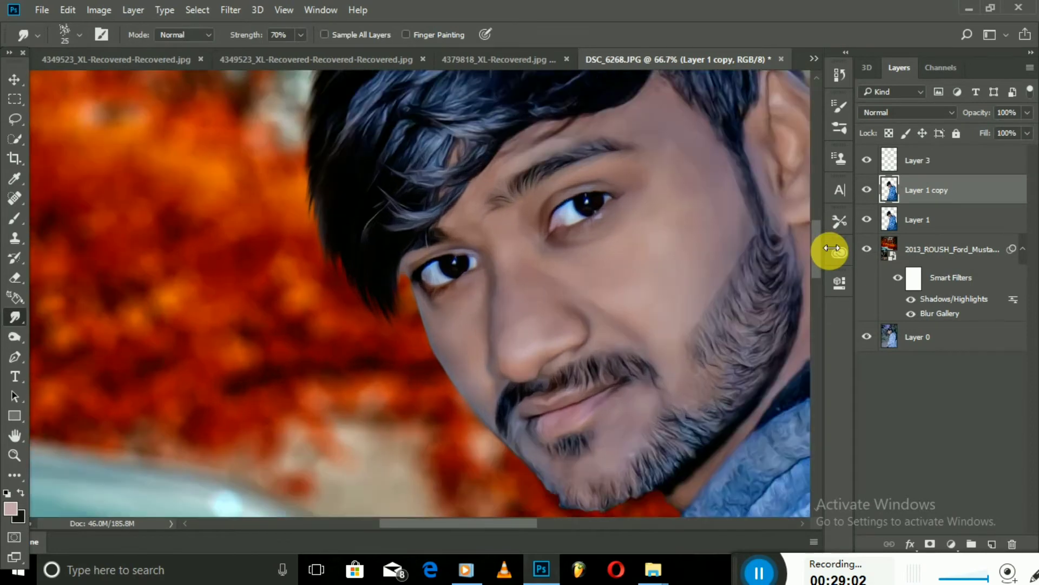
key(ctrl+plus)
click(15, 277)
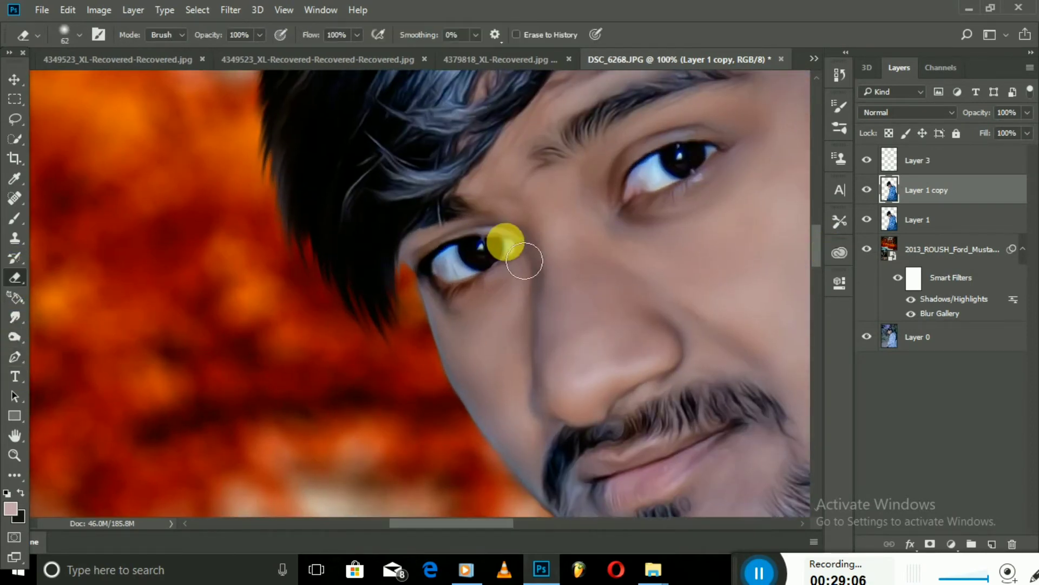
right_click(512, 241)
click(478, 258)
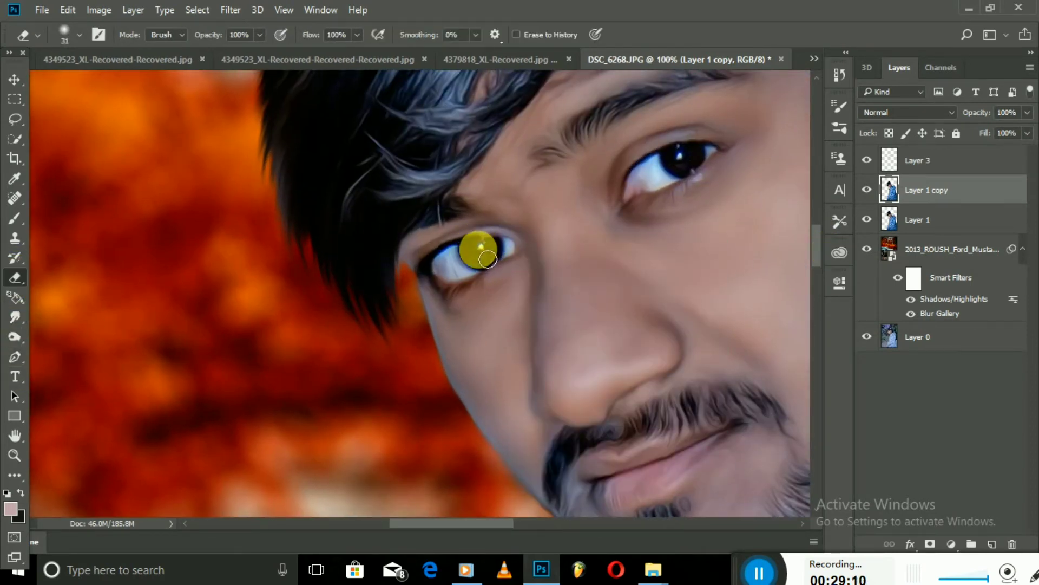
Step: Erase around both eyes on Layer 1 copy, then zoom back out to the whole face
mouse_move(502, 282)
mouse_down()
mouse_move(497, 249)
mouse_move(471, 246)
mouse_move(452, 267)
mouse_move(499, 243)
mouse_up()
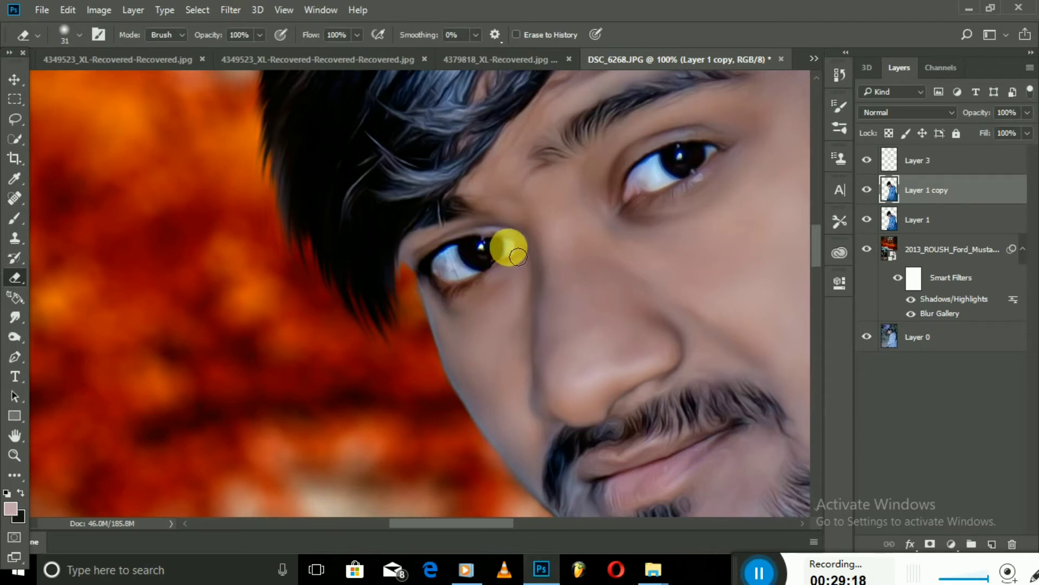
mouse_move(671, 163)
mouse_down()
mouse_move(653, 200)
mouse_move(684, 162)
mouse_move(619, 178)
mouse_up()
key(ctrl+minus)
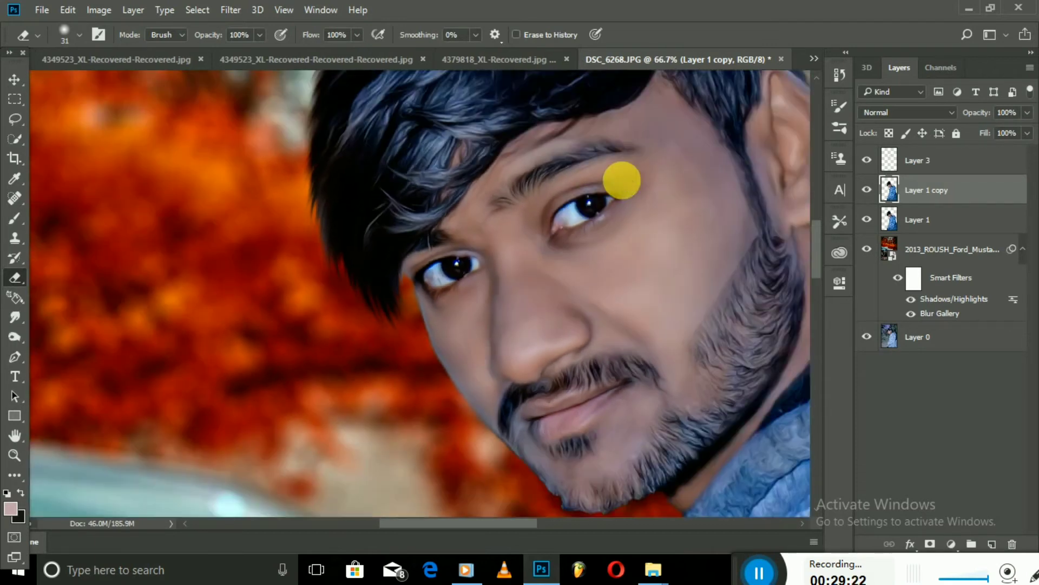
scroll(821, 236, down, 2)
scroll(824, 248, down, 1)
scroll(817, 274, down, 1)
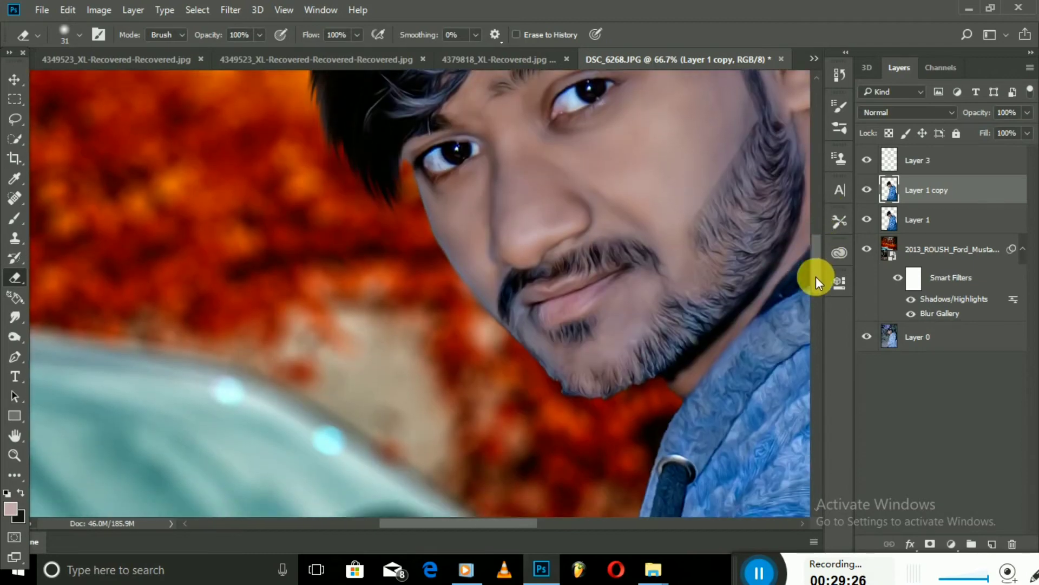
scroll(818, 274, down, 1)
scroll(650, 410, up, 2)
scroll(650, 410, down, 1)
scroll(649, 410, up, 2)
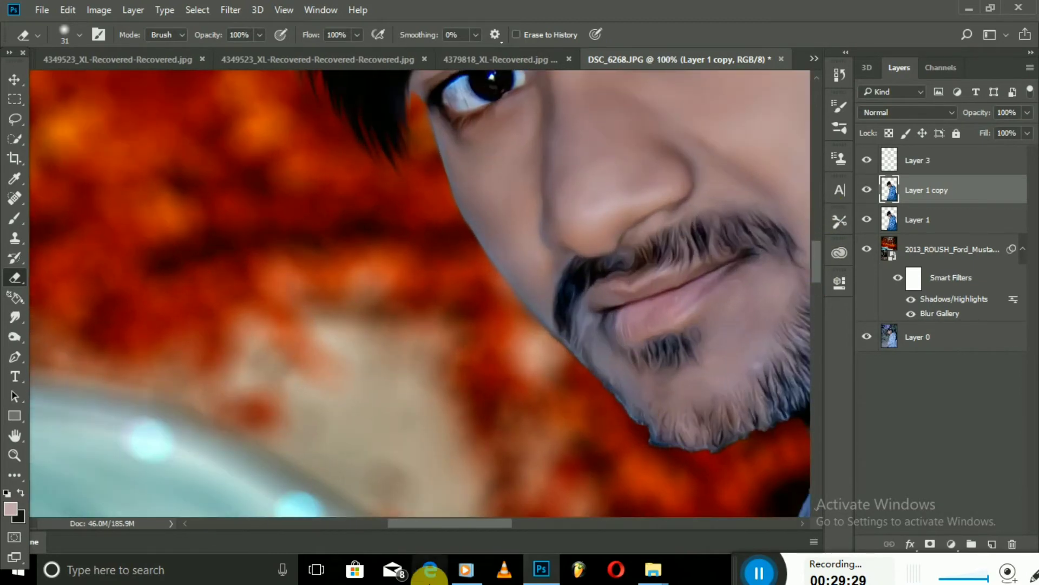
drag(461, 523, 498, 523)
Step: Hide Layer 1 and erase the background fringe along the chin edge of Layer 1 copy
click(915, 220)
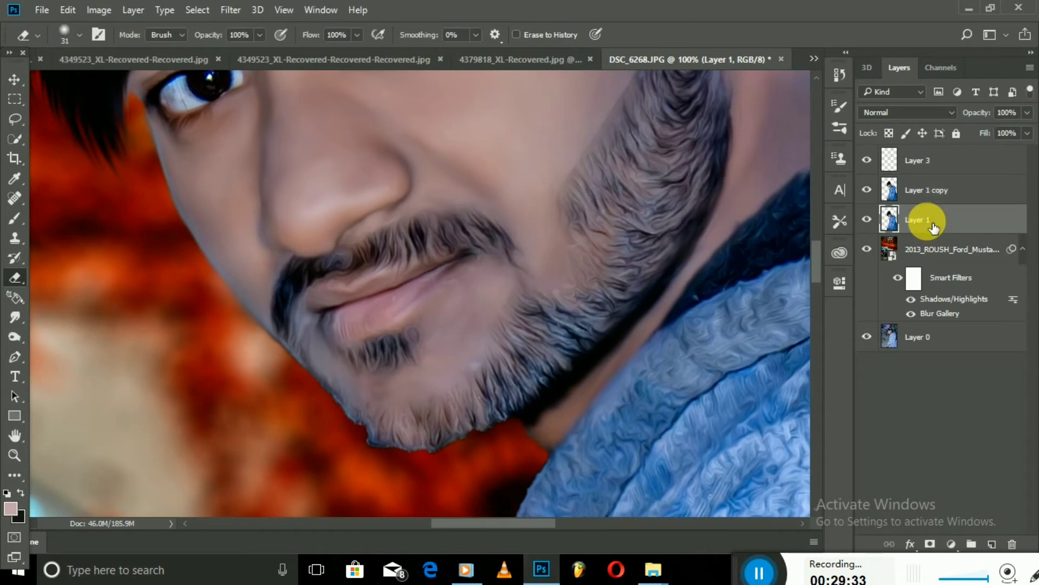
click(871, 219)
click(352, 429)
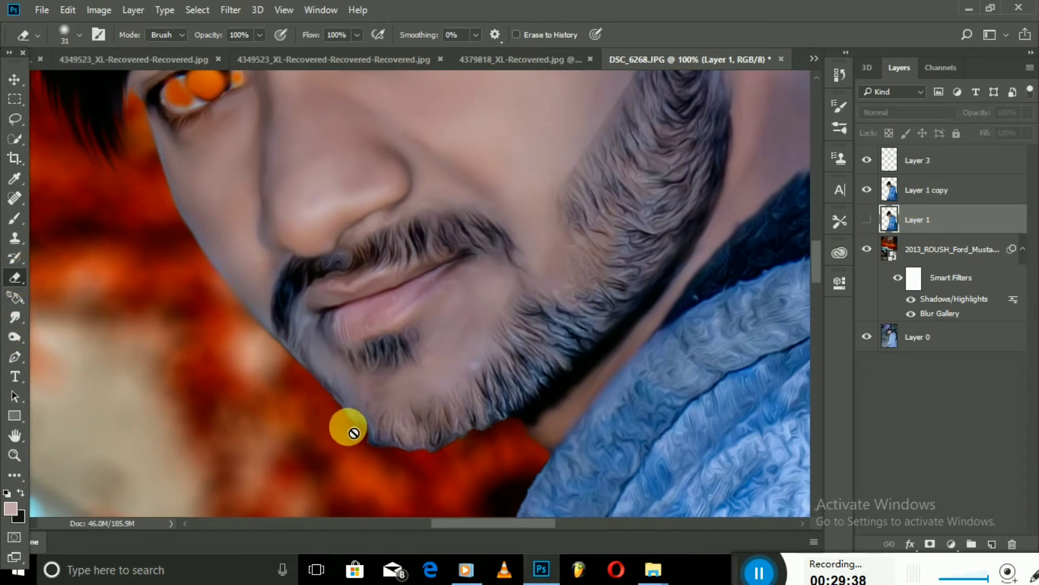
click(517, 226)
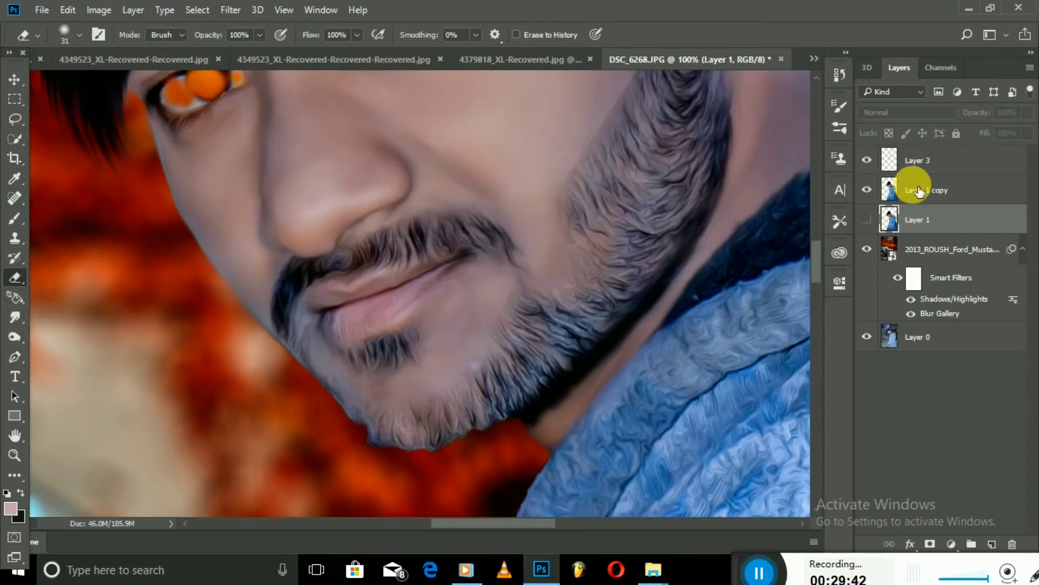
click(920, 189)
right_click(287, 433)
scroll(420, 397, down, 4)
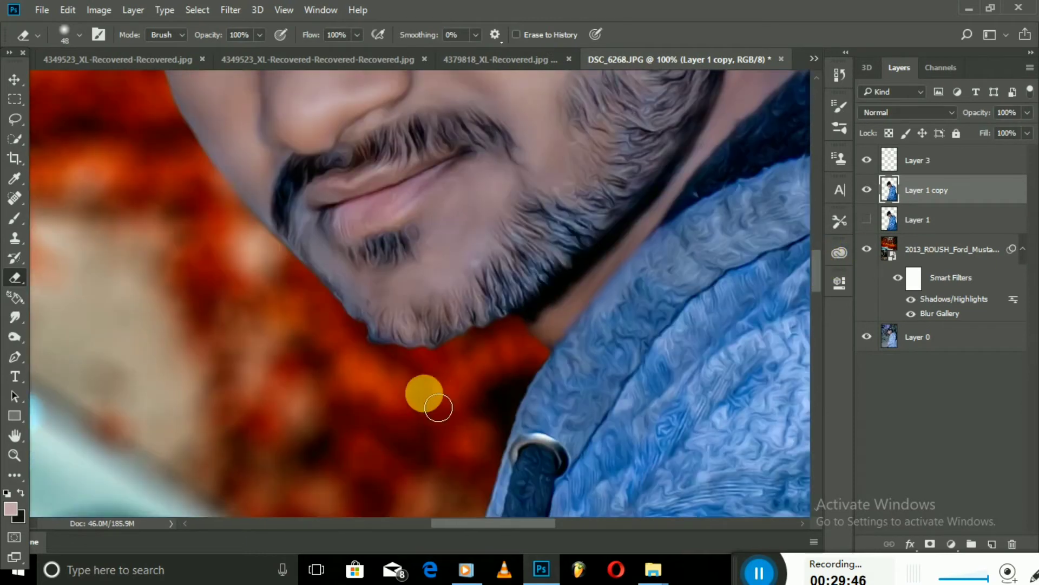
mouse_move(398, 367)
mouse_down()
mouse_move(495, 359)
mouse_move(363, 365)
mouse_move(380, 369)
mouse_up()
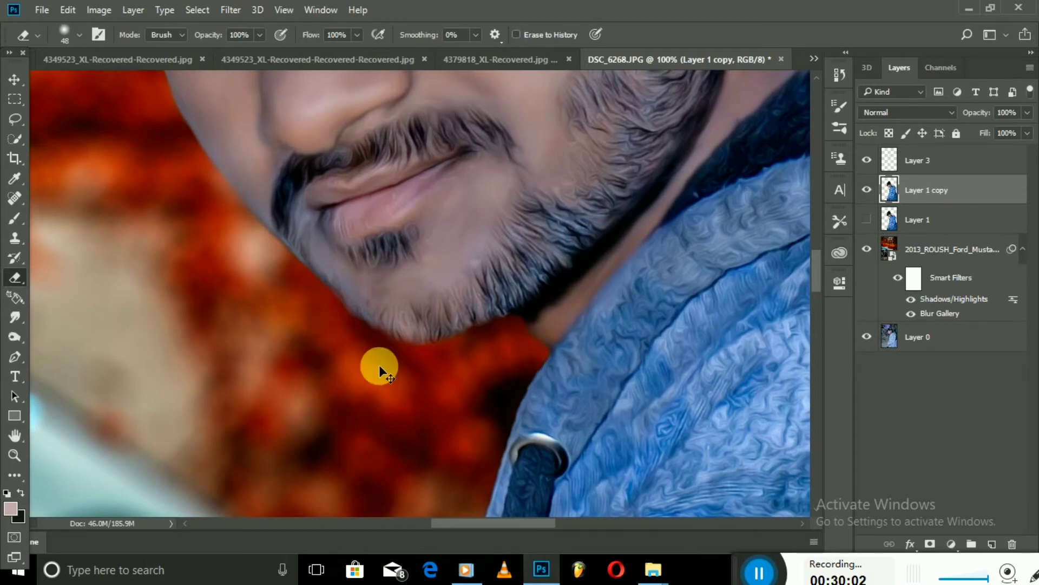
Step: Toggle Layer 1's visibility to compare the eyes, leaving Layer 1 selected
key(ctrl+minus)
drag(821, 279, 818, 264)
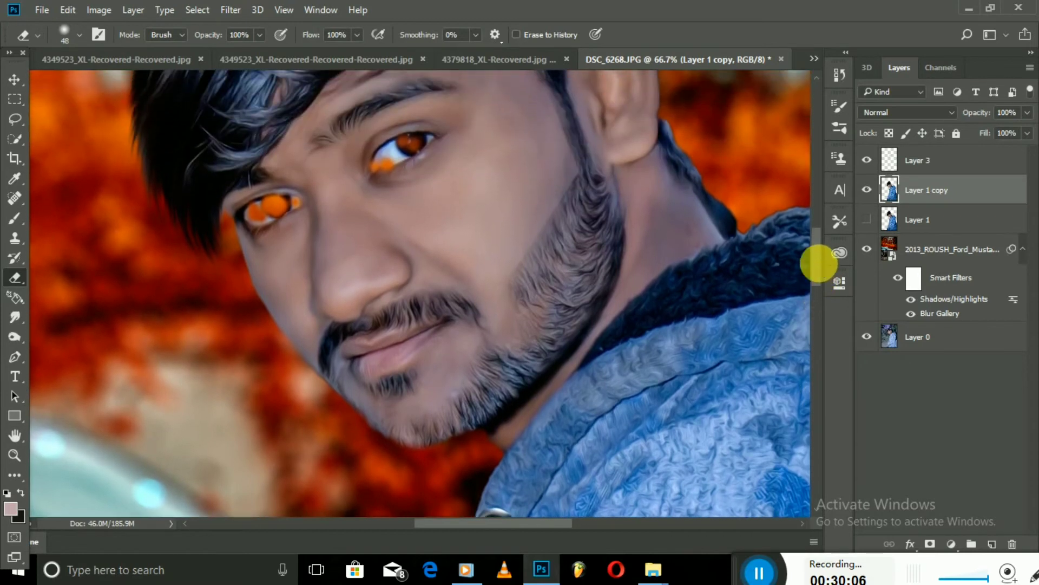
click(867, 219)
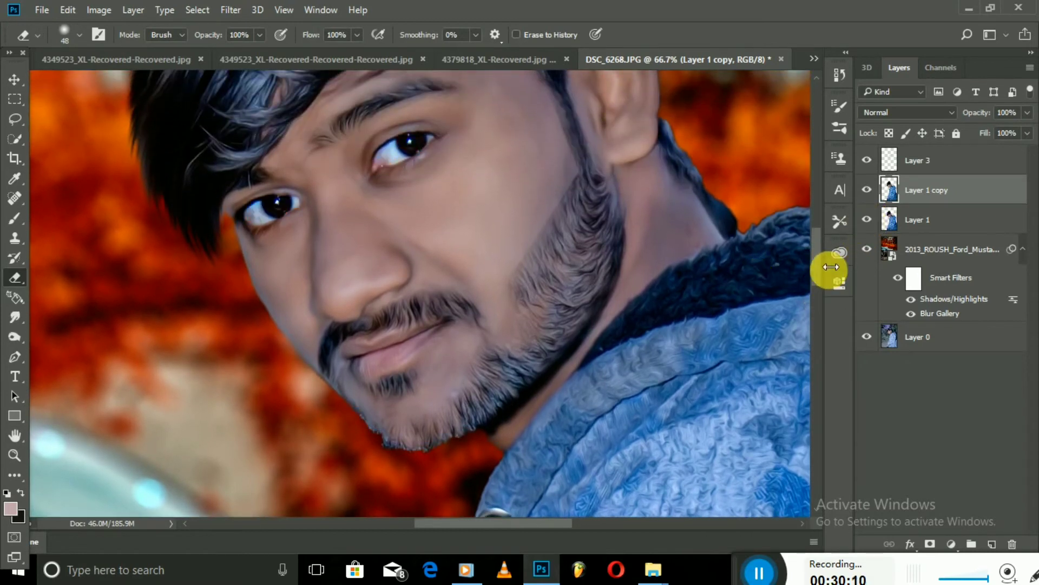
click(870, 220)
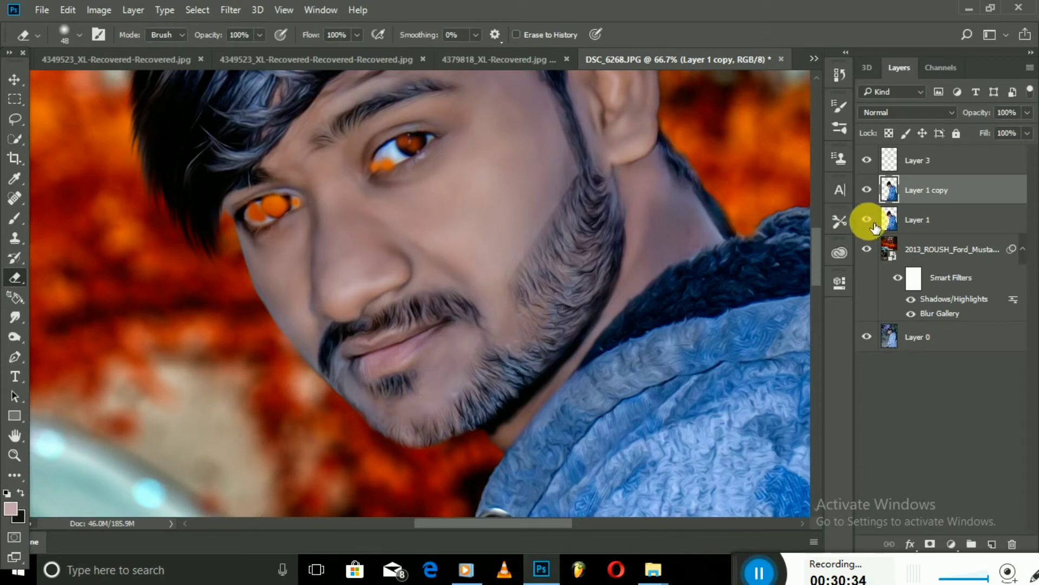
click(866, 189)
click(910, 220)
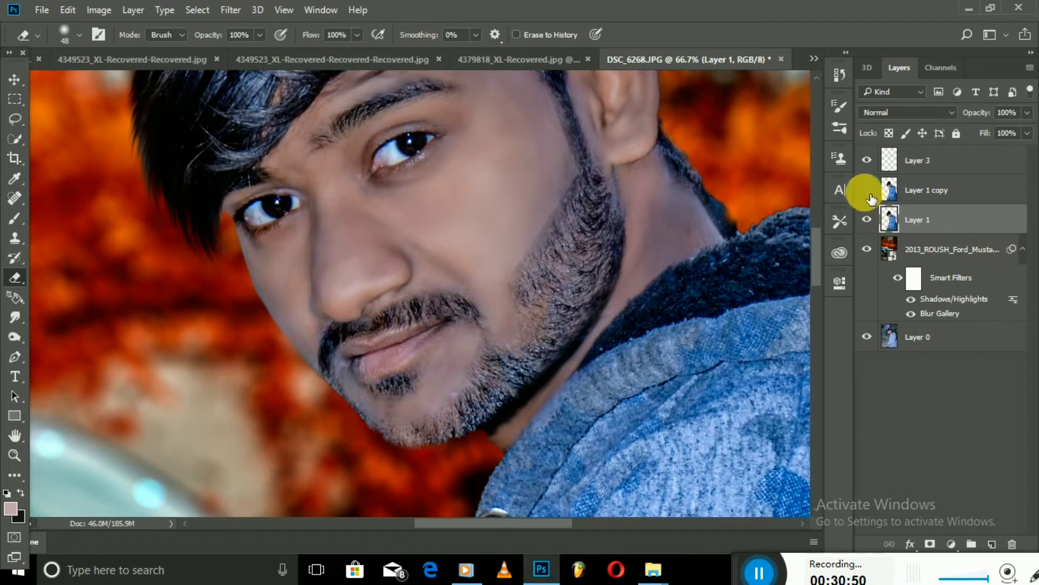
Step: Zoom in on the face and hoodie and merge Layer 1 into Layer 1 copy
key(ctrl+minus)
key(ctrl+minus)
key(ctrl+minus)
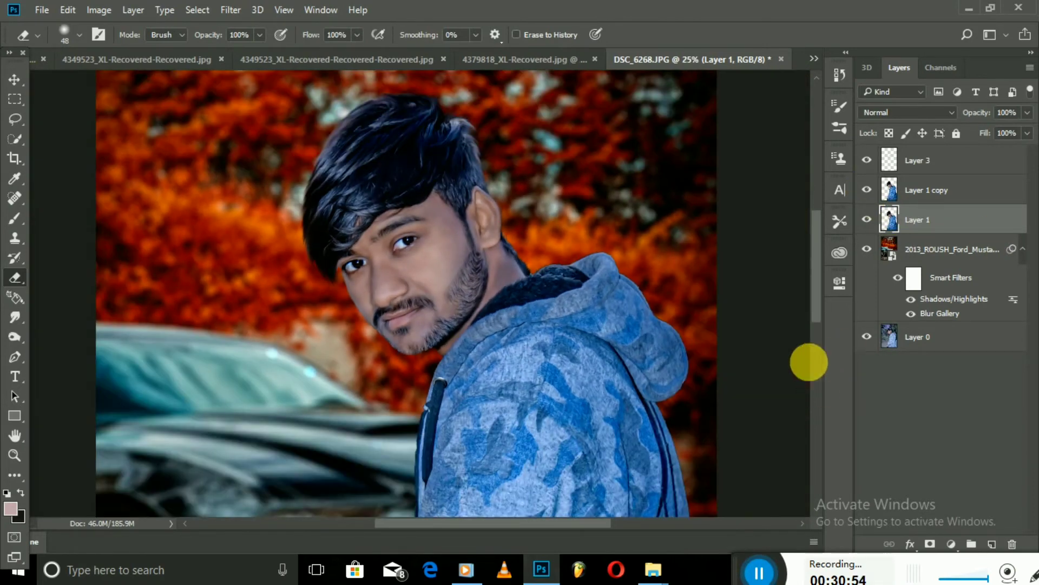
scroll(809, 362, down, 5)
key(ctrl+minus)
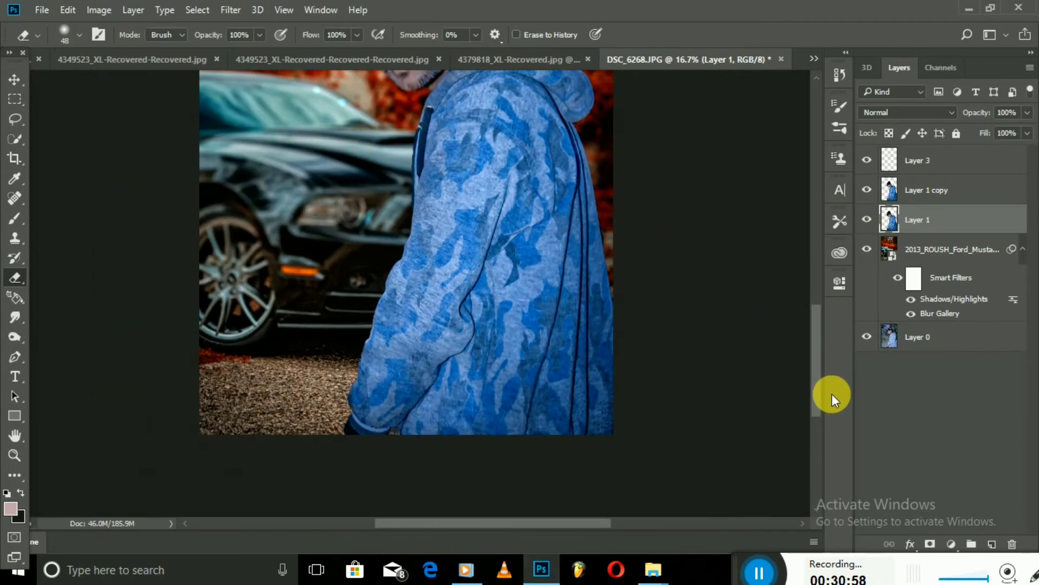
key(ctrl+minus)
key(ctrl+minus)
key(ctrl+plus)
key(ctrl+minus)
key(ctrl+plus)
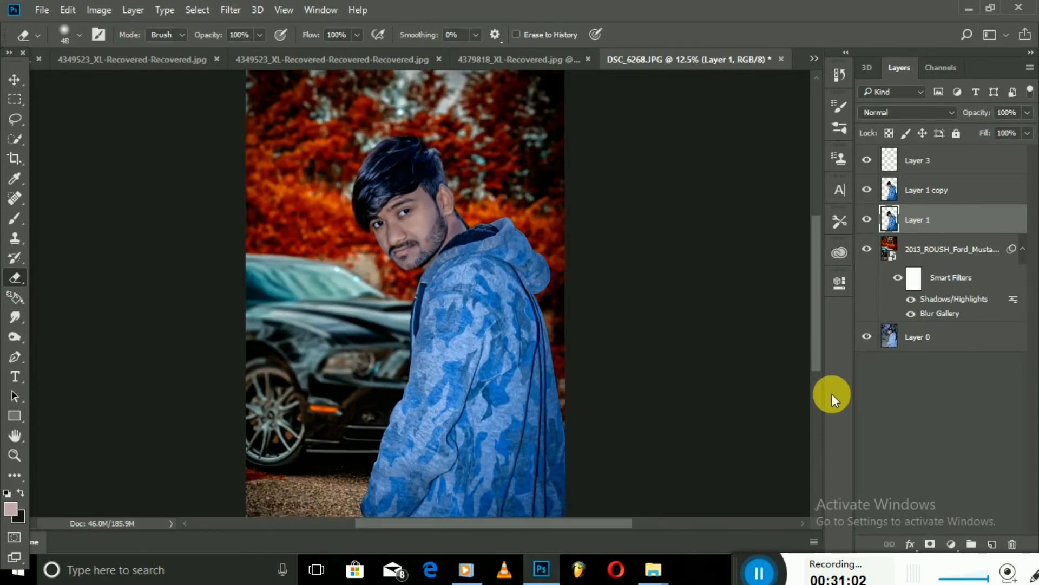
key(ctrl+plus)
key(ctrl+plus)
key(ctrl+plus)
key(ctrl+minus)
key(ctrl+minus)
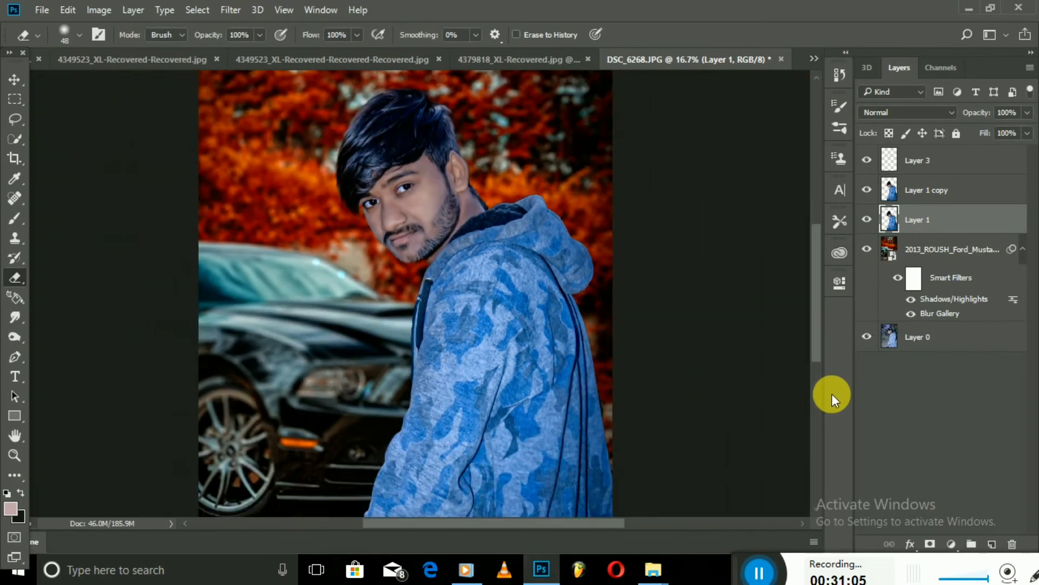
key(ctrl+plus)
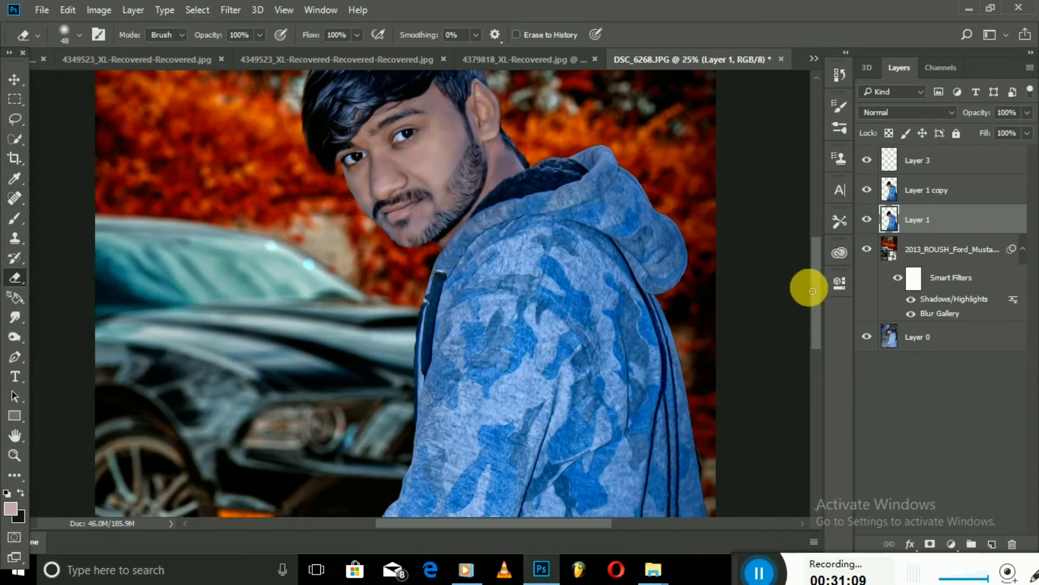
key(ctrl+plus)
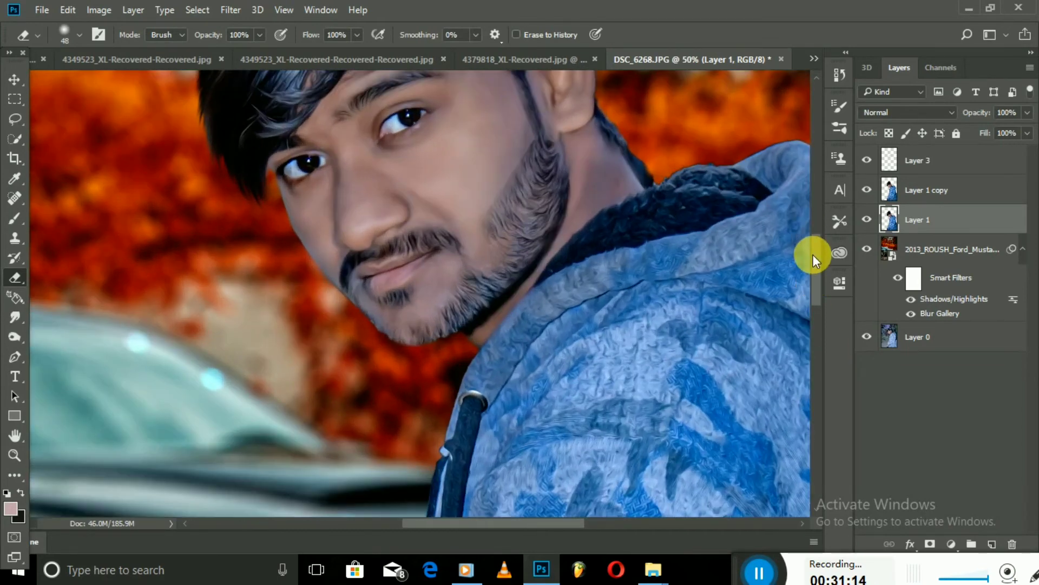
key(ctrl+plus)
drag(483, 528, 558, 526)
click(937, 201)
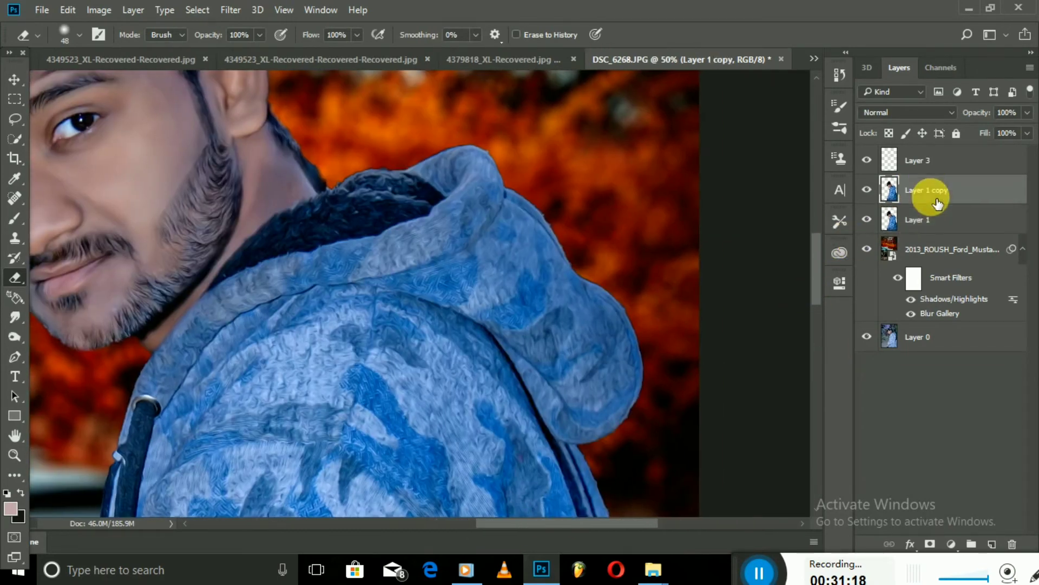
ctrl+click(926, 220)
right_click(926, 221)
click(639, 515)
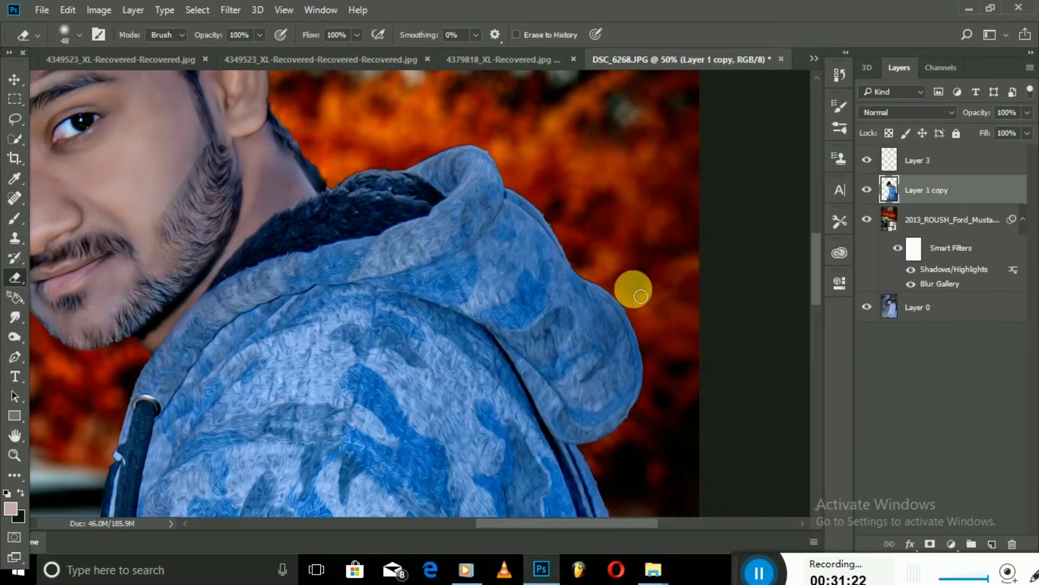
Step: Erase the background fringe along the hood's collar edge
key(ctrl+plus)
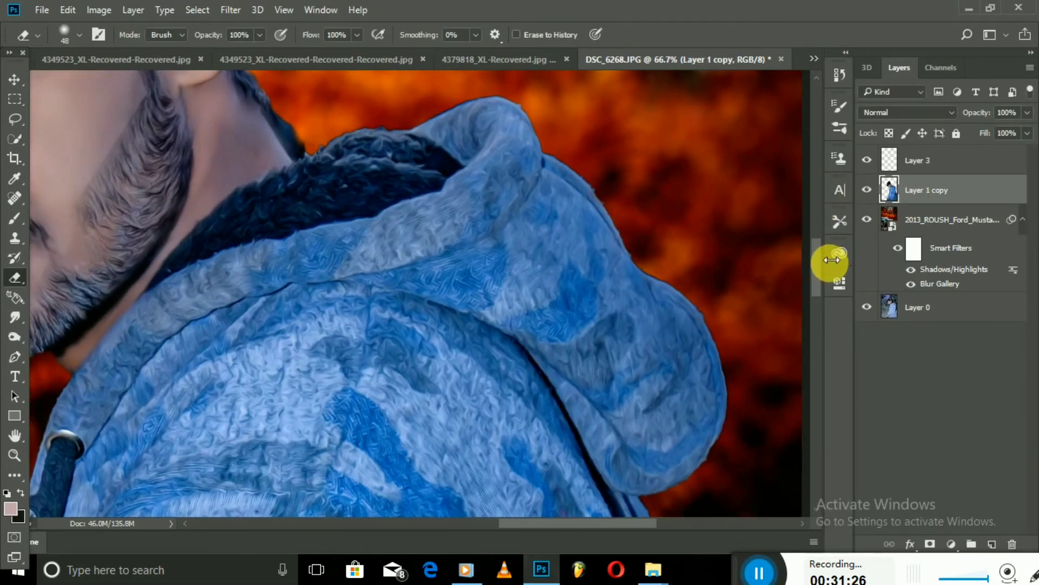
drag(817, 260, 818, 243)
mouse_move(344, 276)
mouse_down()
mouse_move(452, 239)
mouse_move(553, 232)
mouse_move(579, 252)
mouse_move(683, 400)
mouse_up()
right_click(404, 242)
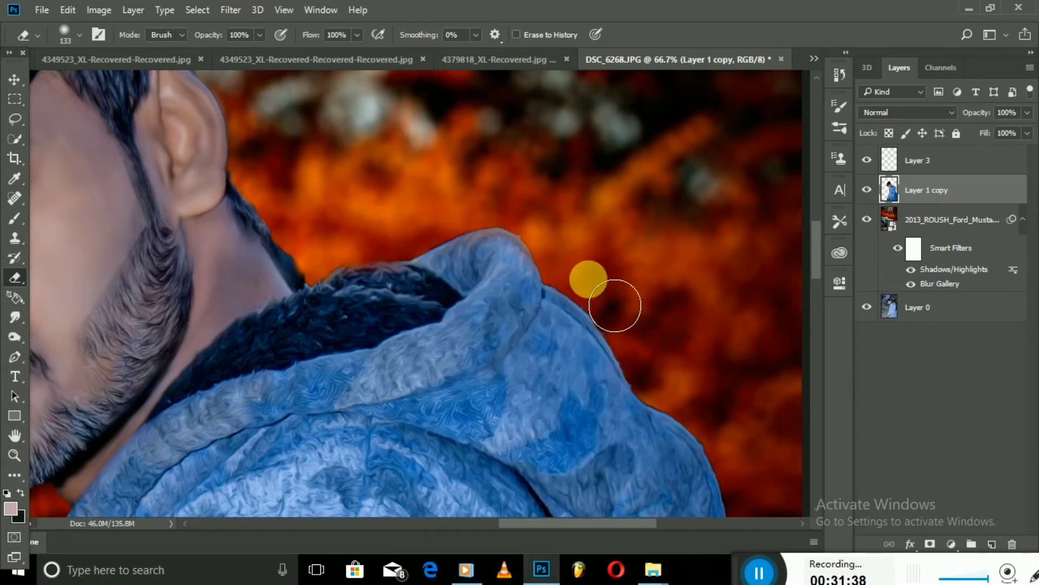
key(ctrl+minus)
key(ctrl+minus)
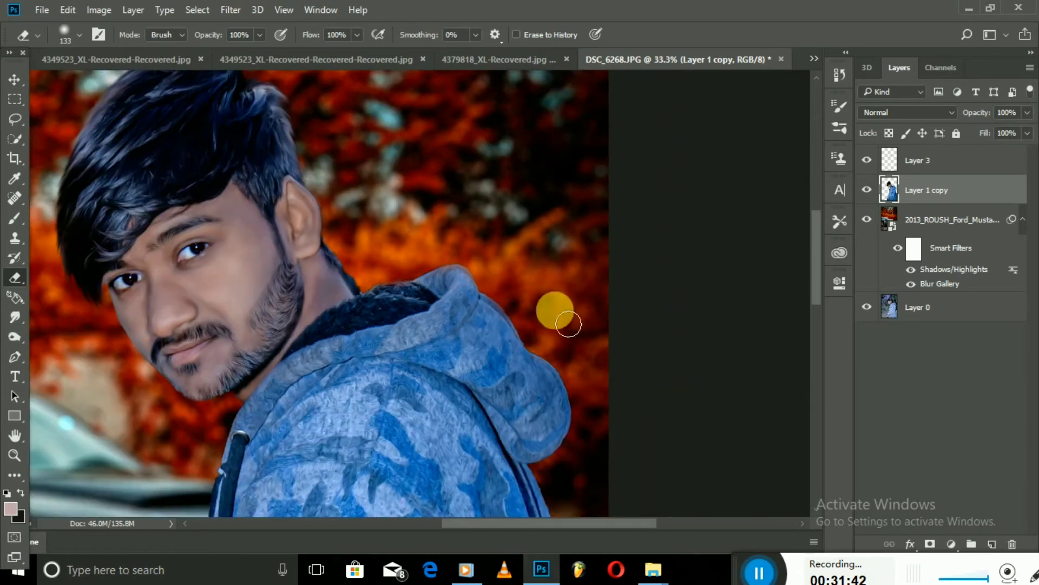
drag(483, 523, 461, 523)
Step: Smudge the neck and collar edge so it blends into the background
key(ctrl+plus)
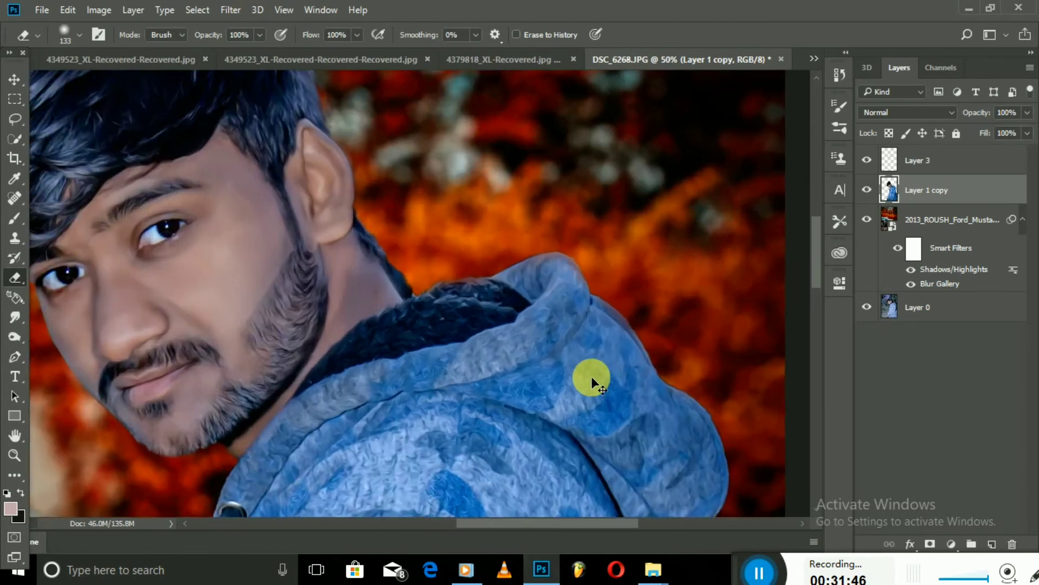
key(ctrl+plus)
click(15, 317)
mouse_move(408, 223)
mouse_down()
mouse_move(362, 209)
mouse_move(370, 222)
mouse_up()
mouse_move(394, 255)
mouse_down()
mouse_move(357, 210)
mouse_move(413, 291)
mouse_up()
key(ctrl+minus)
key(ctrl+minus)
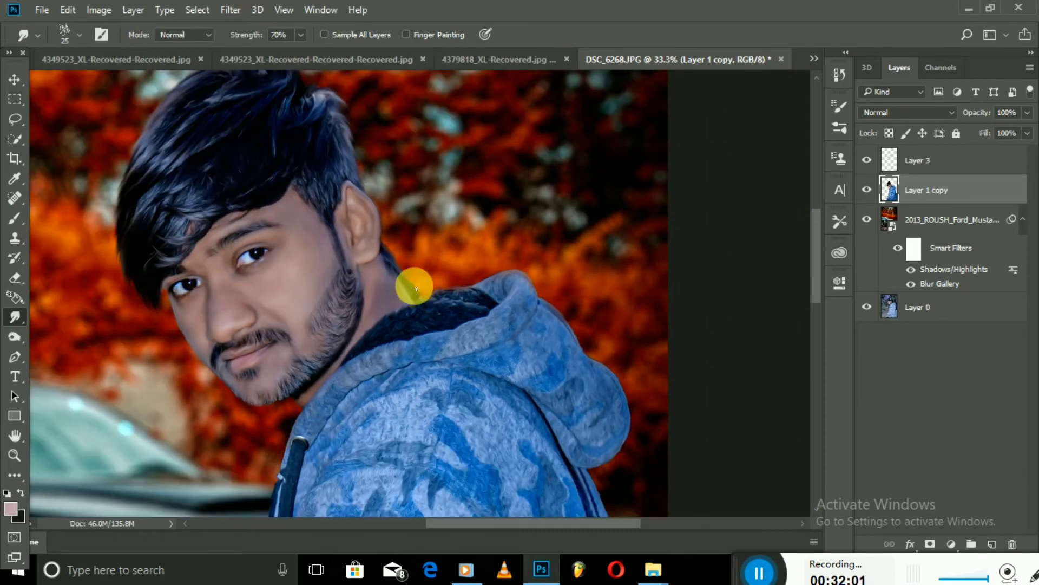
scroll(443, 298, up, 2)
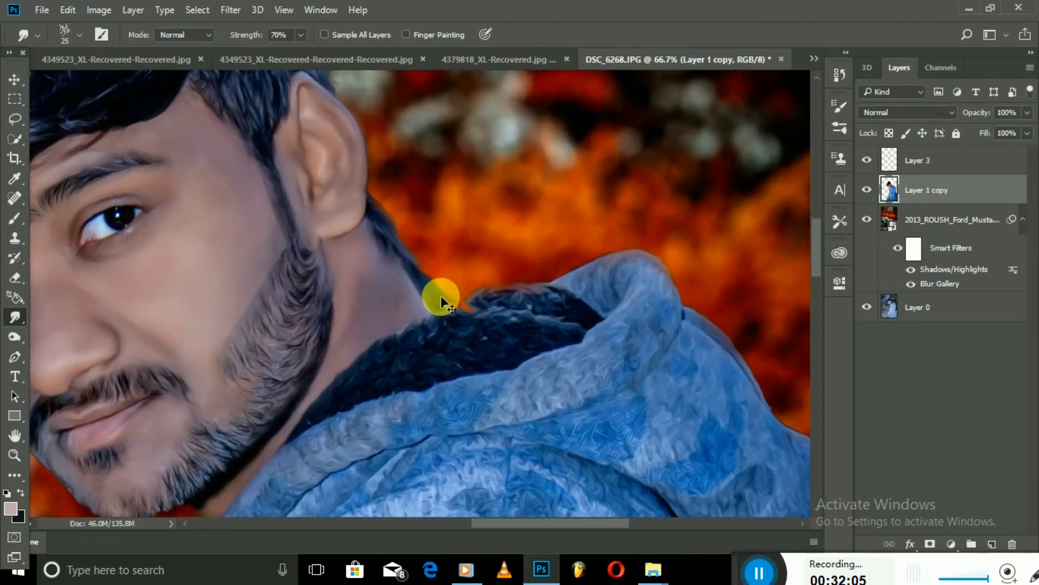
mouse_move(446, 302)
mouse_down()
mouse_move(452, 289)
mouse_move(455, 300)
mouse_up()
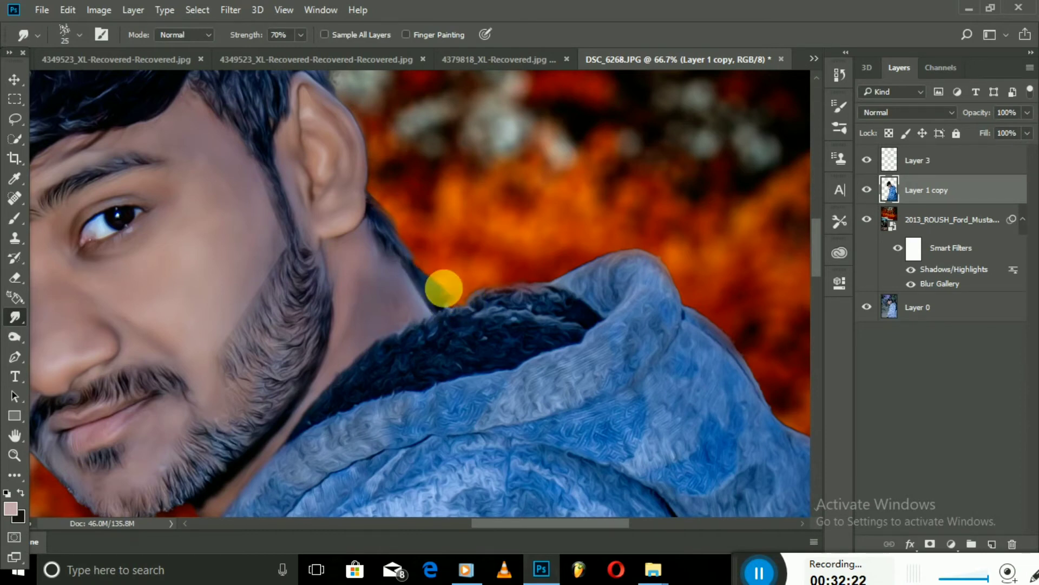
drag(449, 295, 442, 291)
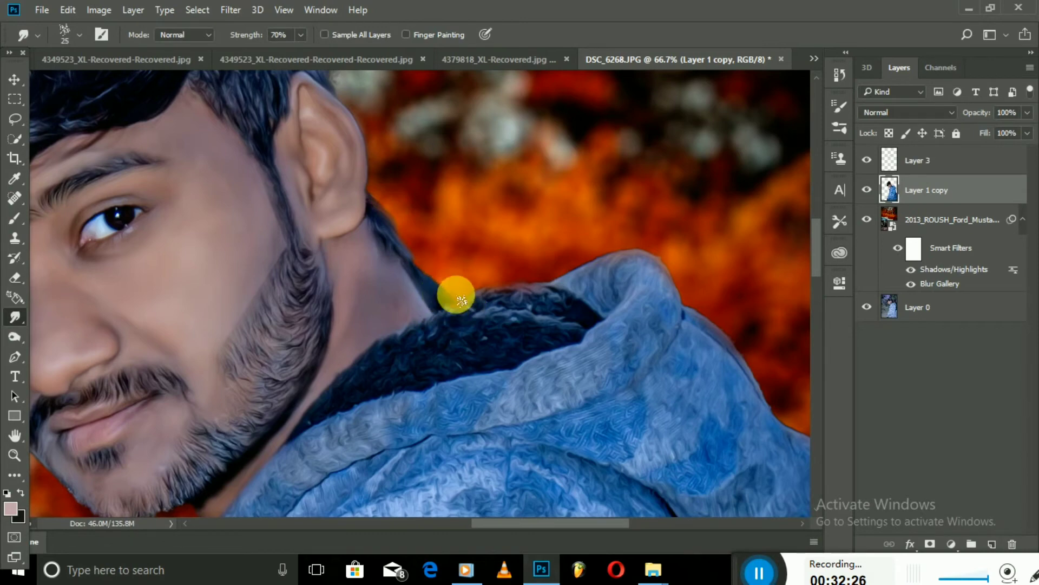
scroll(430, 276, down, 3)
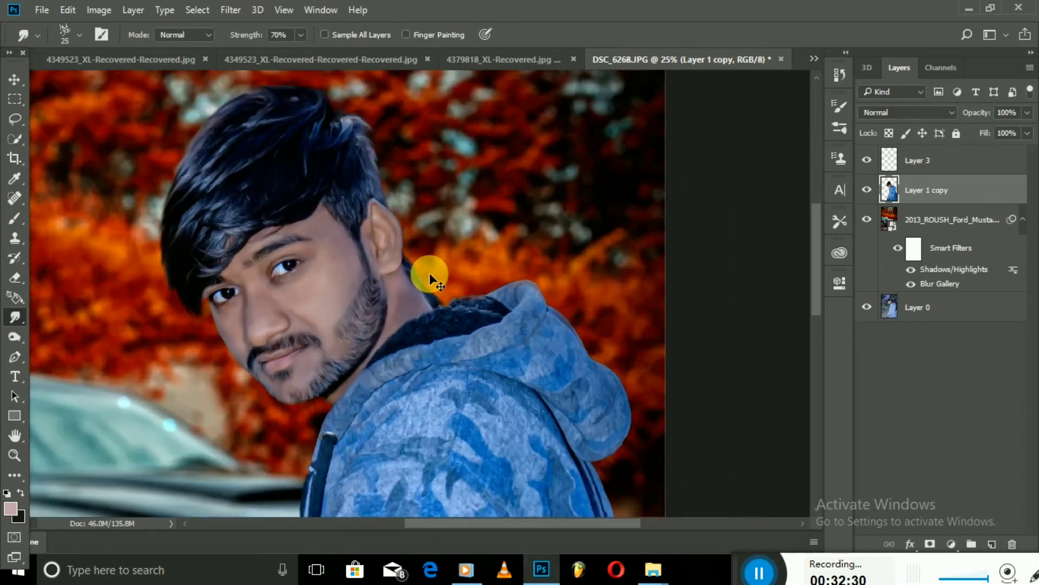
scroll(429, 274, up, 2)
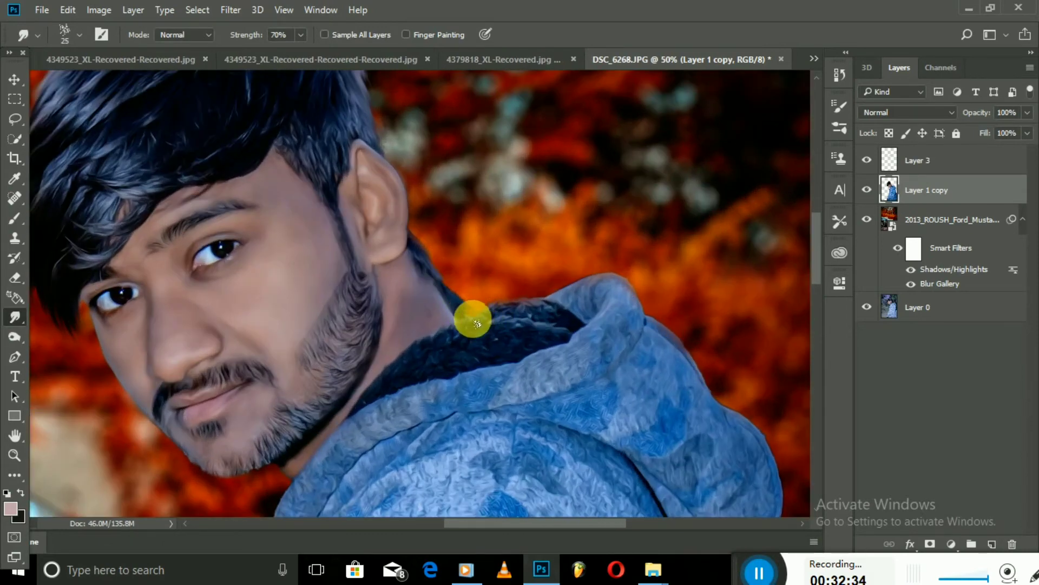
mouse_move(477, 324)
mouse_down()
mouse_move(422, 249)
mouse_move(453, 298)
mouse_up()
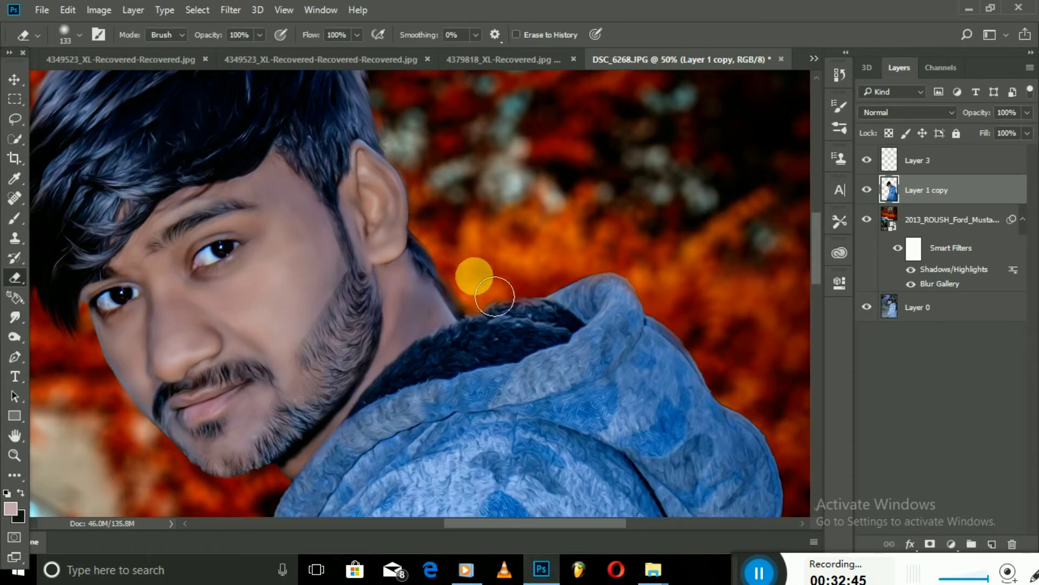
Step: Set the brush size to 67 px
right_click(497, 268)
text(67)
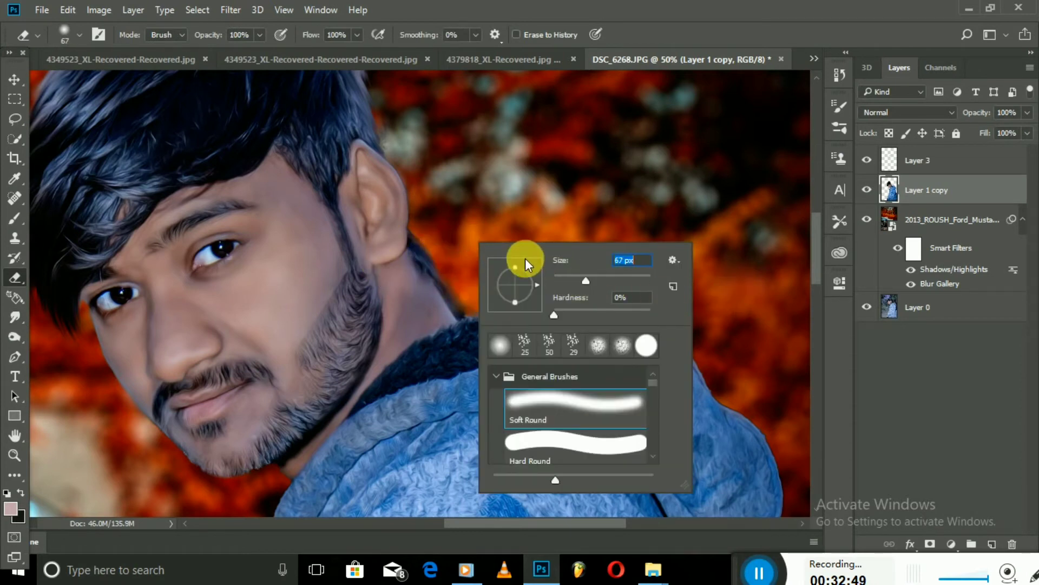
key(Return)
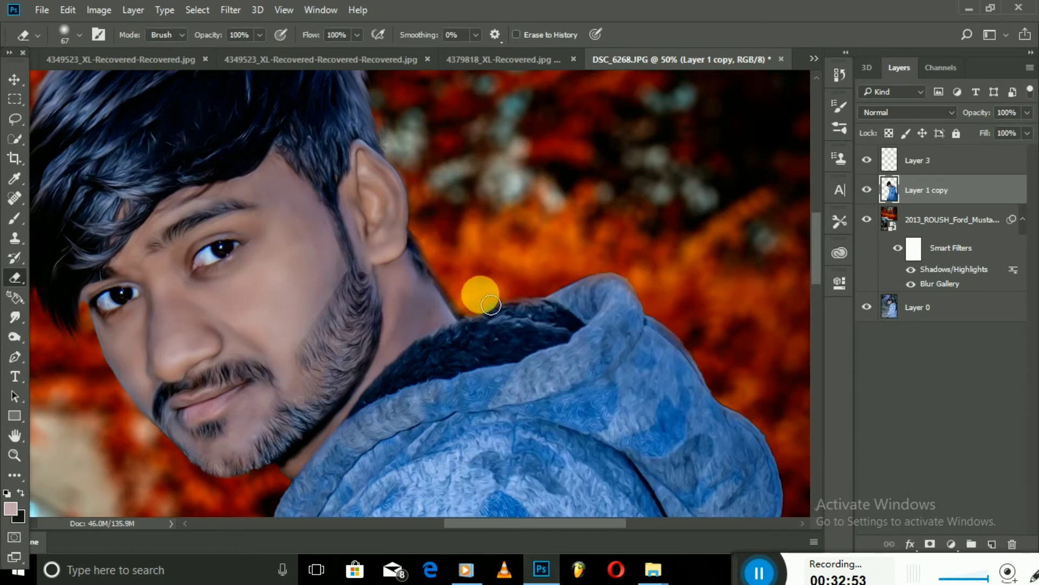
scroll(480, 293, down, 1)
scroll(480, 294, down, 1)
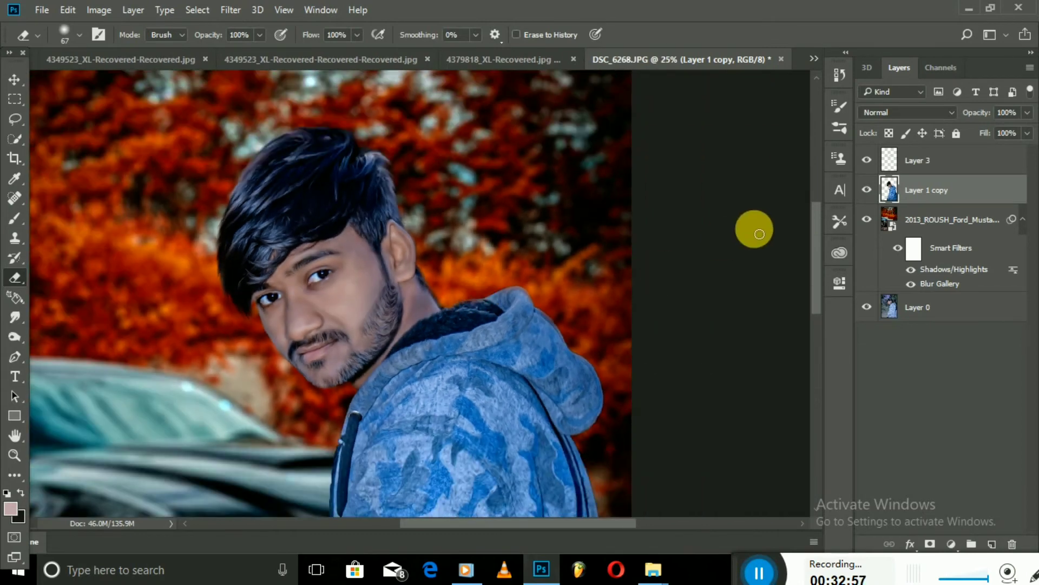
scroll(755, 229, down, 1)
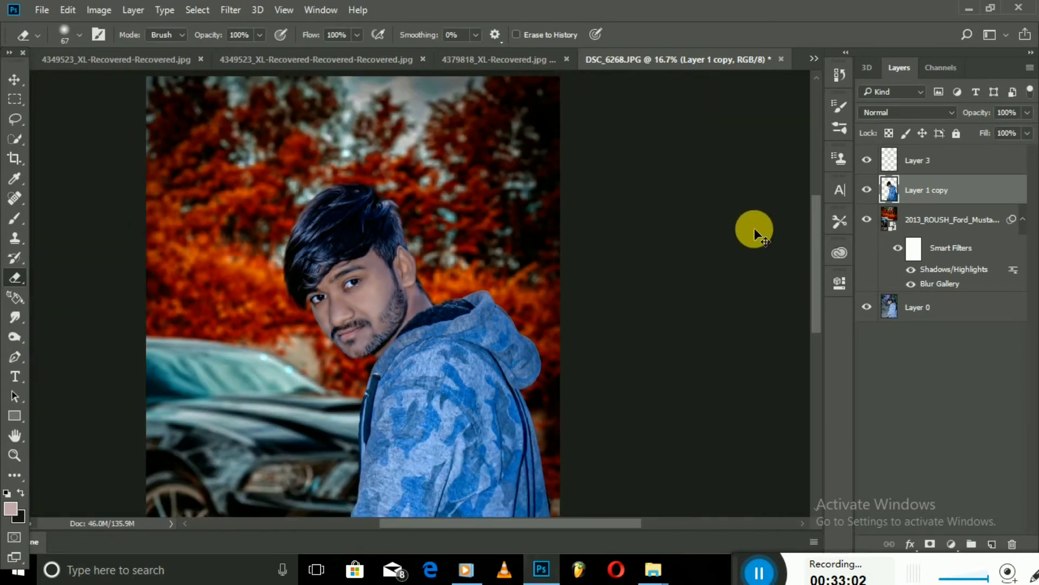
scroll(754, 228, down, 1)
scroll(823, 329, up, 1)
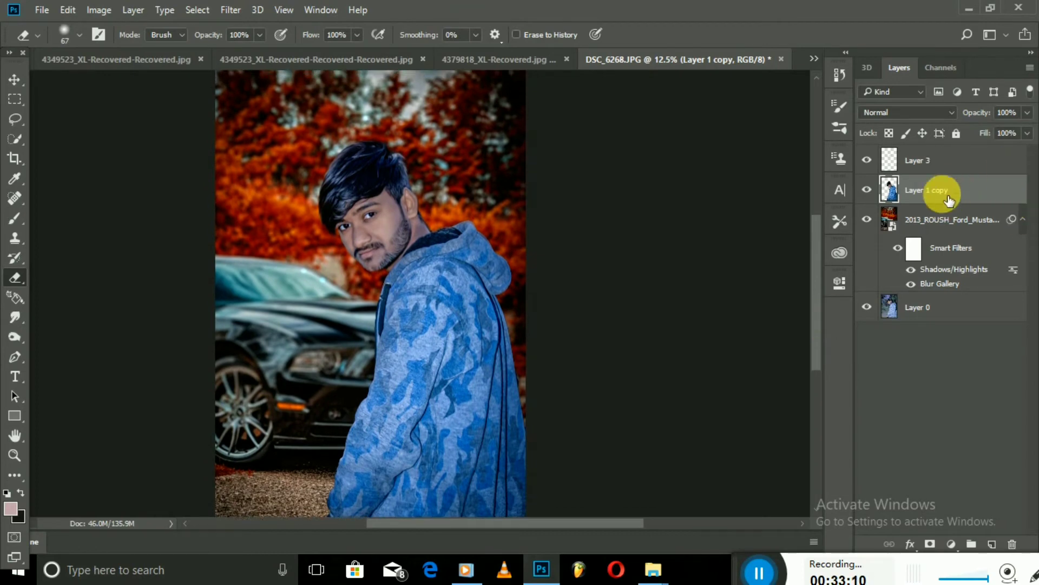
Step: Open the Camera Raw Filter on Layer 1 copy and zoom the preview onto the man
click(927, 304)
click(923, 192)
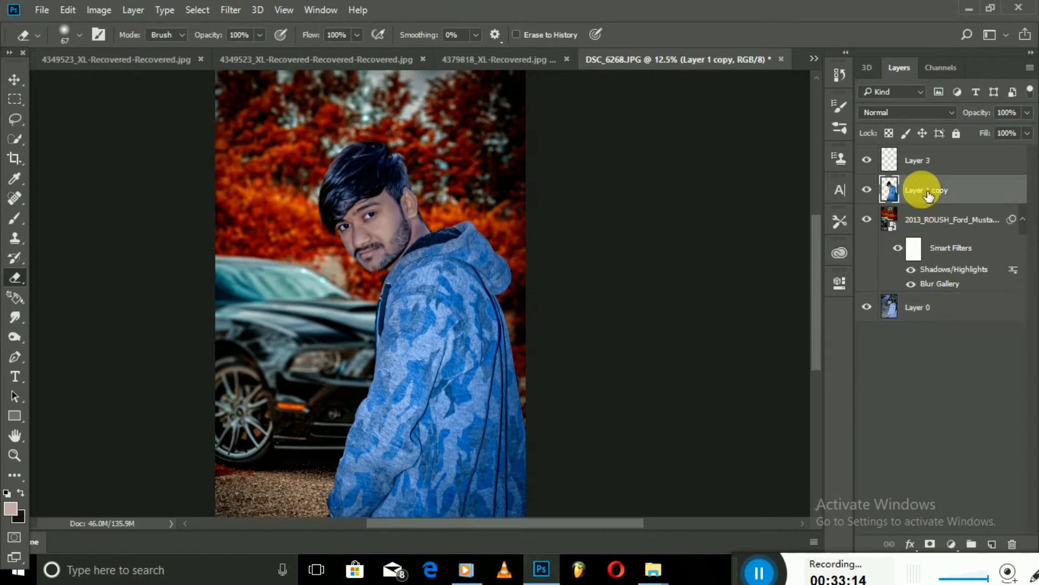
click(231, 10)
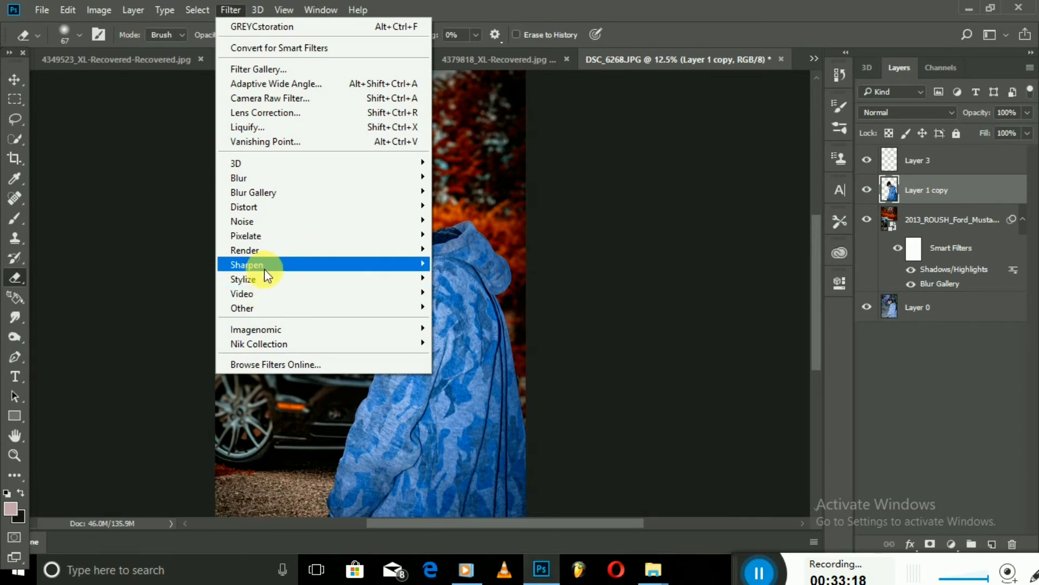
click(267, 97)
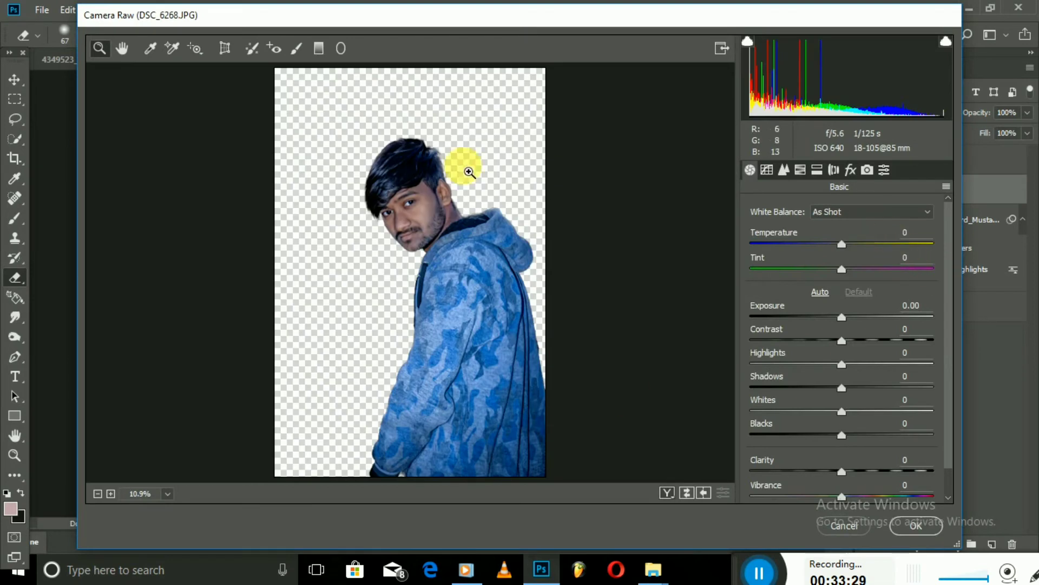
drag(336, 126, 552, 333)
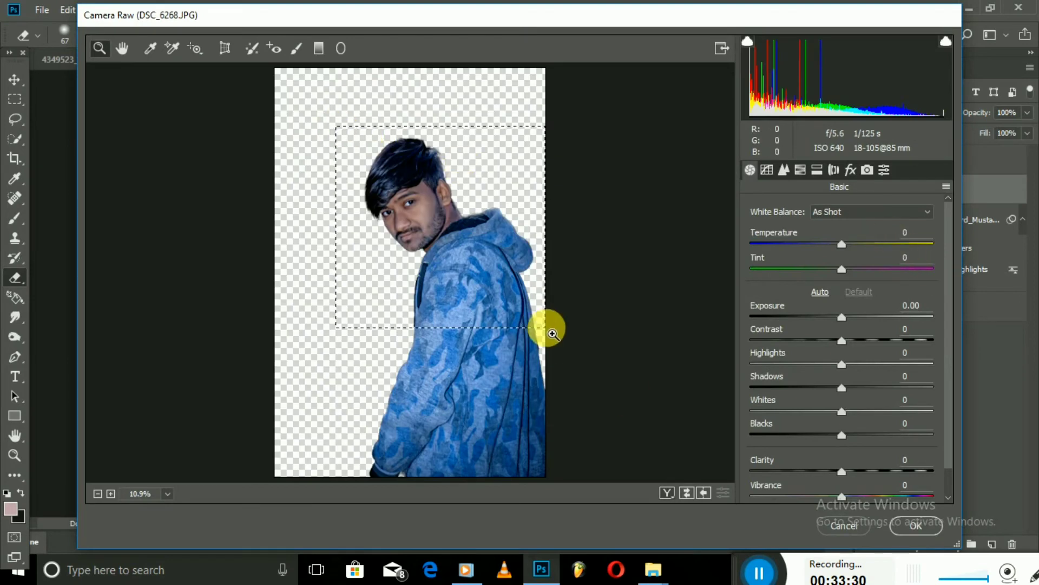
Step: Apply Dehaze +6 and Vibrance -19 in Camera Raw
click(833, 169)
click(800, 169)
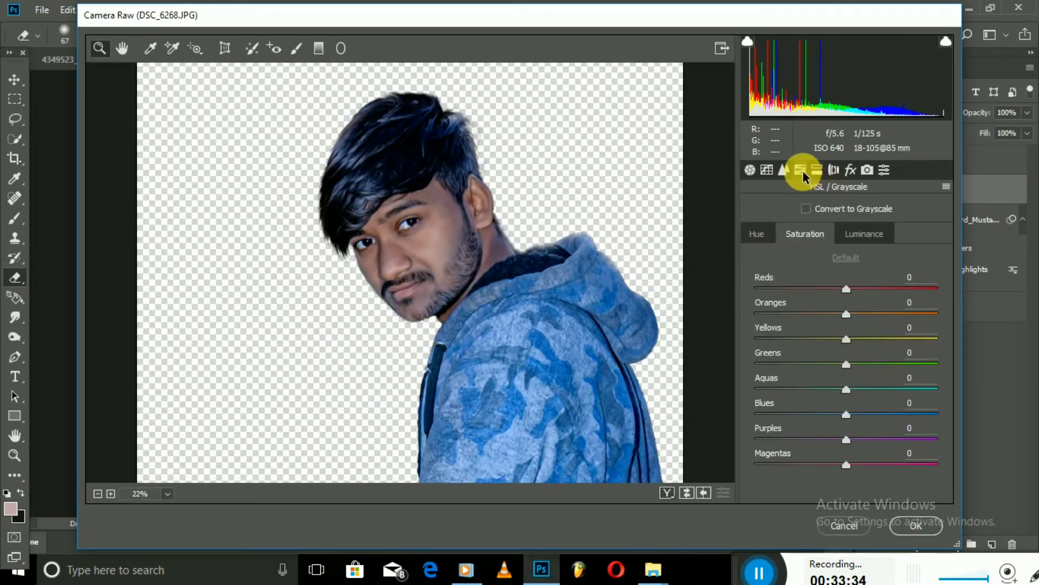
click(851, 170)
mouse_move(843, 237)
mouse_down()
mouse_move(854, 241)
mouse_move(847, 234)
mouse_up()
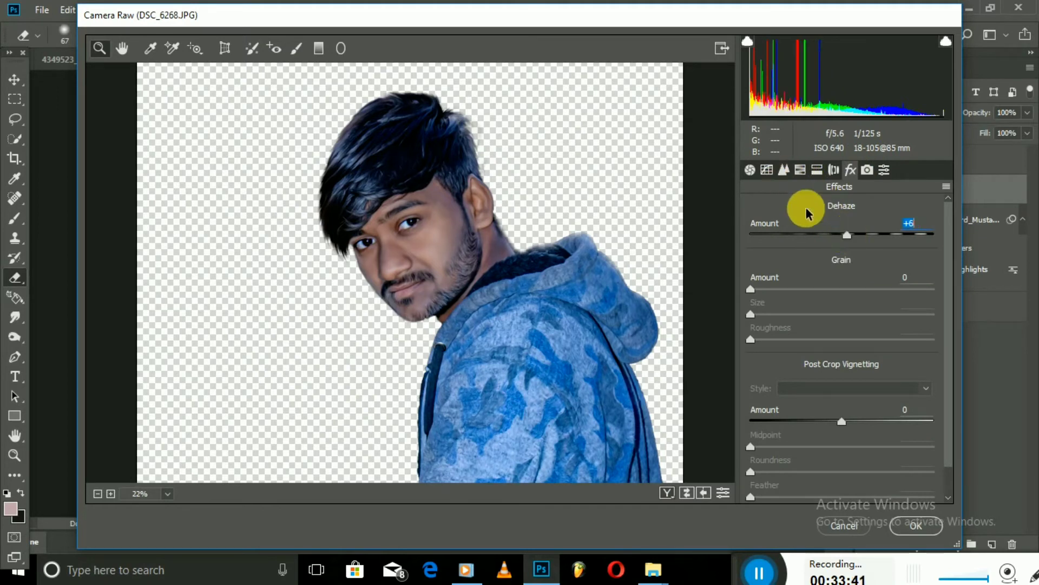
click(751, 170)
drag(842, 495, 827, 499)
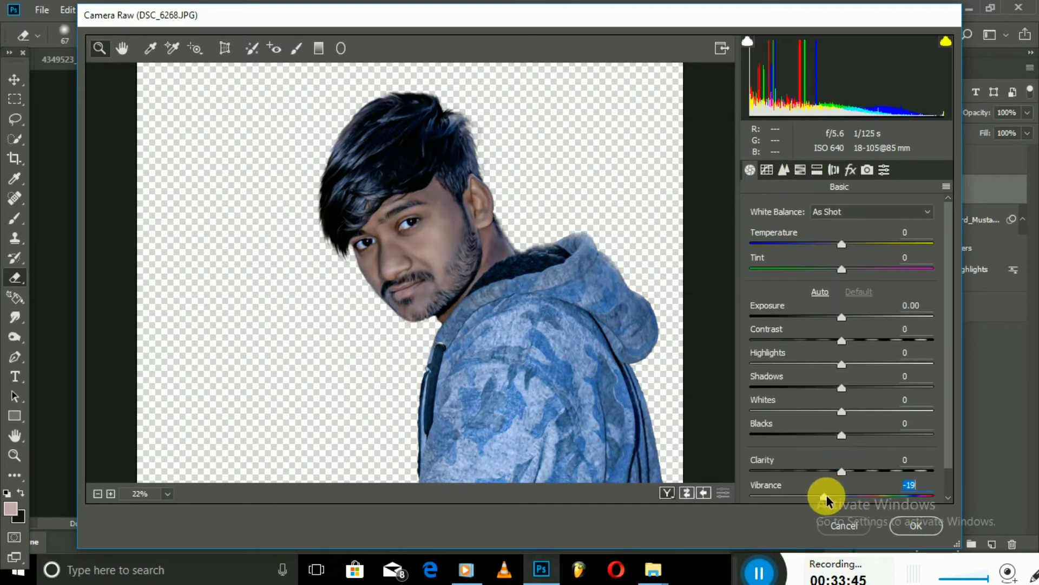
click(925, 526)
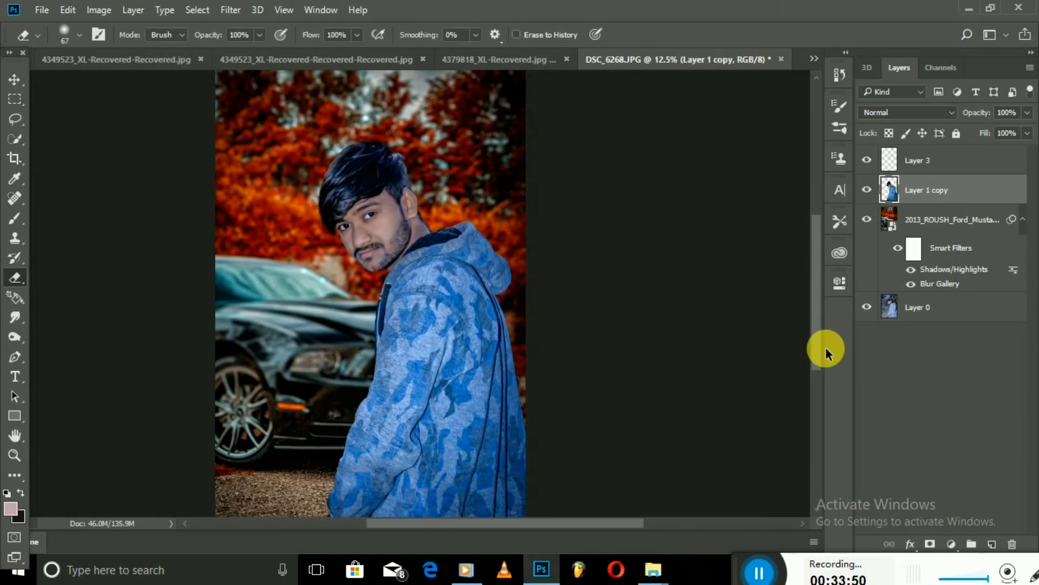
Step: Flatten the image into a single layer
click(923, 305)
right_click(923, 304)
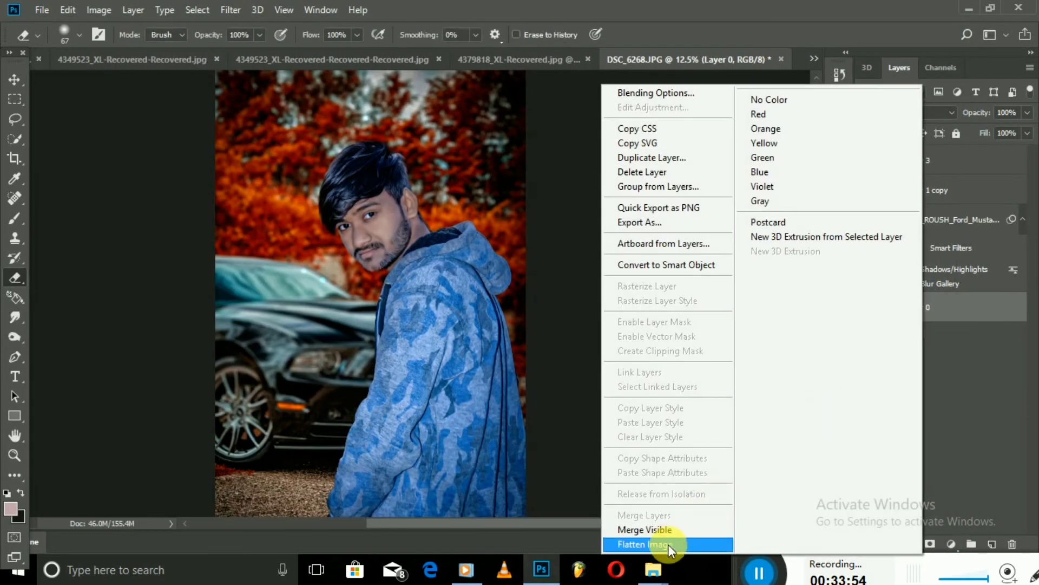
click(668, 544)
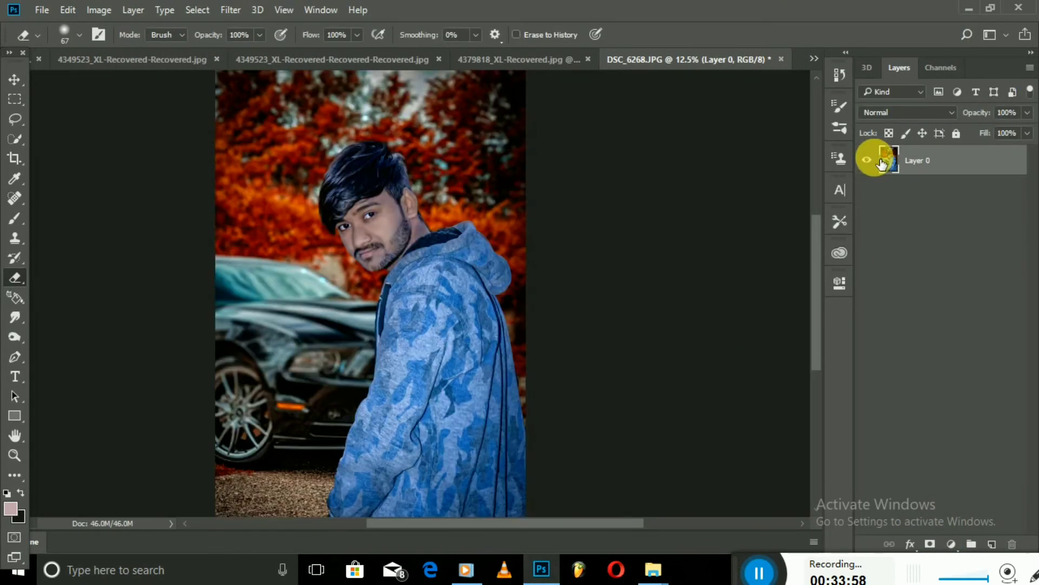
Step: Launch Color Efex Pro 4 from the Nik Collection filters
click(231, 9)
mouse_move(465, 570)
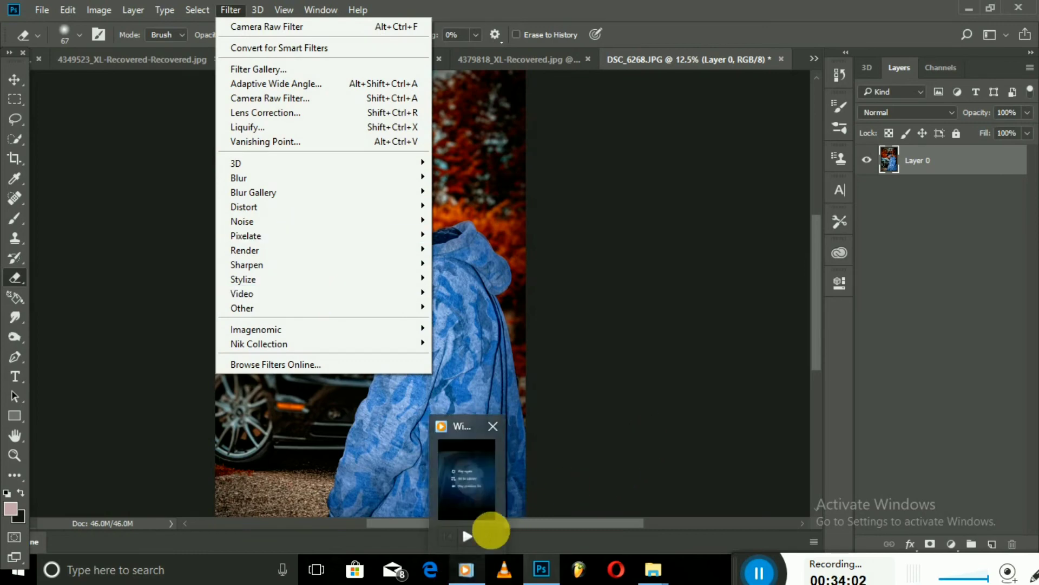
key(Escape)
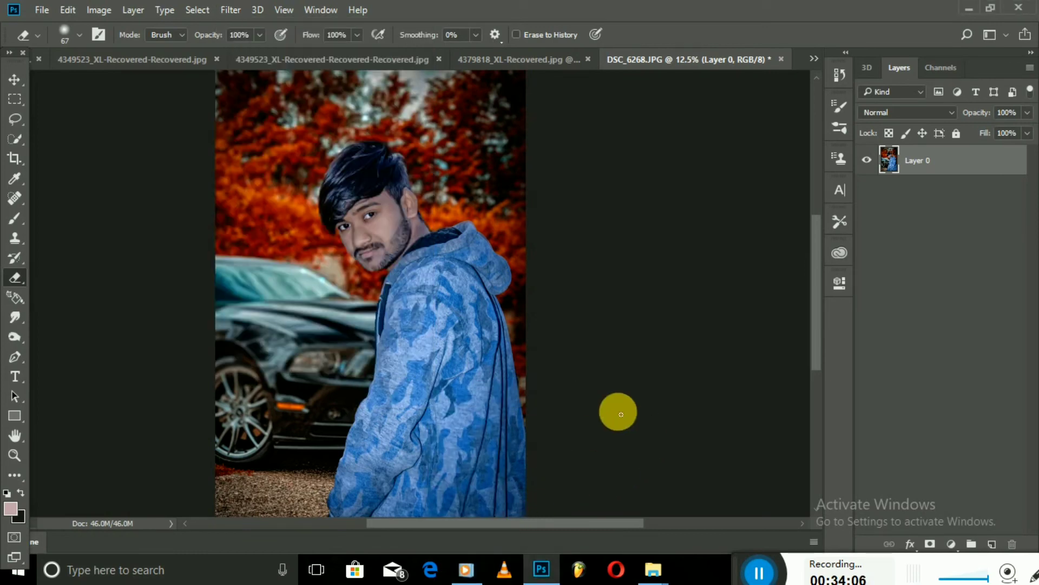
click(231, 10)
mouse_move(258, 343)
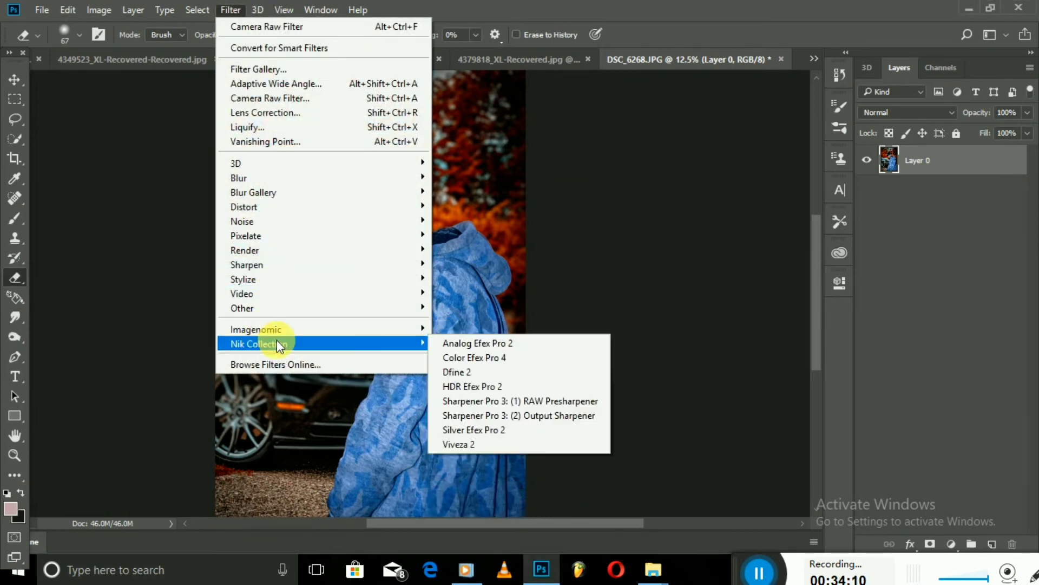
click(490, 353)
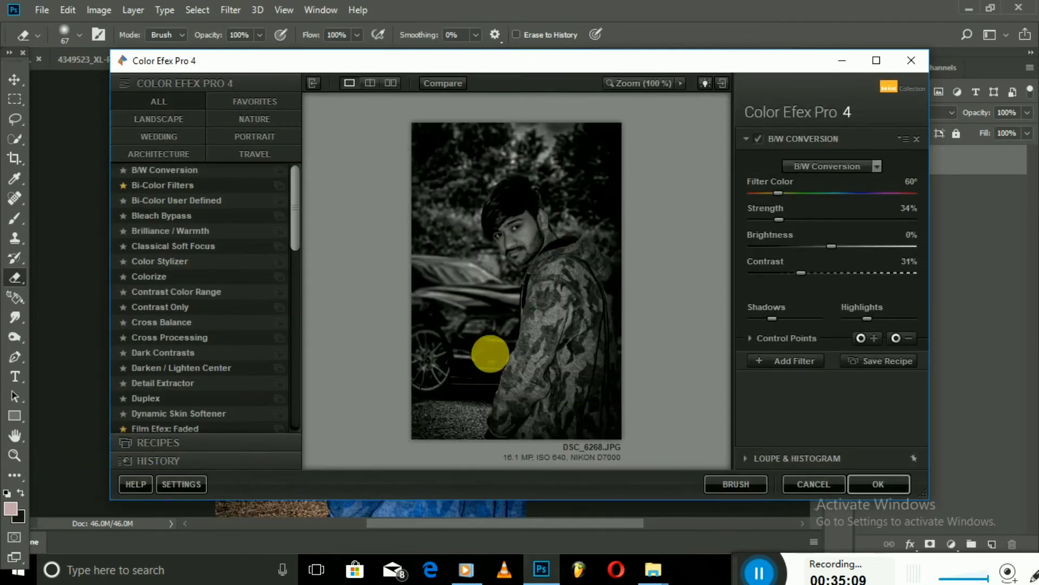
Step: Apply the Skylight Filter at 20% strength, then switch to the Photo Stylizer filter
drag(306, 173, 301, 377)
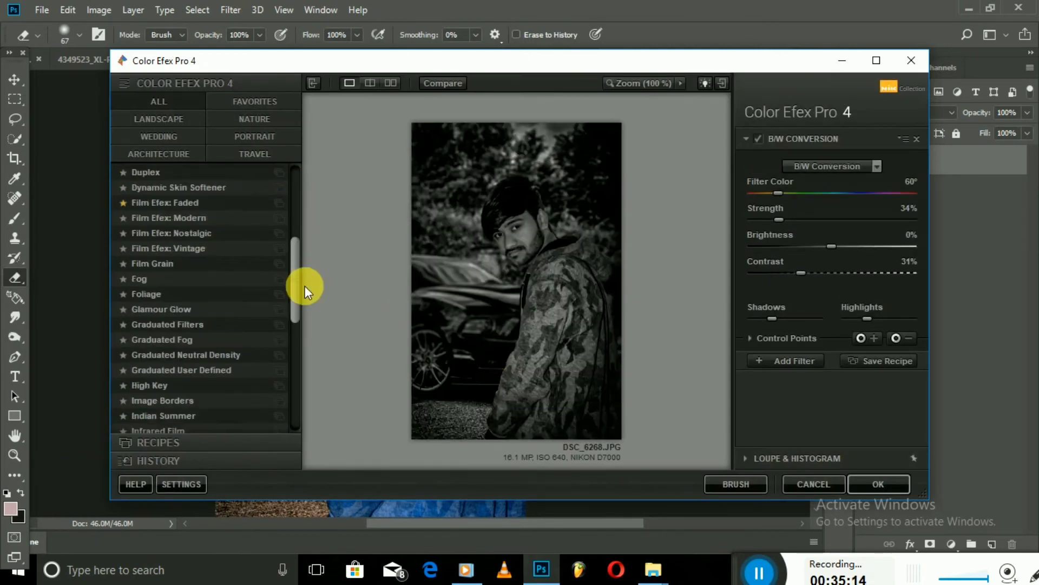
click(164, 322)
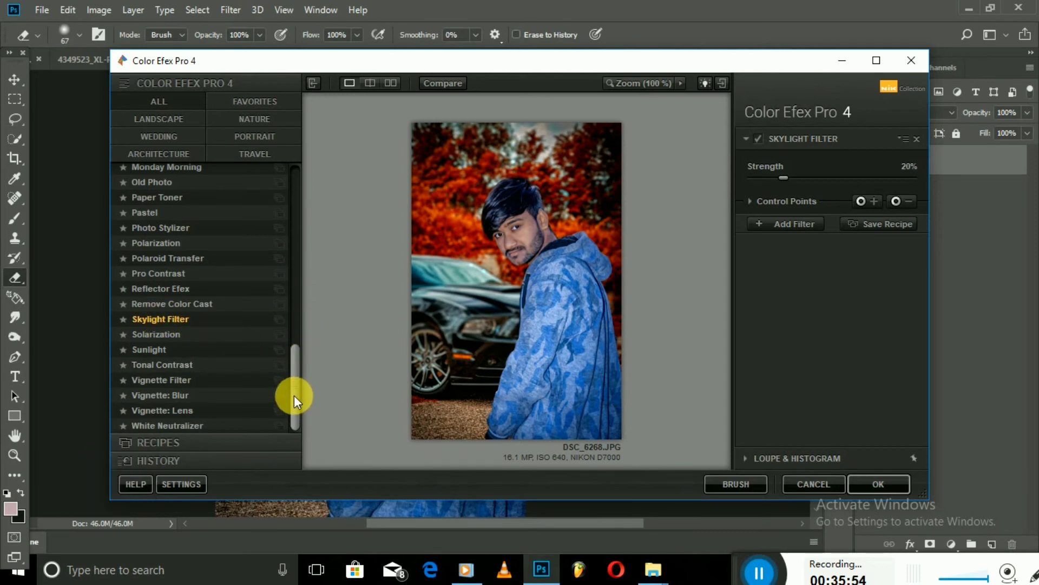
drag(294, 395, 233, 345)
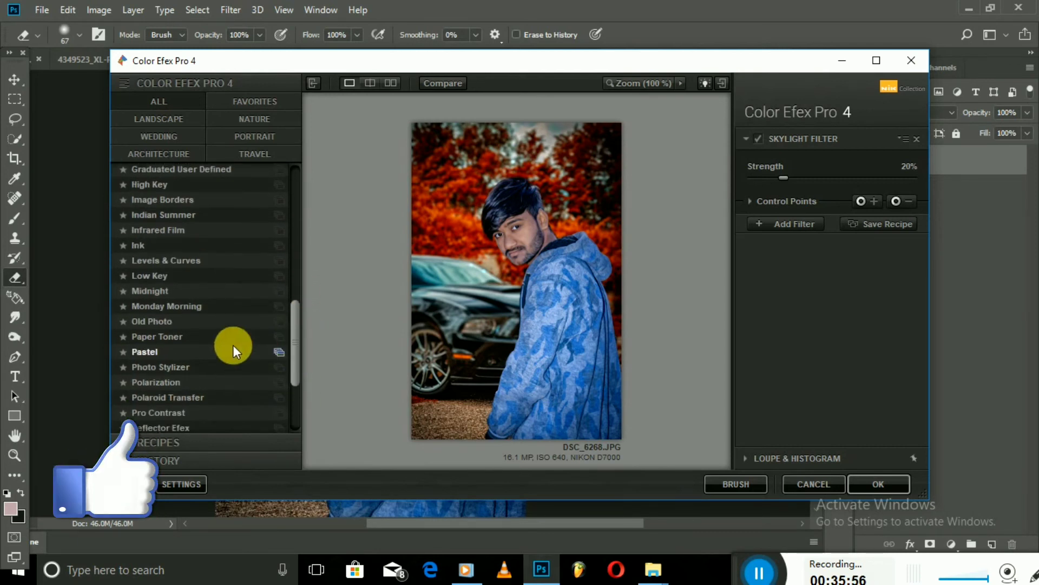
click(180, 367)
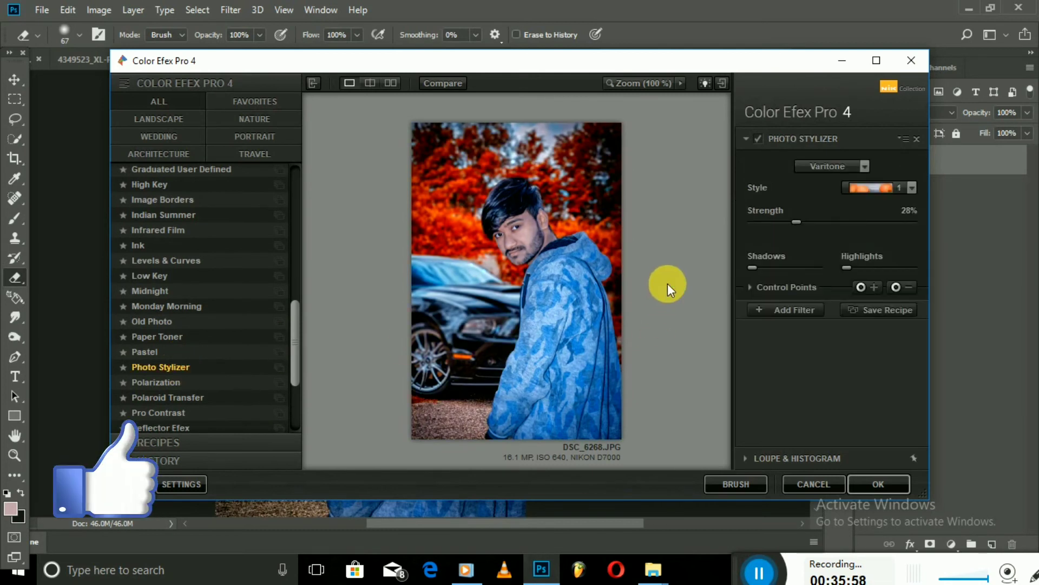
Step: Add an Indian Summer filter with the 01 - Soft Red preset above Photo Stylizer
click(783, 309)
click(279, 215)
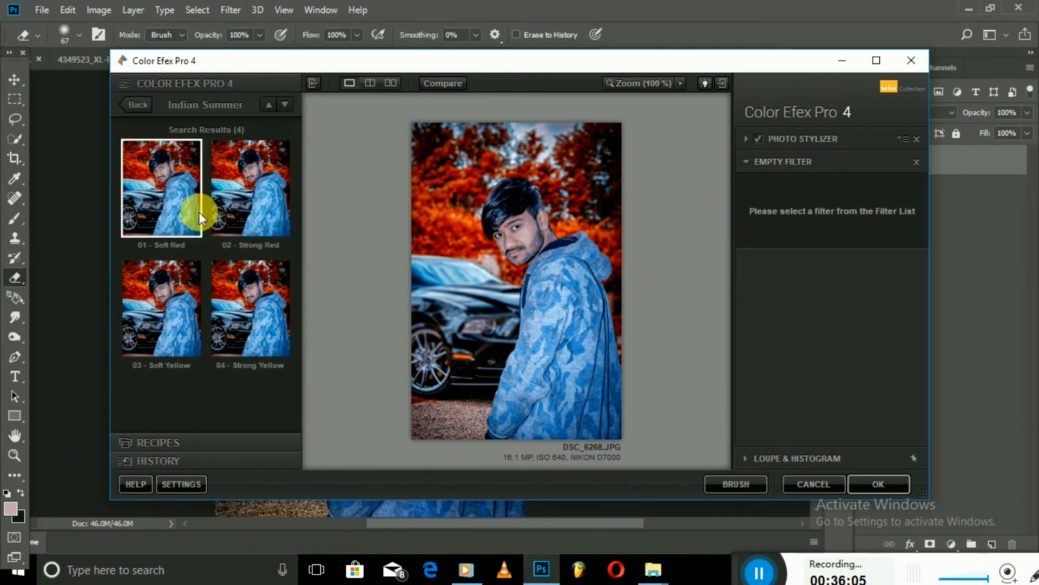
click(242, 220)
click(187, 216)
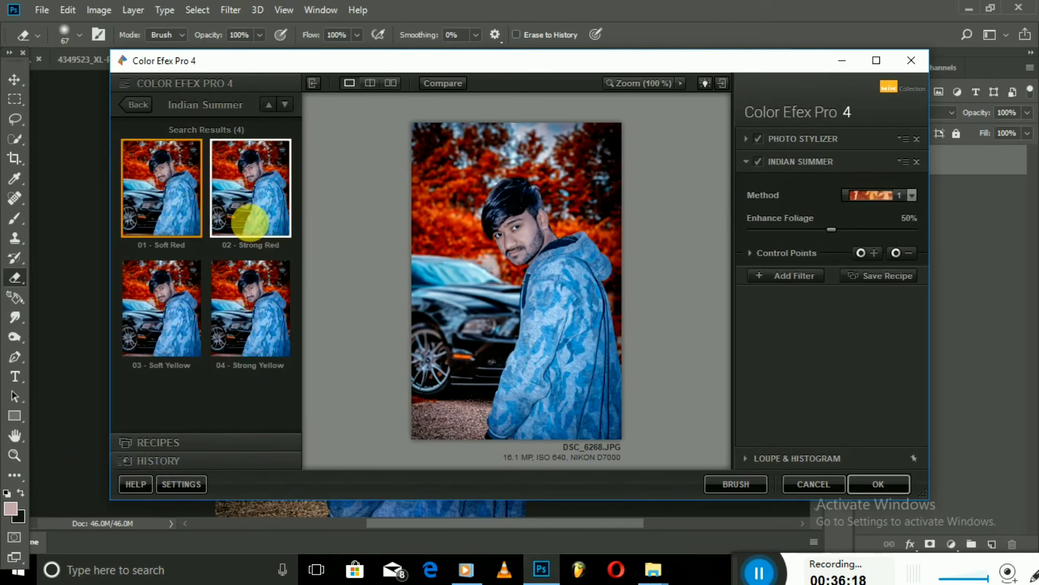
Step: Go back to the full filter list and browse through it
click(141, 104)
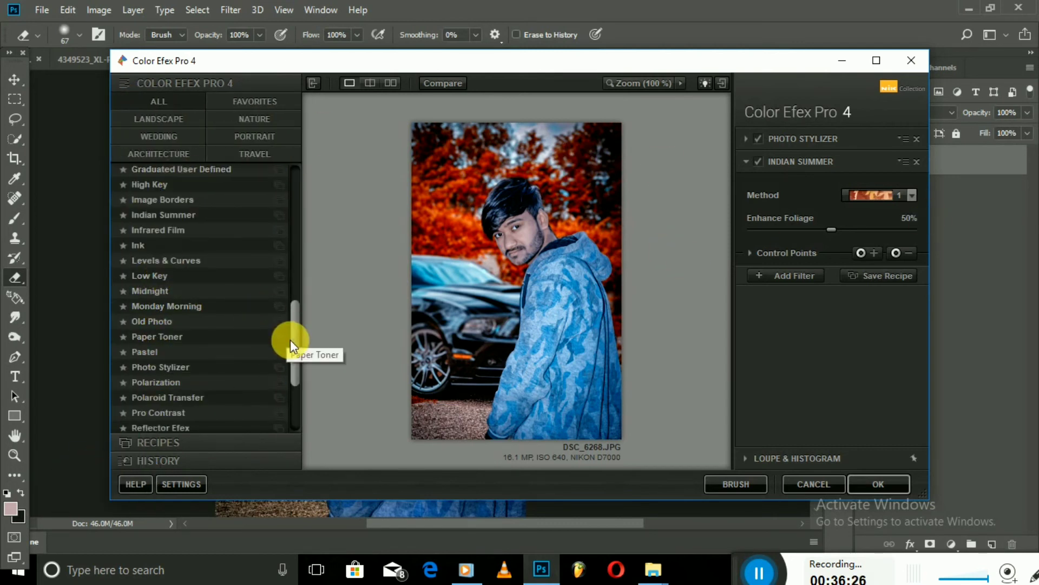
scroll(301, 355, down, 2)
drag(301, 355, 301, 374)
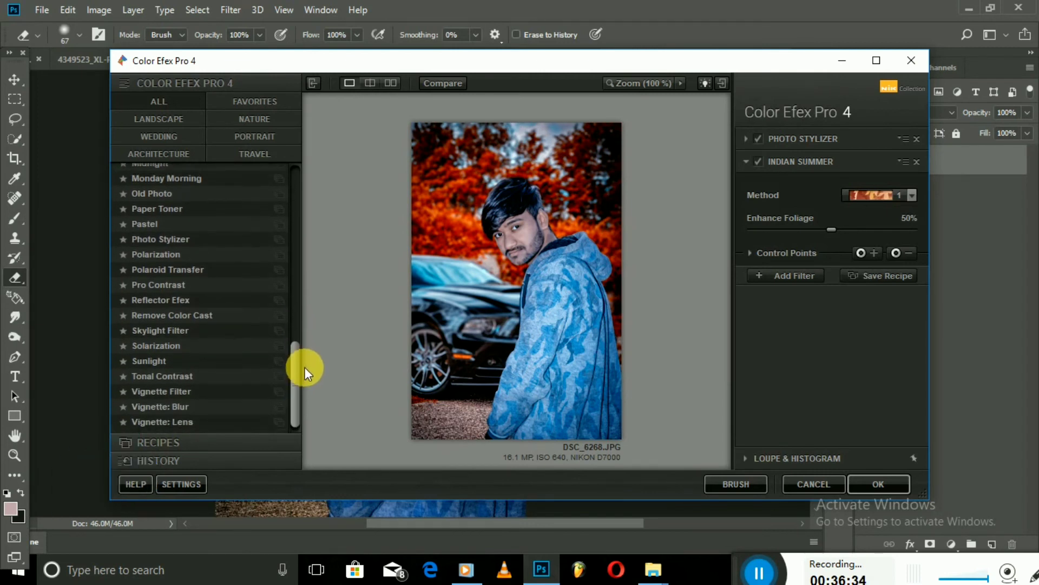
drag(301, 375, 302, 349)
scroll(286, 303, up, 5)
scroll(273, 232, up, 4)
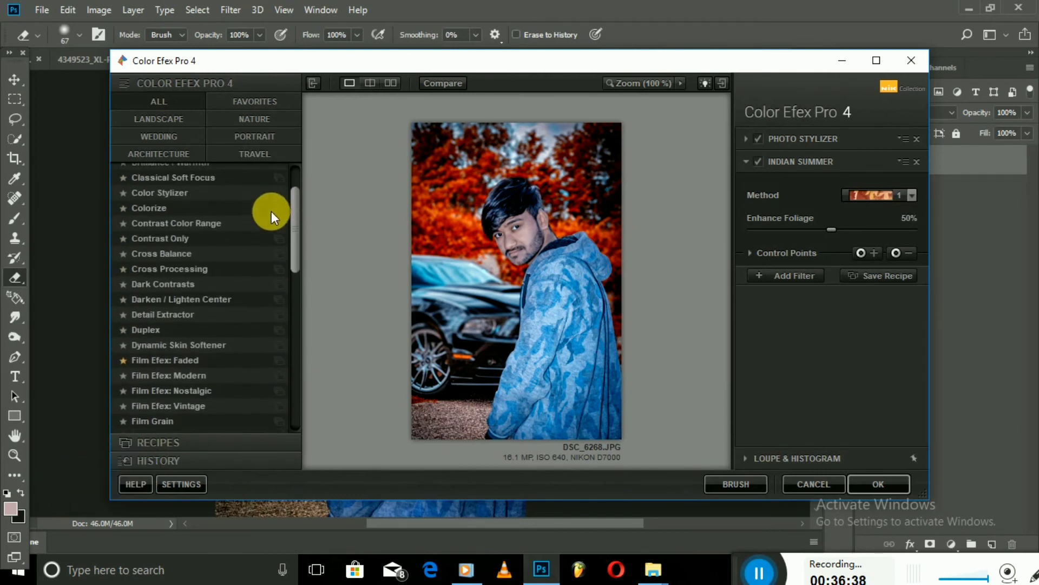
scroll(233, 260, up, 2)
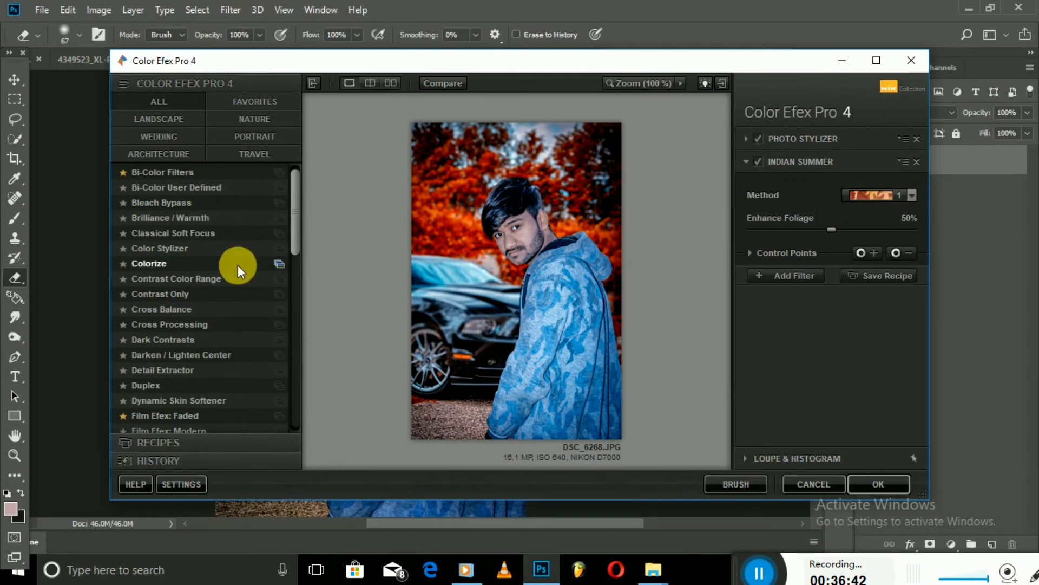
Step: Set Dark Contrasts to 40% saturation, -64% contrast, about 1% brightness, and apply to Photoshop
click(151, 326)
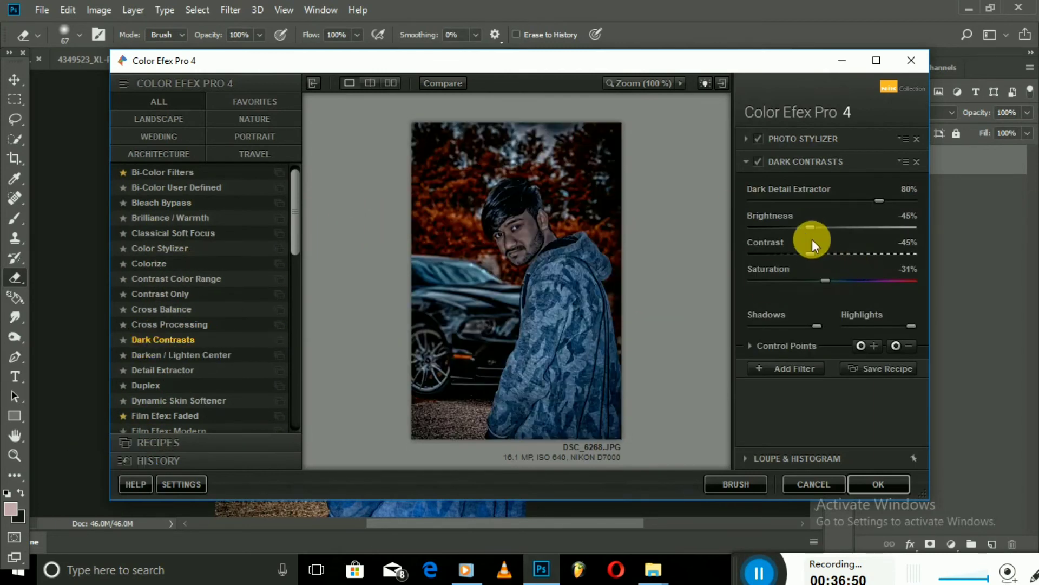
click(841, 283)
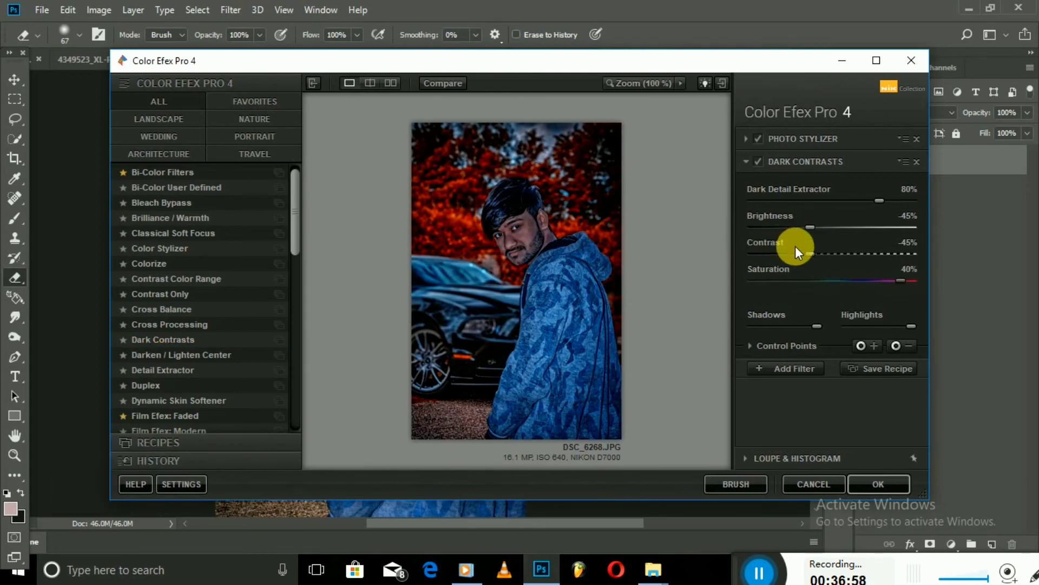
mouse_move(810, 227)
mouse_down()
mouse_move(879, 232)
mouse_move(854, 231)
mouse_move(780, 262)
mouse_move(807, 262)
mouse_up()
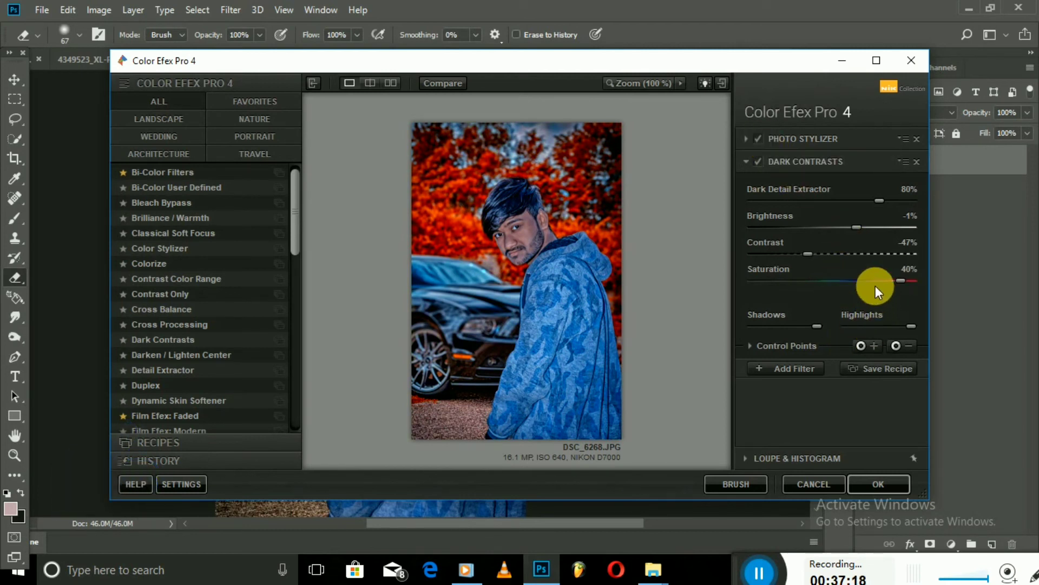
click(760, 159)
click(760, 158)
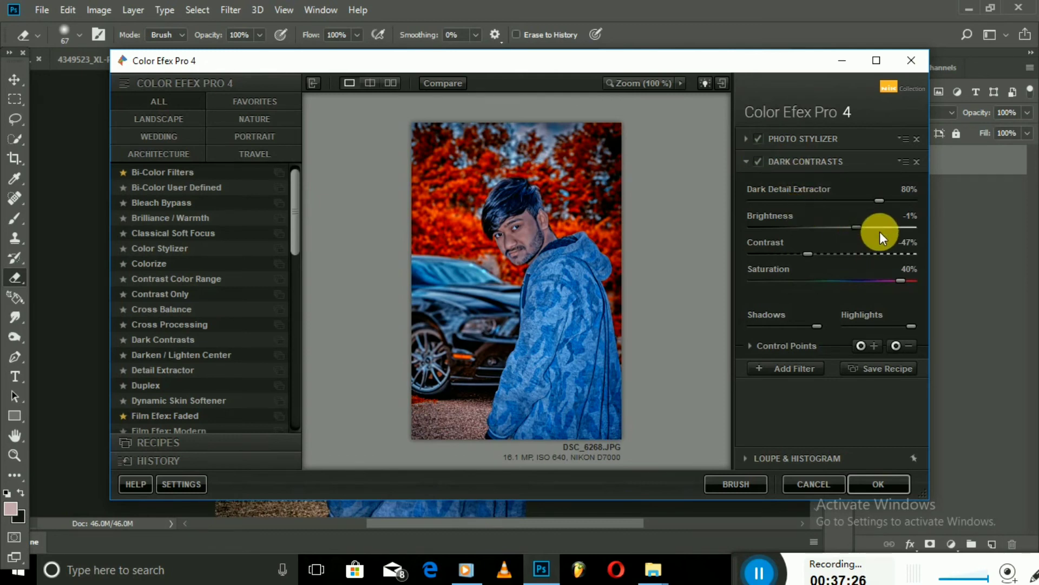
mouse_move(879, 232)
mouse_down()
mouse_move(892, 226)
mouse_move(798, 256)
mouse_up()
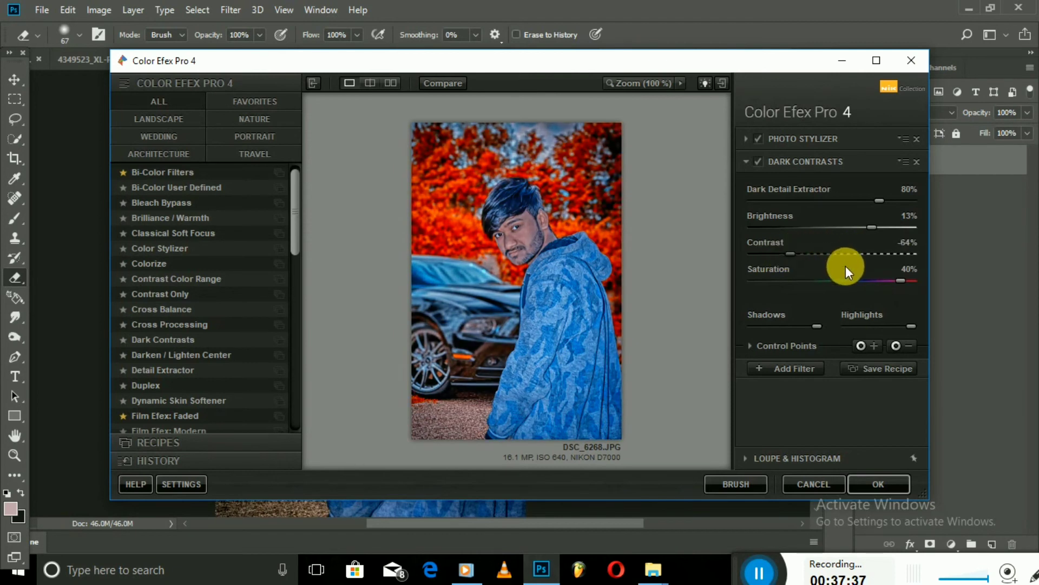
drag(865, 233, 860, 229)
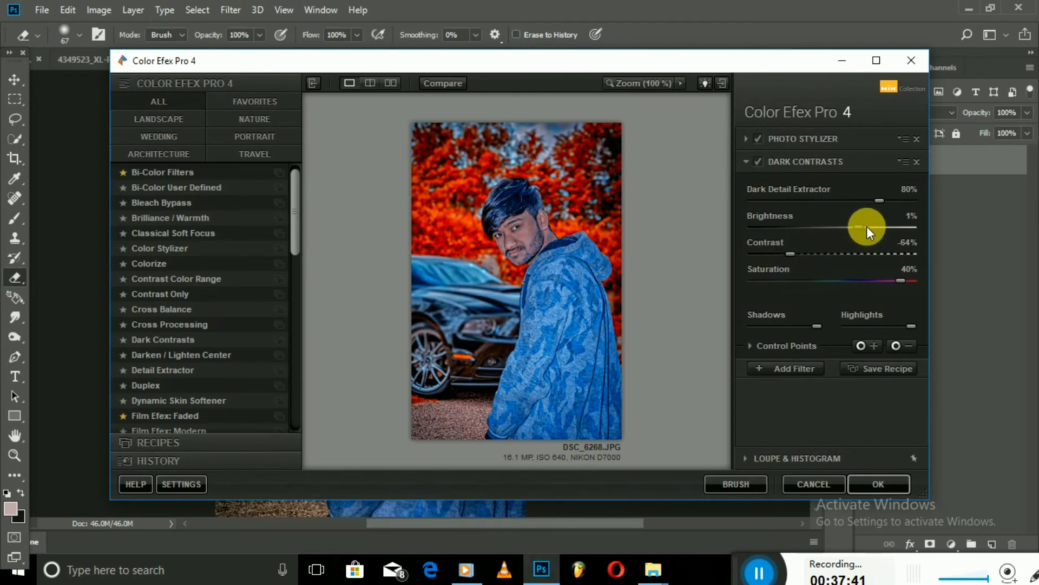
click(879, 487)
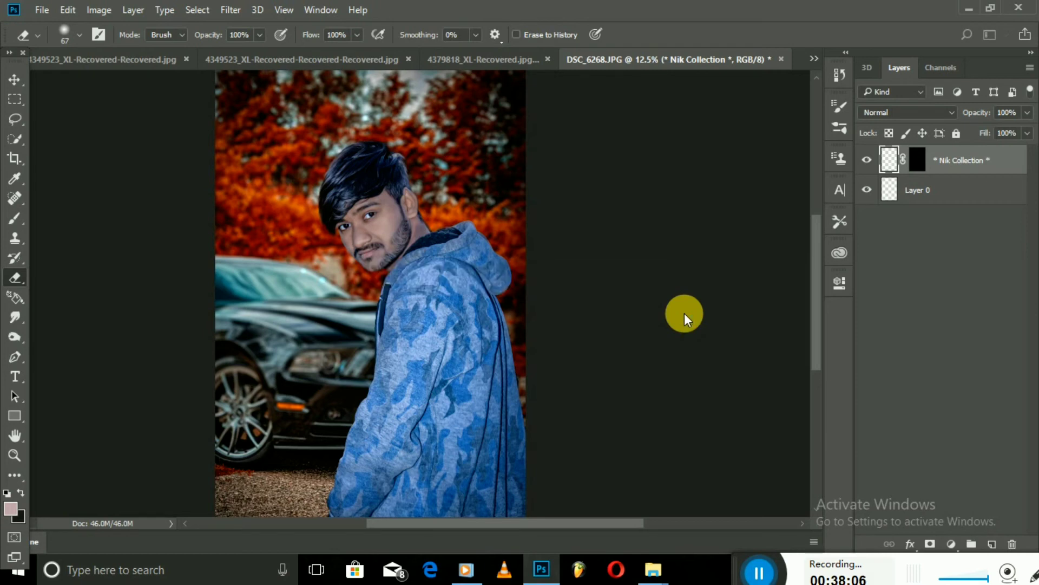
key(XF86MonBrightnessDown)
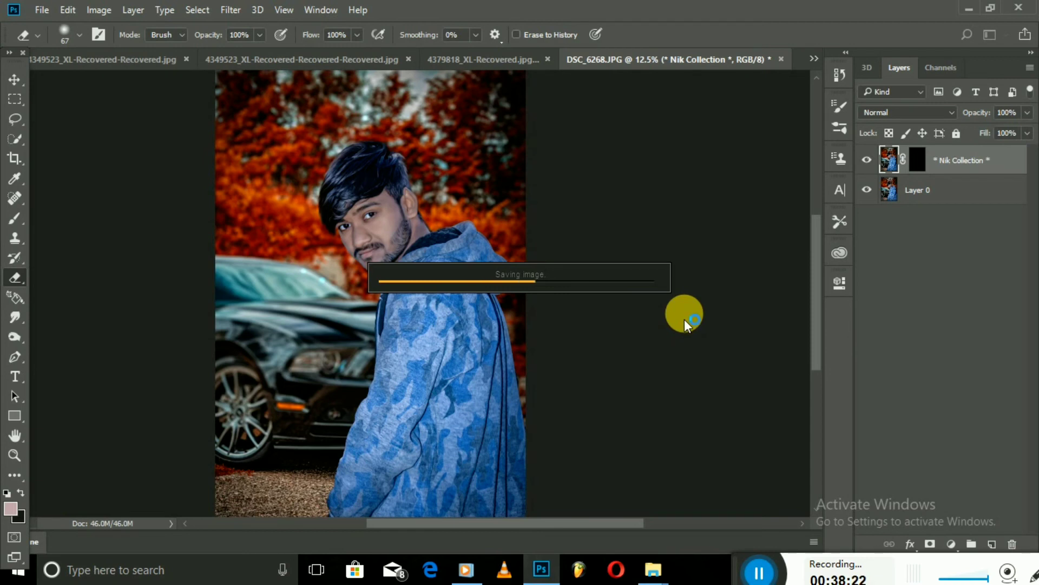
Step: Dismiss the music player and zoom in on the man's face after rendering finishes
click(470, 569)
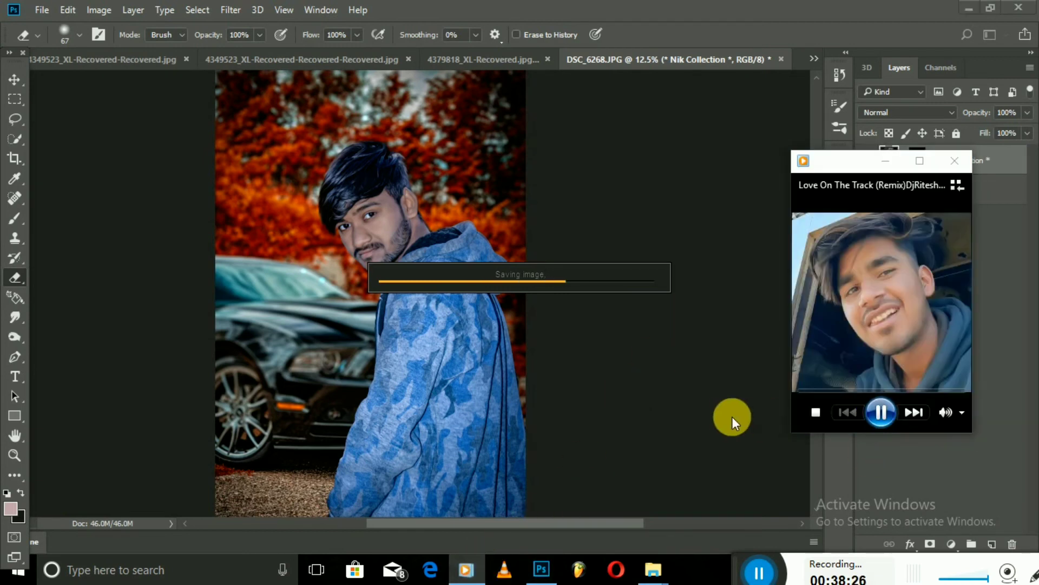
click(730, 417)
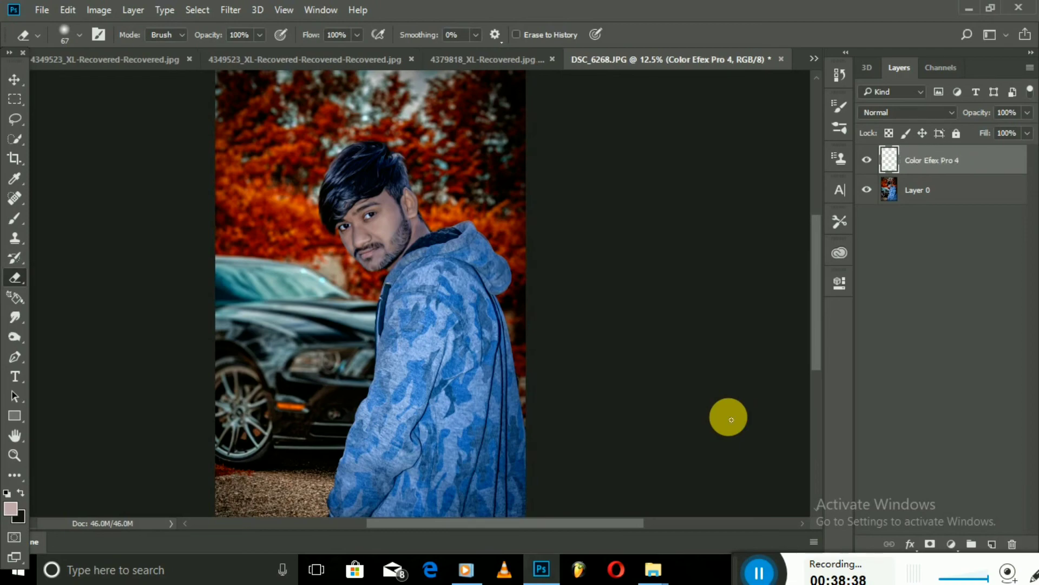
key(ctrl+plus)
key(ctrl+plus)
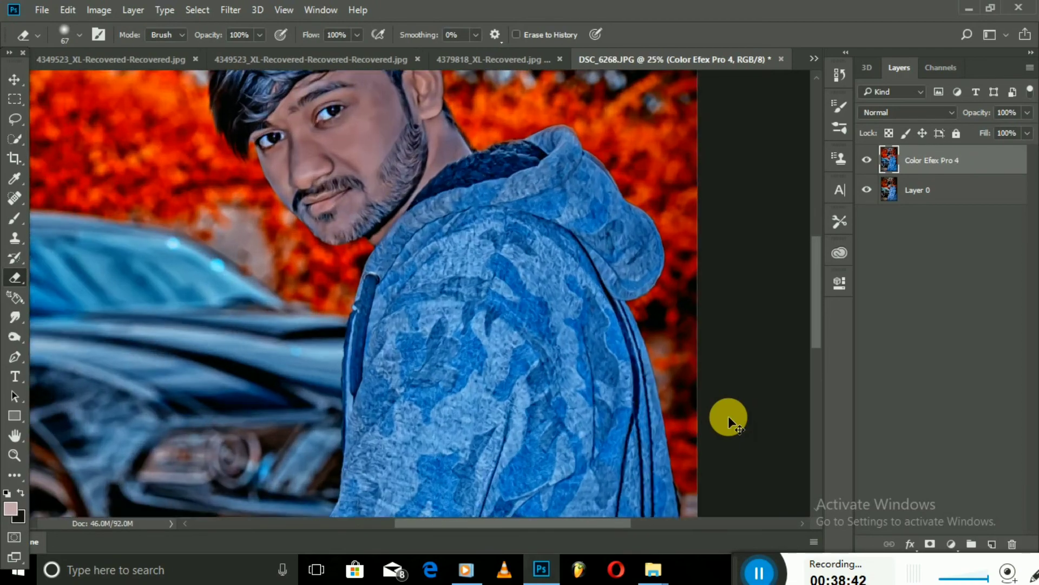
key(ctrl+plus)
drag(815, 327, 821, 292)
key(ctrl+plus)
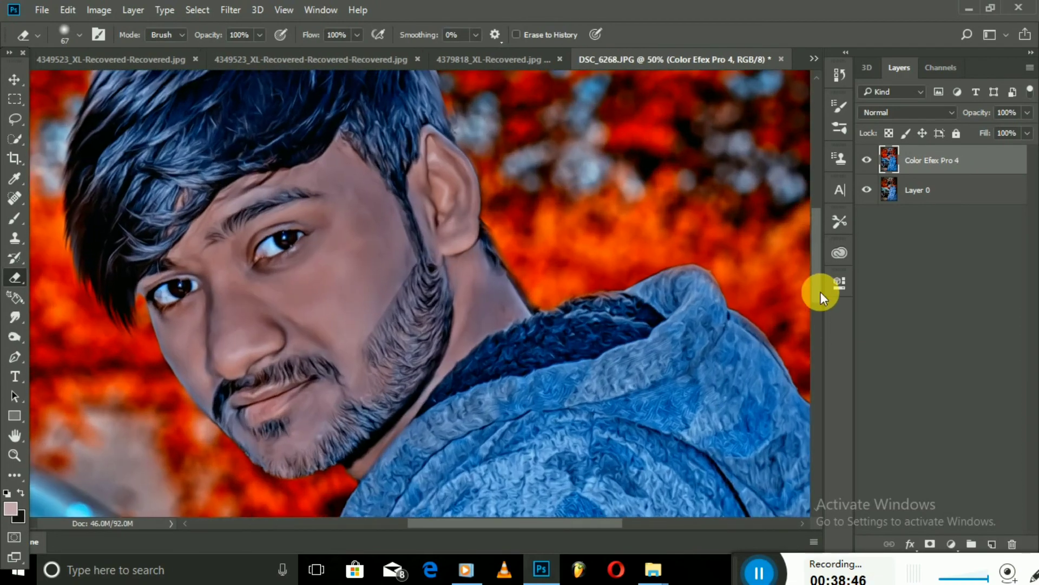
key(ctrl+plus)
key(ctrl+minus)
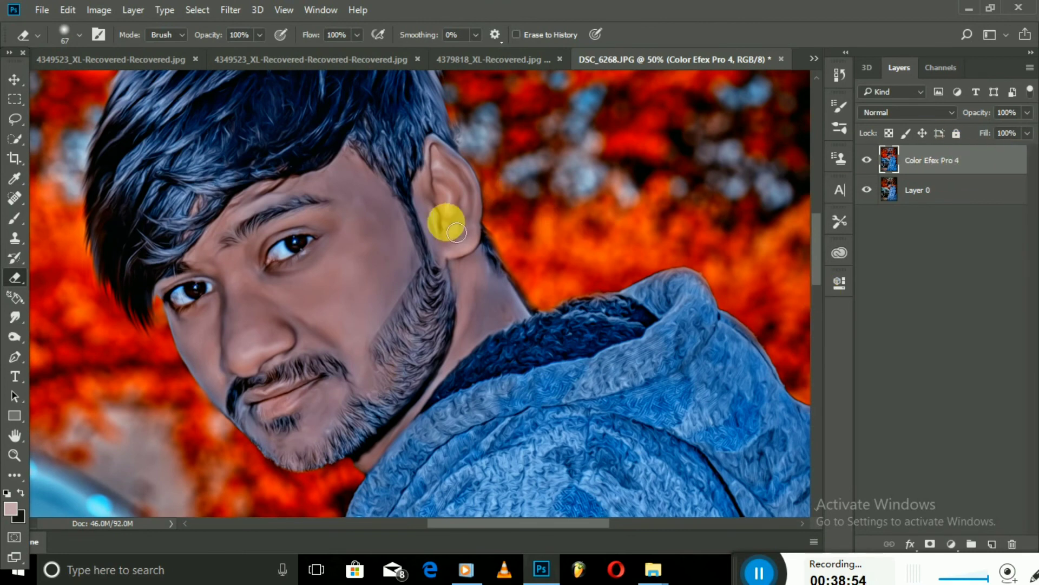
Step: Set the eraser to 46% opacity with a 187 px soft round brush
right_click(336, 232)
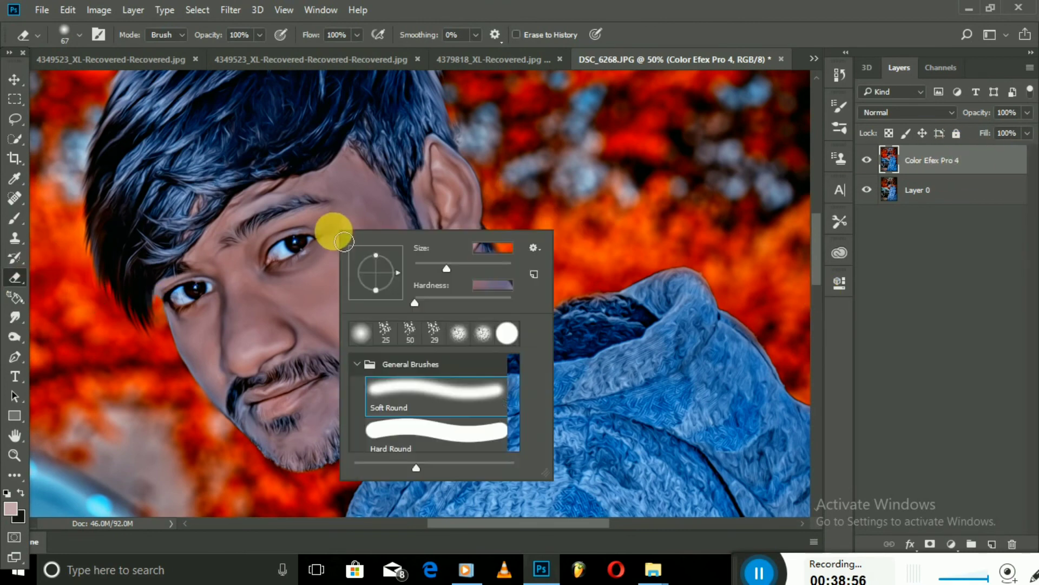
click(260, 35)
drag(261, 52, 221, 53)
click(384, 217)
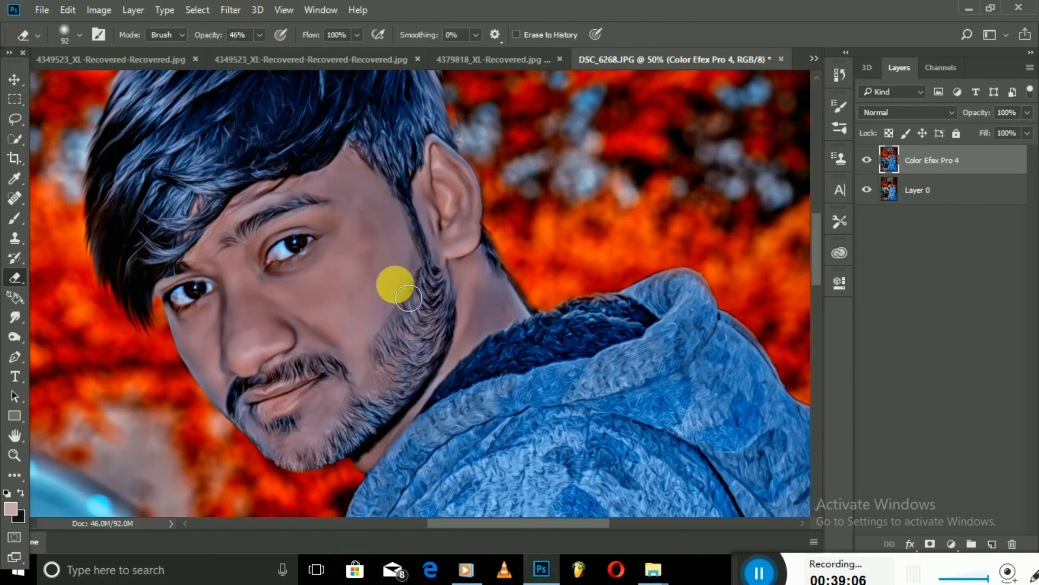
right_click(399, 280)
click(543, 316)
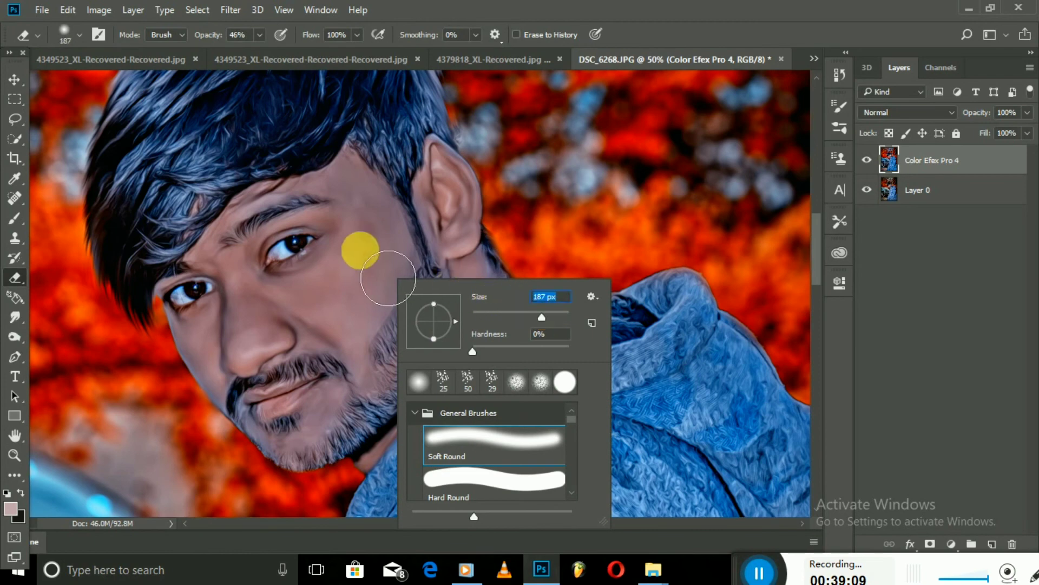
click(359, 262)
Step: Erase the face, jaw and ear on the filtered layer, toggling Layer 0 to check
mouse_move(390, 315)
mouse_down()
mouse_move(446, 357)
mouse_move(399, 427)
mouse_move(360, 401)
mouse_move(279, 425)
mouse_move(360, 440)
mouse_move(249, 399)
mouse_move(228, 337)
mouse_move(251, 283)
mouse_up()
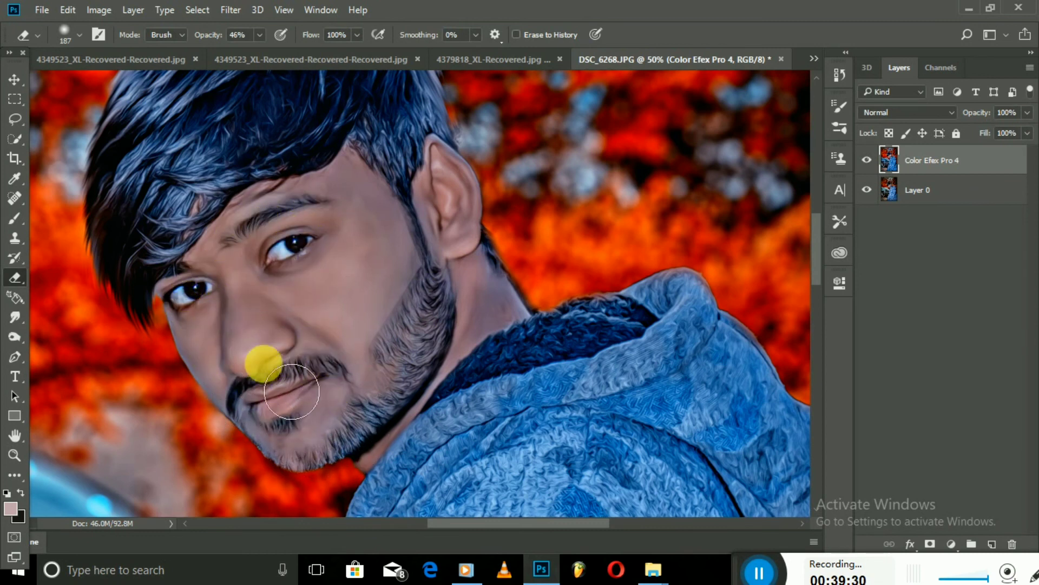
drag(436, 163, 432, 309)
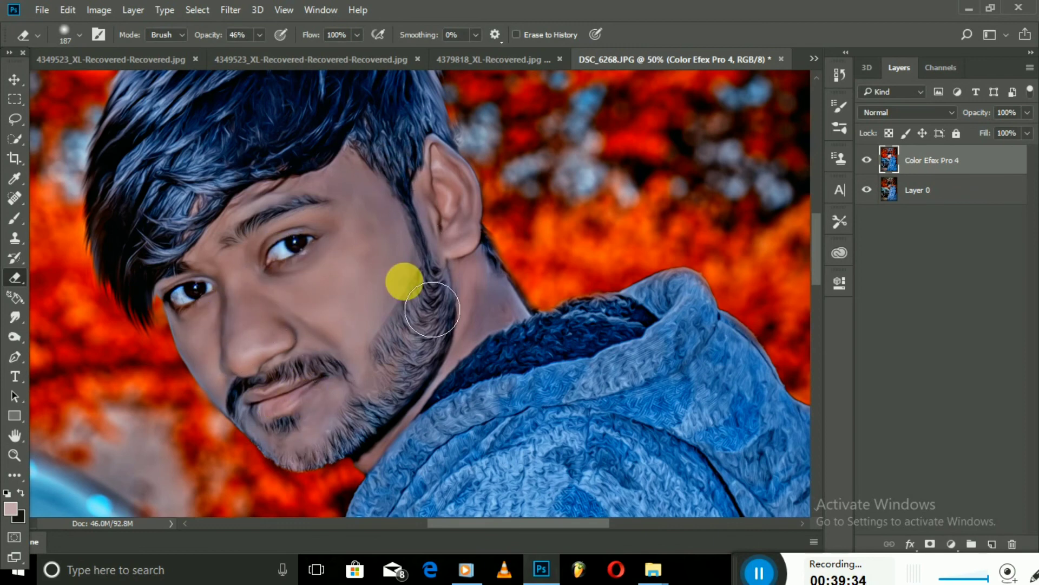
click(866, 190)
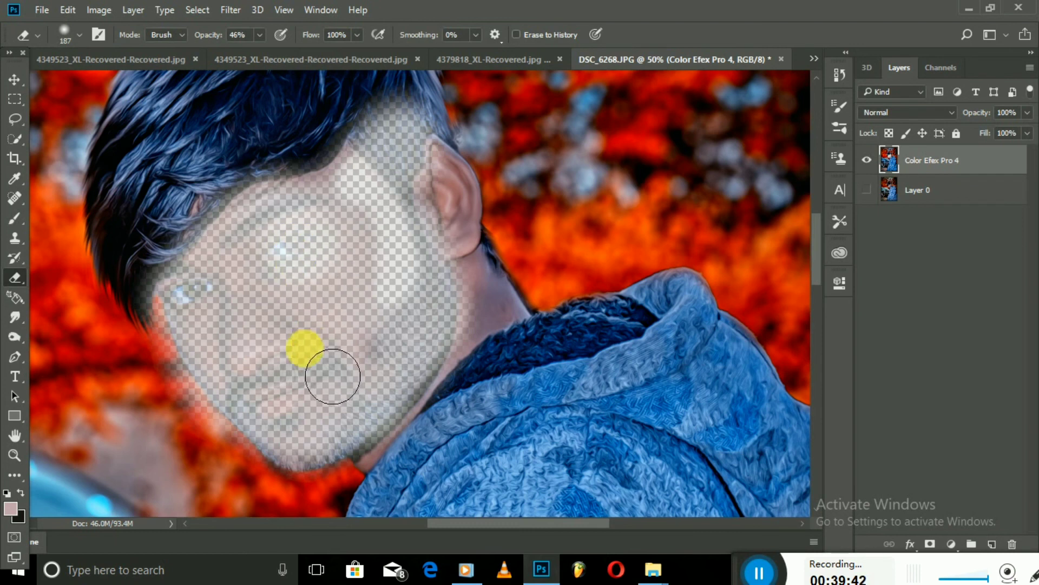
mouse_move(398, 228)
mouse_down()
mouse_move(287, 260)
mouse_move(241, 325)
mouse_move(343, 315)
mouse_move(383, 255)
mouse_move(290, 387)
mouse_move(416, 351)
mouse_move(429, 255)
mouse_move(355, 422)
mouse_move(260, 373)
mouse_up()
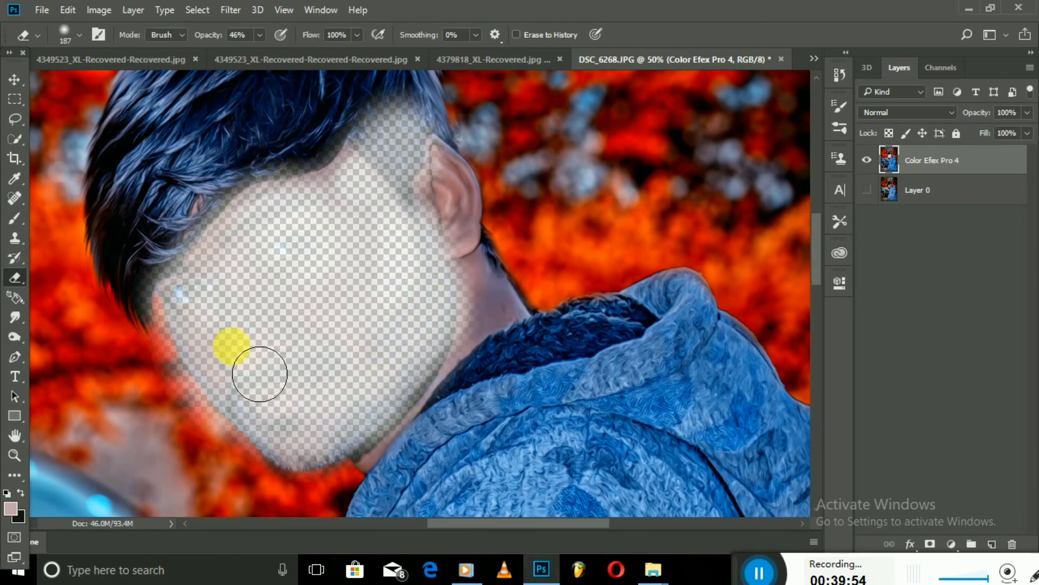
click(867, 188)
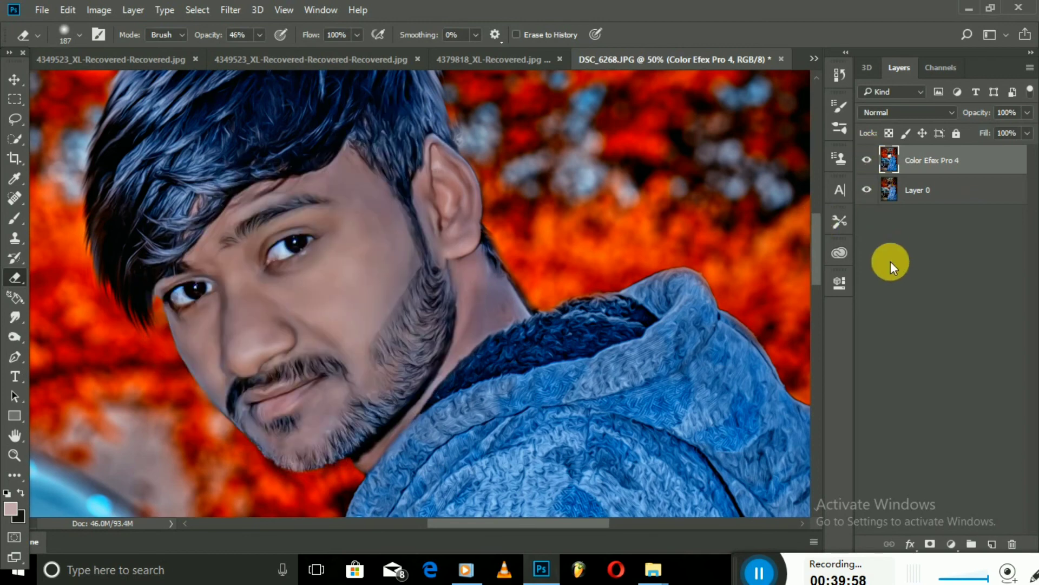
click(867, 189)
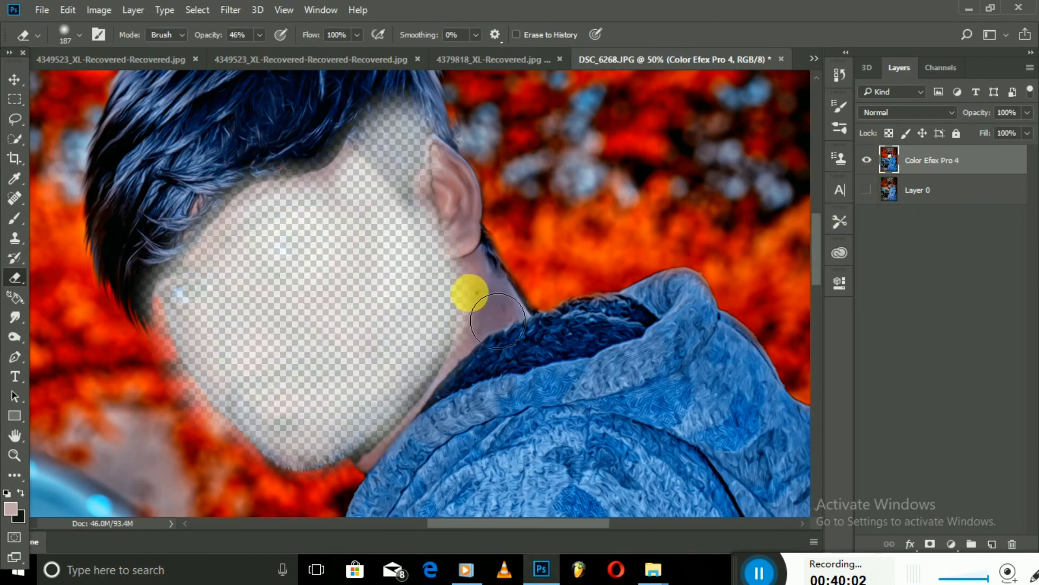
right_click(472, 291)
mouse_move(464, 255)
mouse_down()
mouse_move(451, 210)
mouse_move(477, 355)
mouse_move(375, 464)
mouse_up()
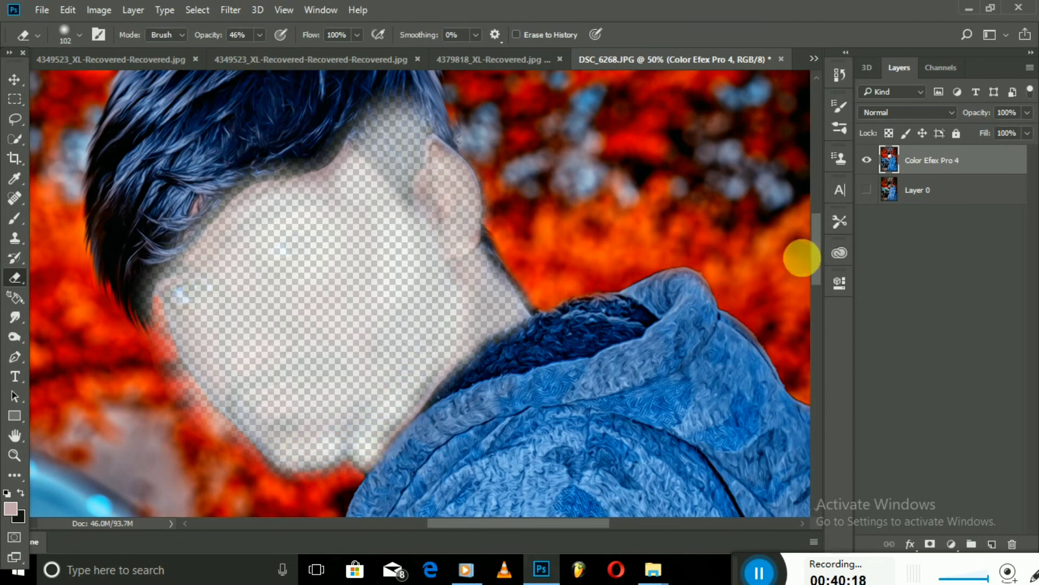
click(867, 189)
key(ctrl+minus)
Step: Zoom out to the whole image, compare Layer 0 hidden and shown, and lower the filtered layer's fill to 62%
key(ctrl+minus)
key(ctrl+minus)
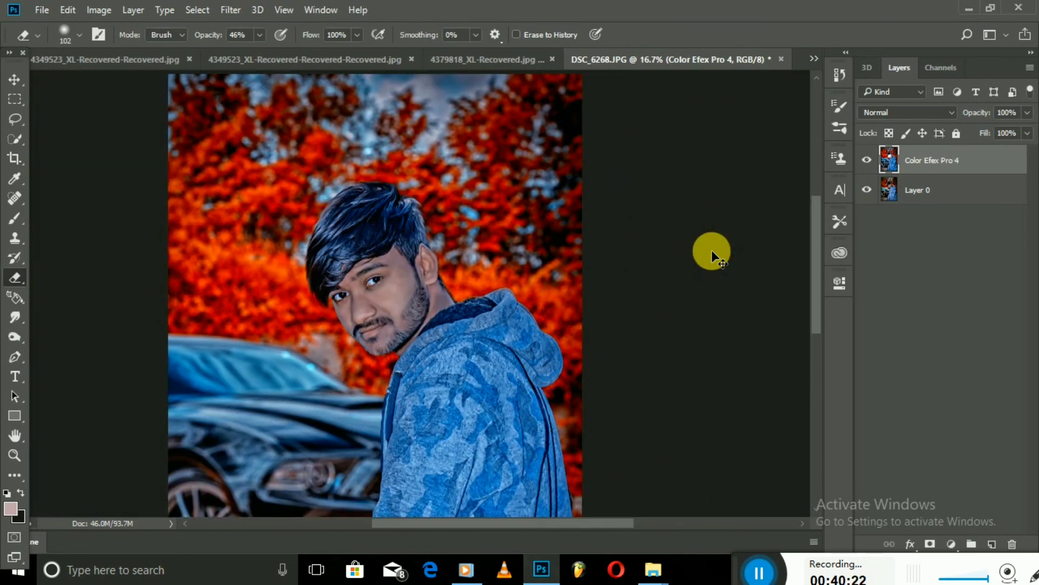
key(ctrl+minus)
drag(822, 260, 823, 294)
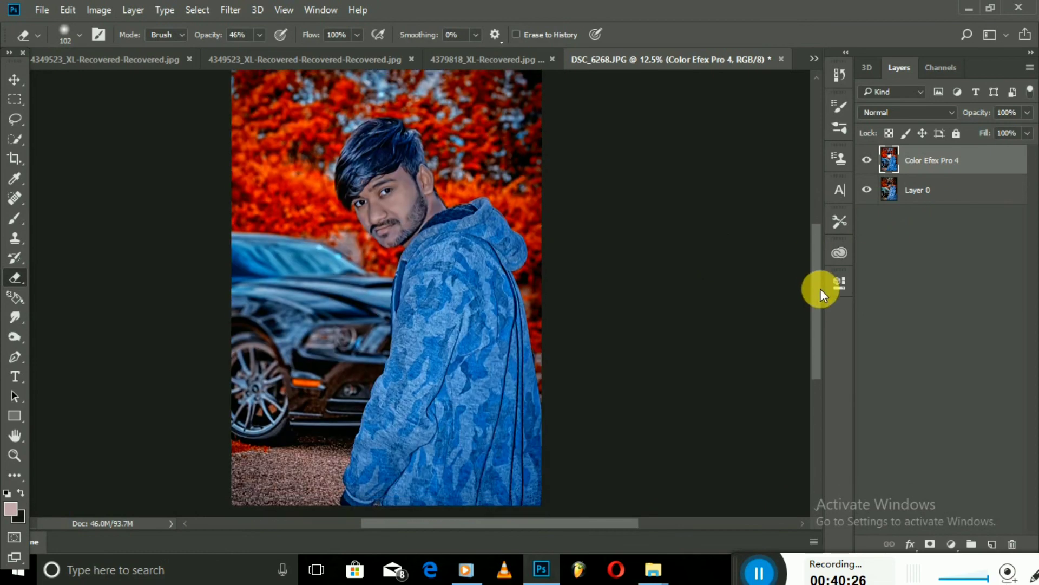
key(ctrl+minus)
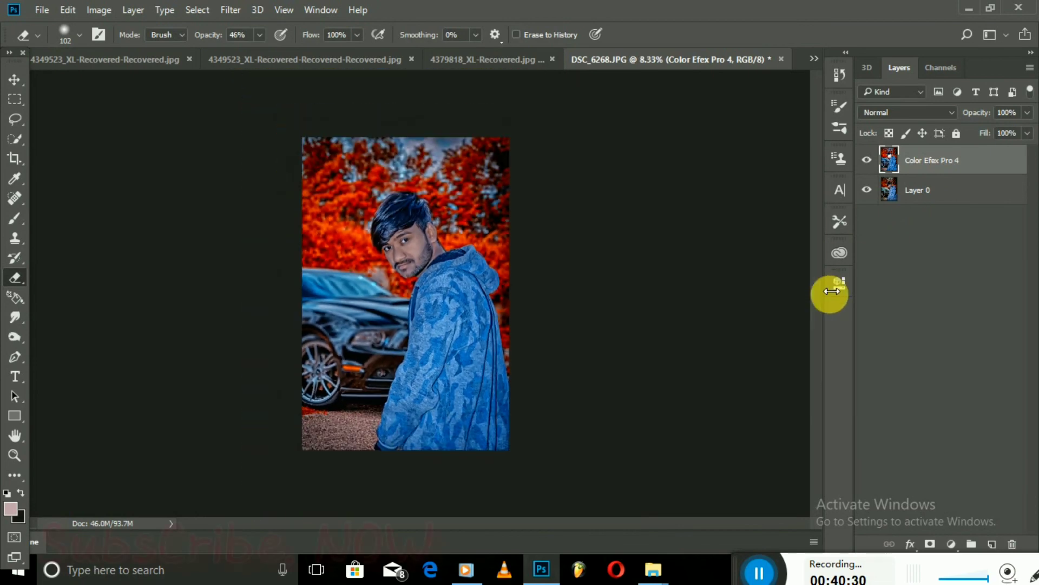
key(ctrl+plus)
key(ctrl+minus)
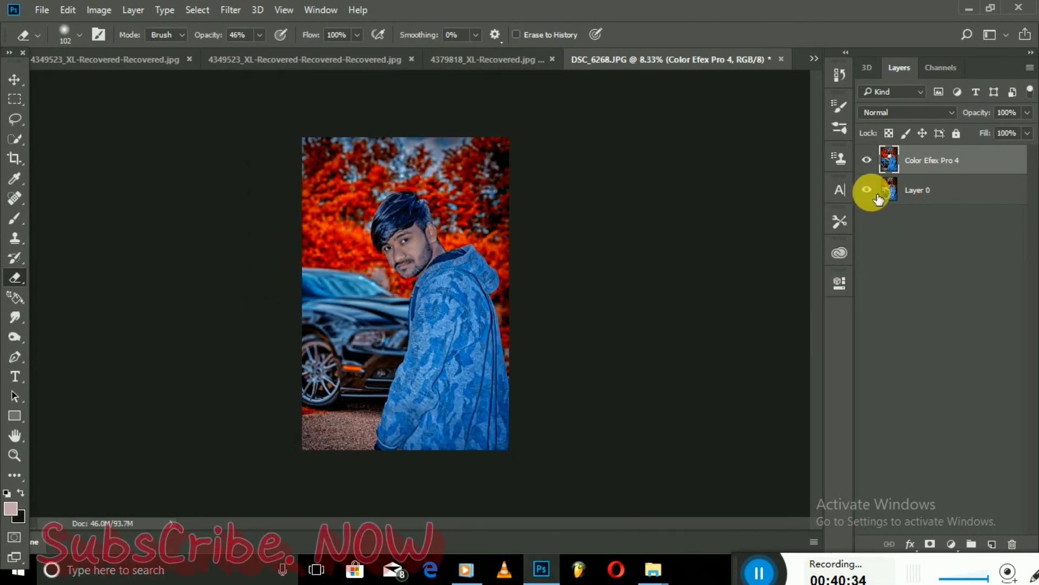
click(867, 190)
mouse_move(1013, 153)
mouse_down()
mouse_move(979, 181)
mouse_move(1008, 152)
mouse_up()
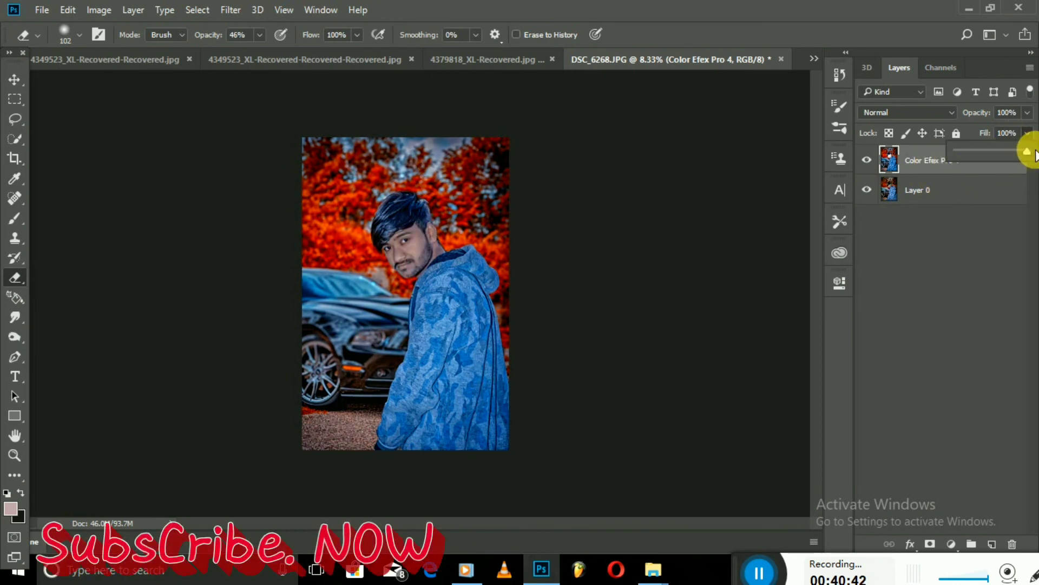
Step: Merge the visible layers into Layer 0
click(951, 187)
right_click(901, 191)
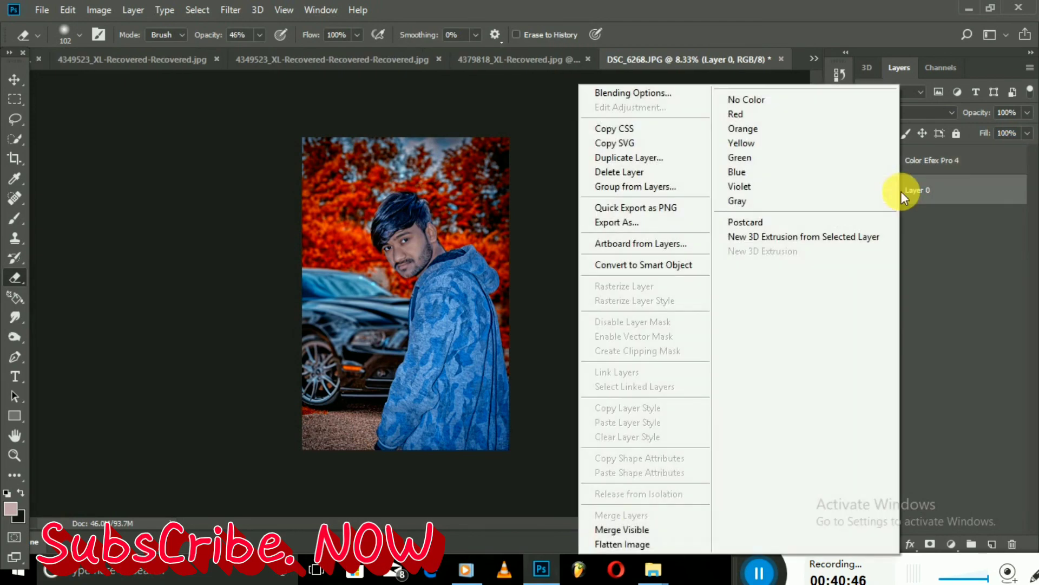
click(629, 528)
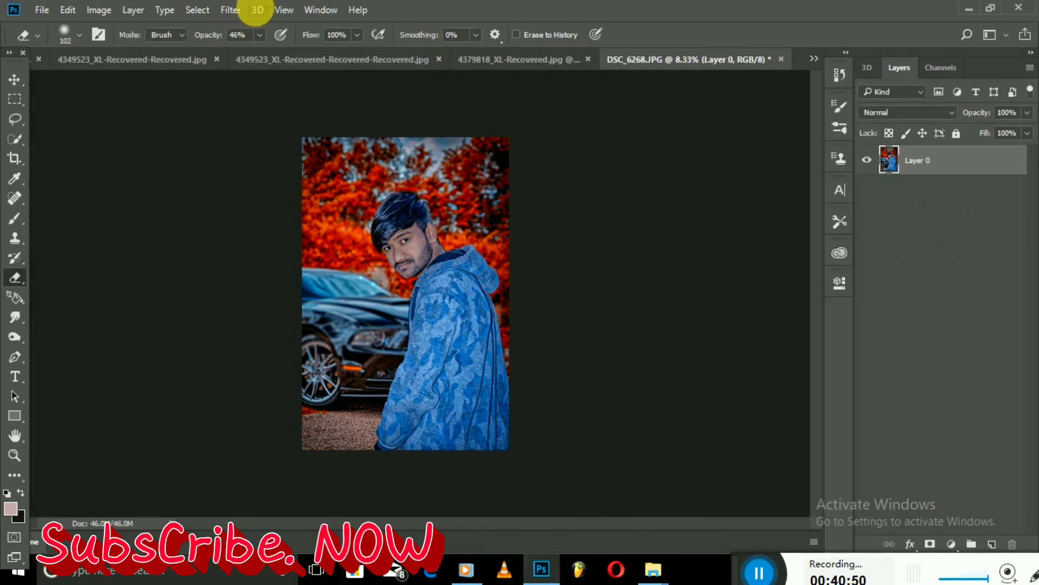
click(231, 9)
Step: In the Camera Raw filter, darken the edges with a -51 vignette
click(271, 100)
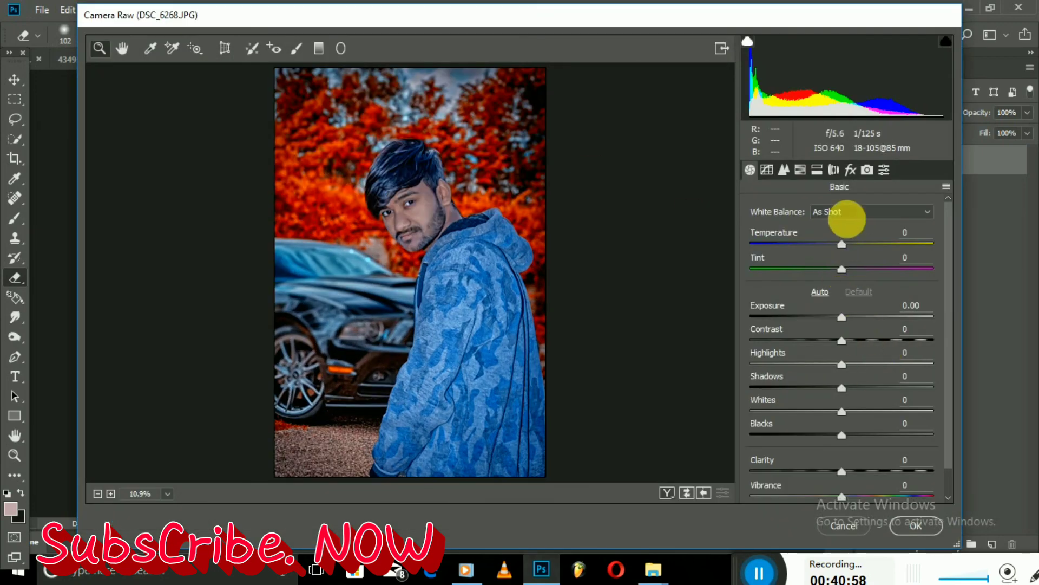
click(847, 171)
mouse_move(842, 421)
mouse_down()
mouse_move(784, 422)
mouse_move(810, 424)
mouse_move(796, 425)
mouse_up()
click(817, 170)
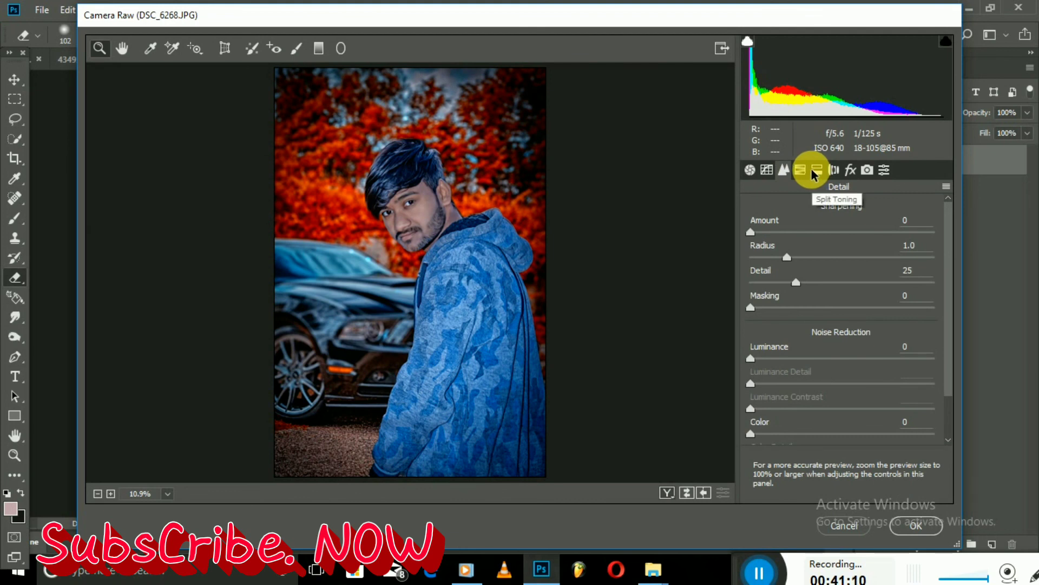
Step: In HSL, raise the red luminance and lower the orange saturation
click(800, 170)
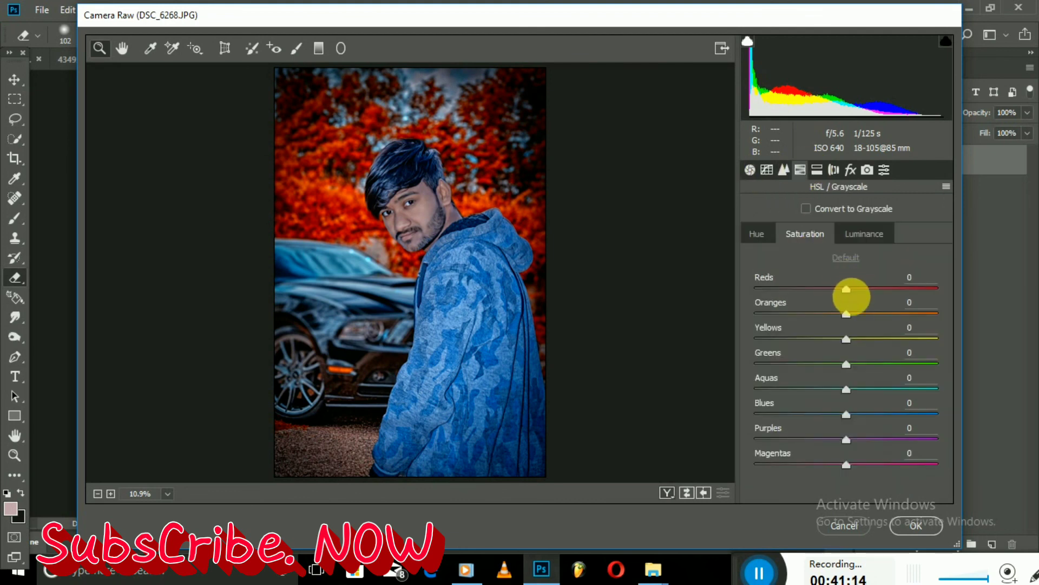
click(861, 234)
mouse_move(847, 288)
mouse_down()
mouse_move(894, 288)
mouse_move(868, 289)
mouse_move(873, 315)
mouse_up()
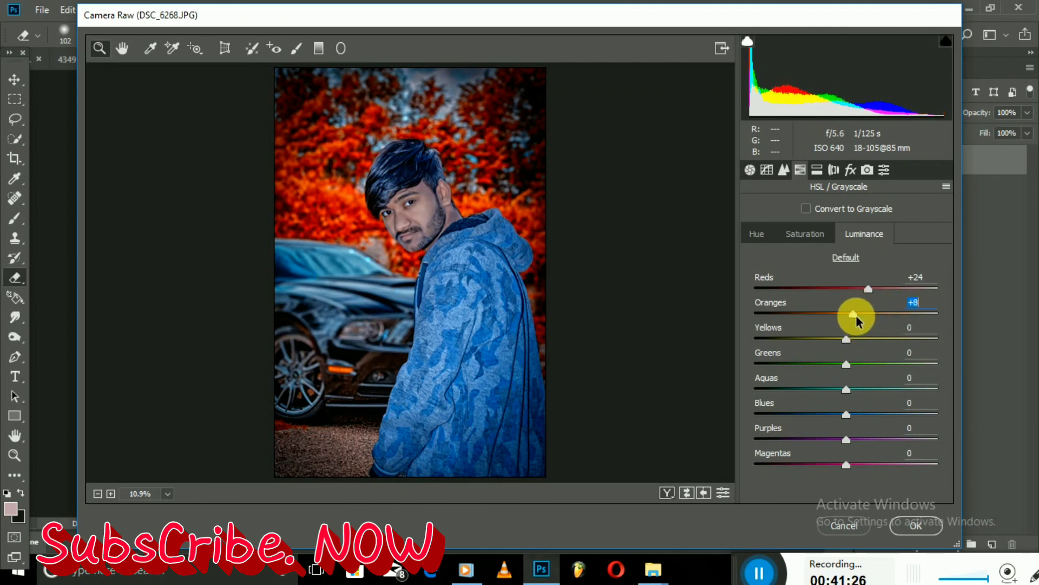
click(813, 235)
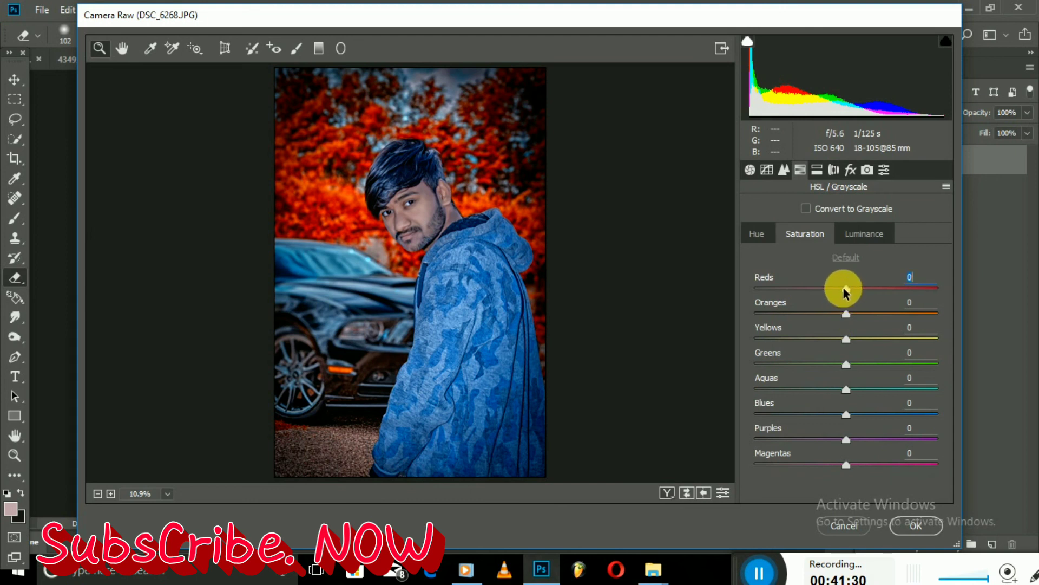
drag(844, 289, 814, 316)
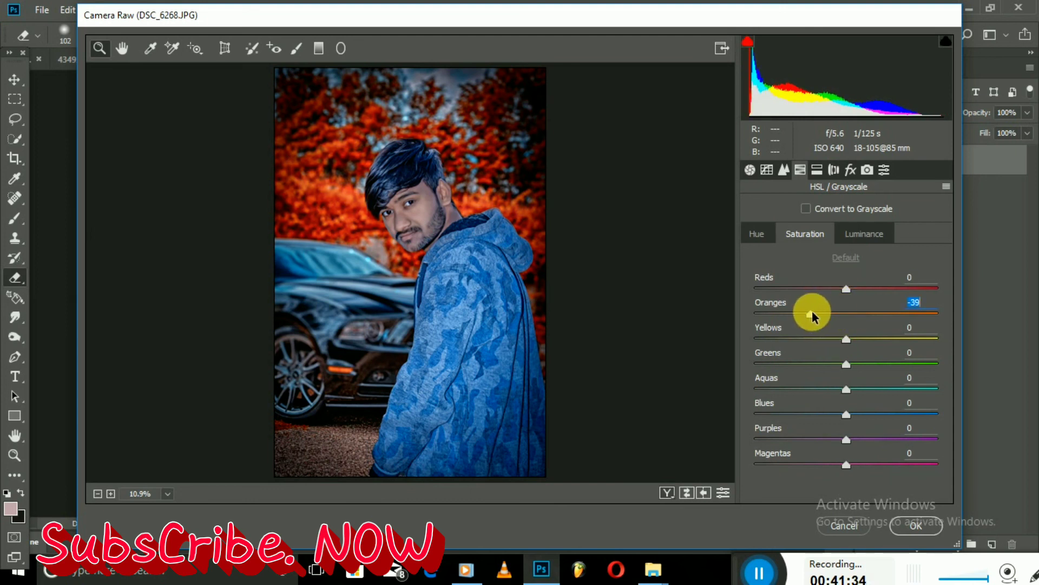
Step: Set the basic tones to Shadows −12, Blacks −11 and Clarity +2
click(750, 169)
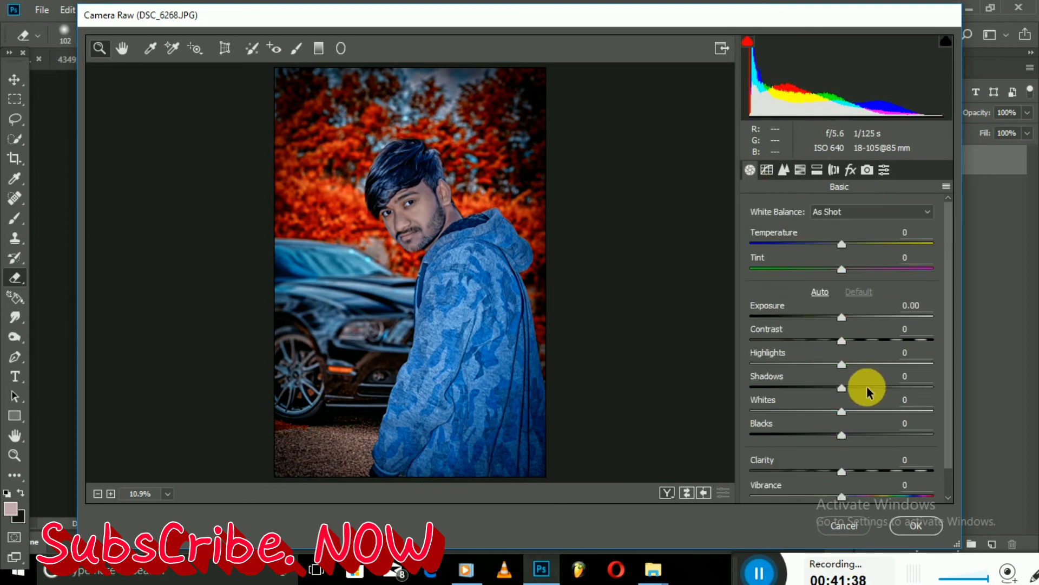
mouse_move(840, 387)
mouse_down()
mouse_move(818, 387)
mouse_move(849, 366)
mouse_move(841, 343)
mouse_up()
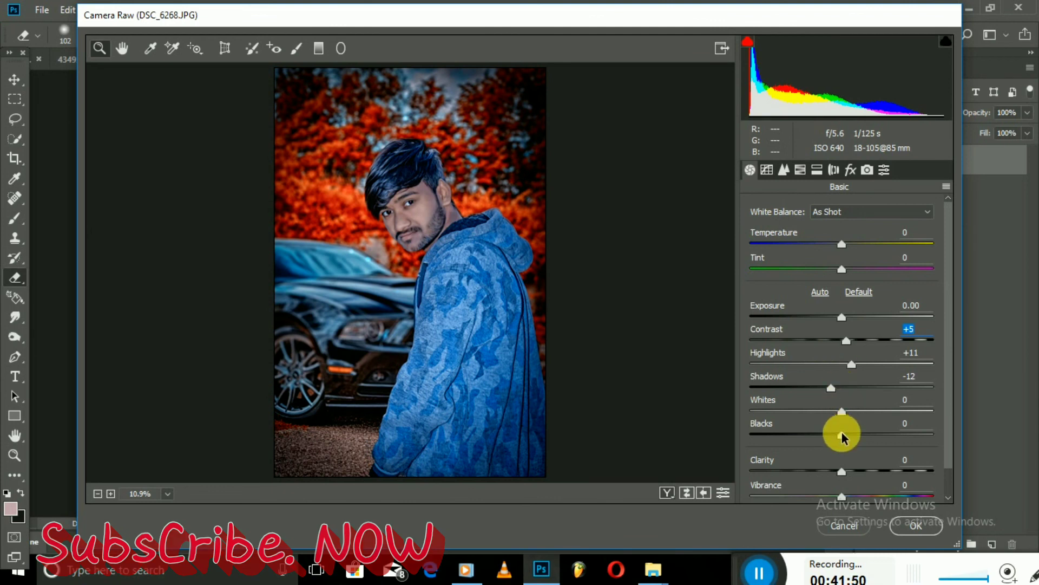
drag(842, 434, 832, 436)
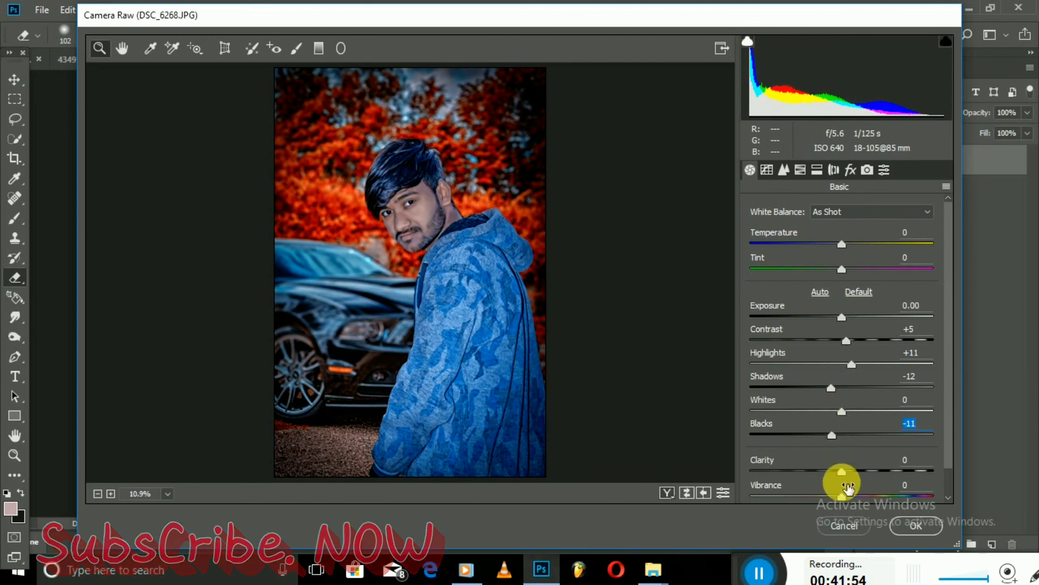
drag(840, 471, 836, 474)
scroll(953, 466, down, 1)
Step: Apply the Camera Raw grade, then zoom in and out to inspect the face and hoodie
click(911, 526)
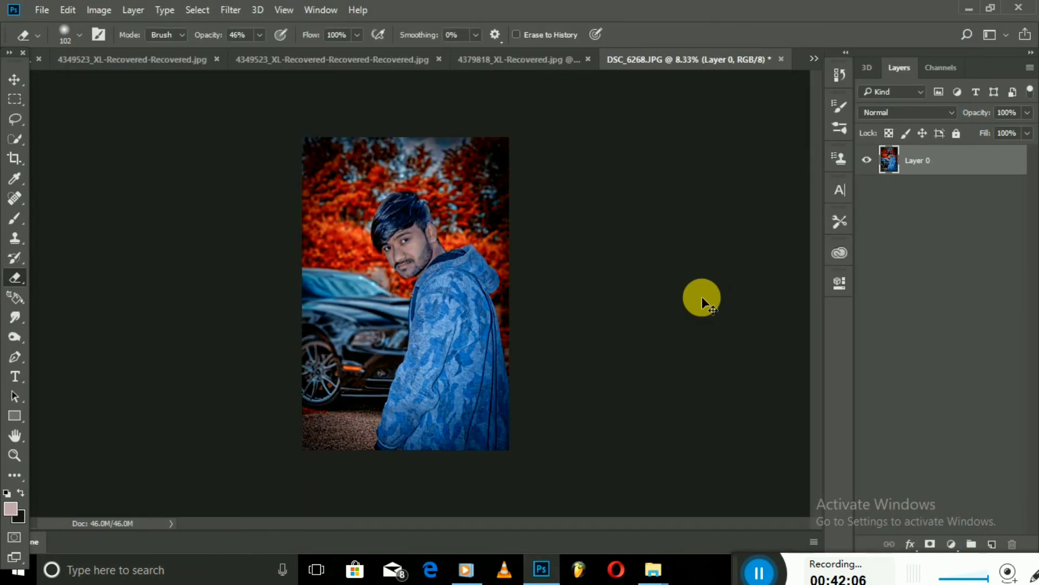
key(ctrl+plus)
key(ctrl+plus)
key(ctrl+plus)
key(ctrl+plus)
scroll(820, 278, up, 2)
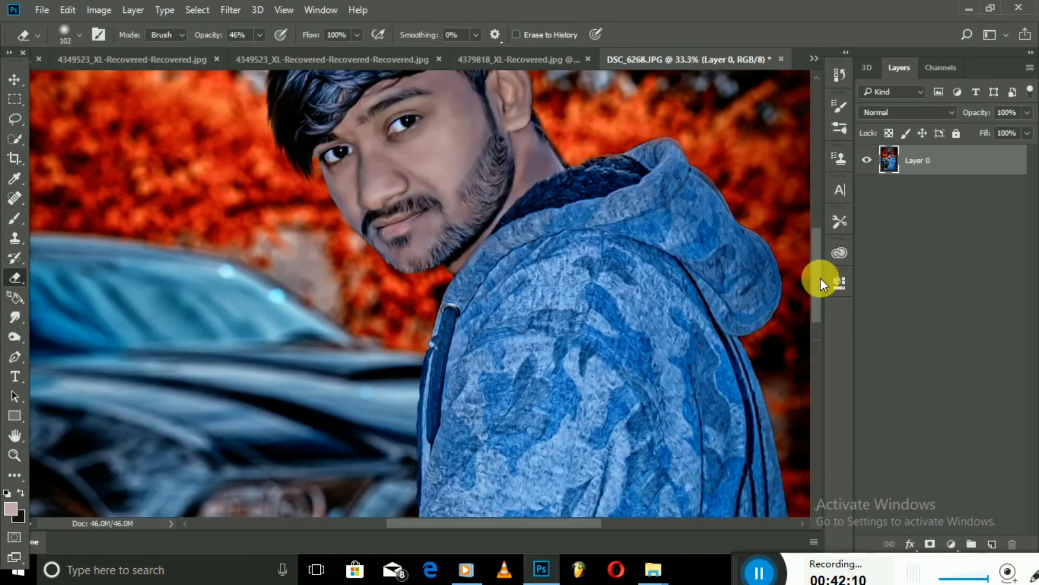
drag(820, 278, 815, 196)
key(ctrl+minus)
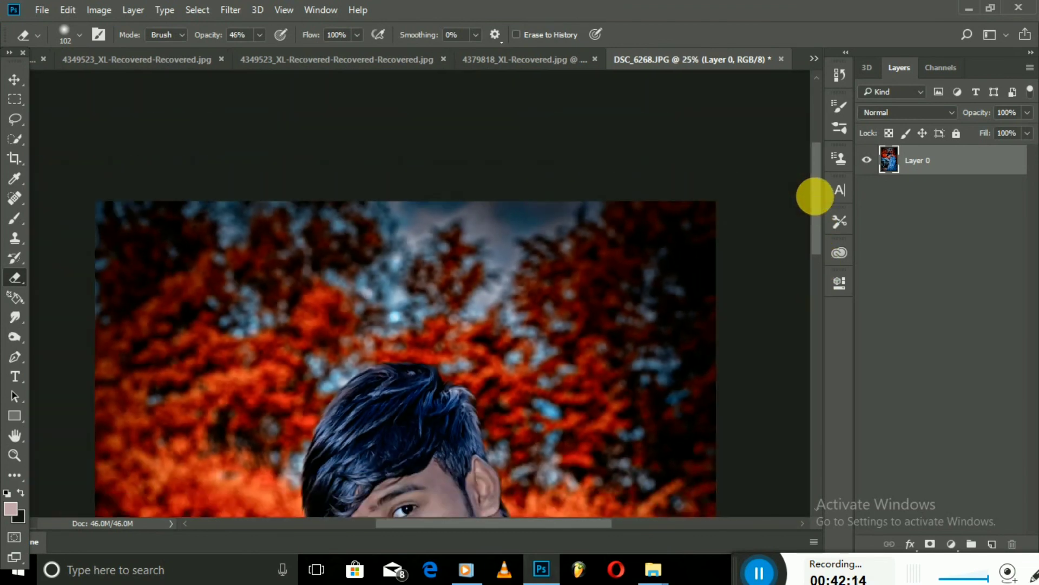
key(ctrl+minus)
key(ctrl+minus)
key(ctrl+minus)
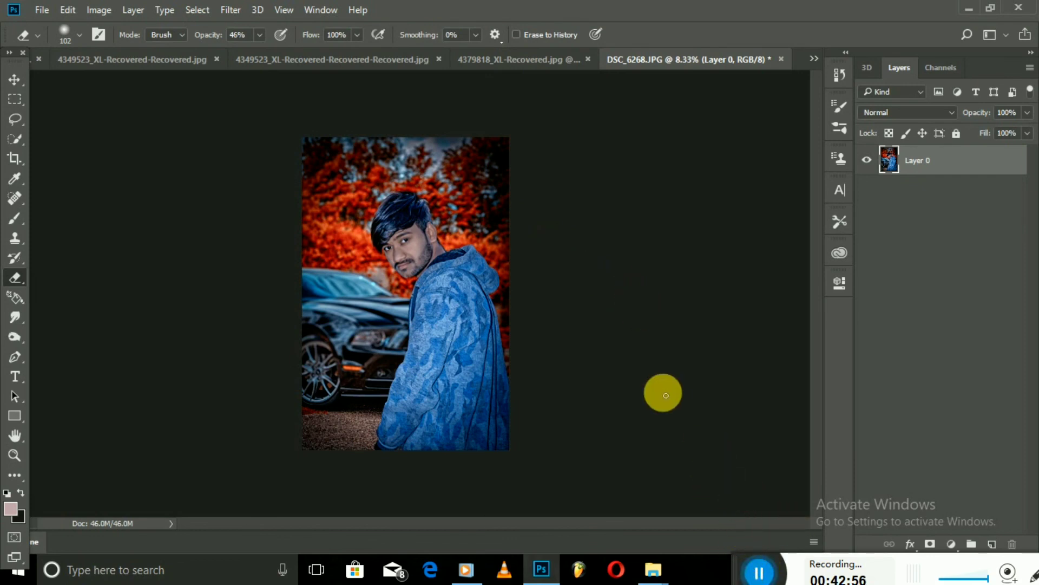
key(ctrl+plus)
key(ctrl+plus)
key(ctrl+plus)
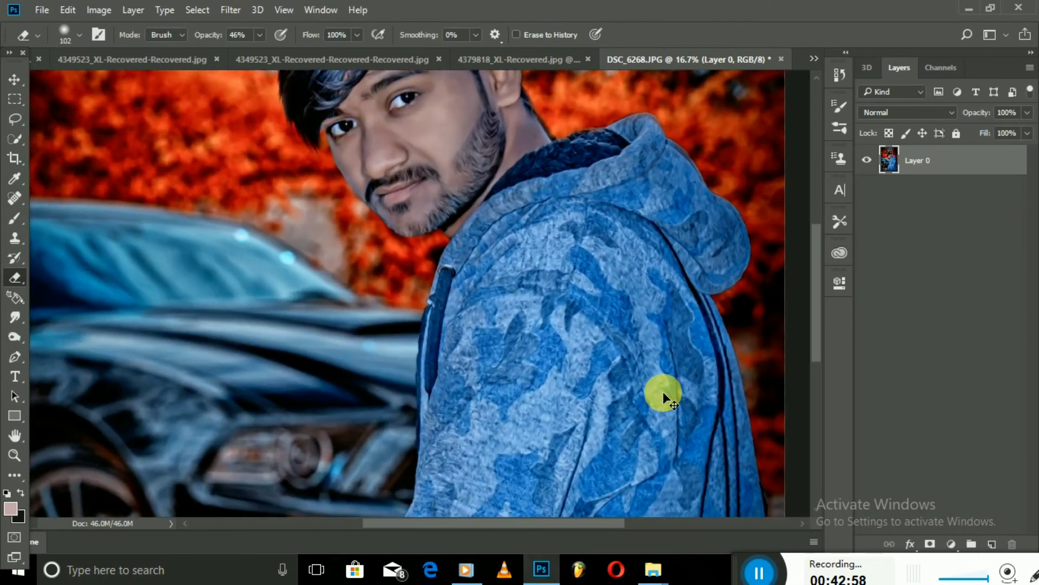
key(ctrl+plus)
drag(820, 310, 814, 266)
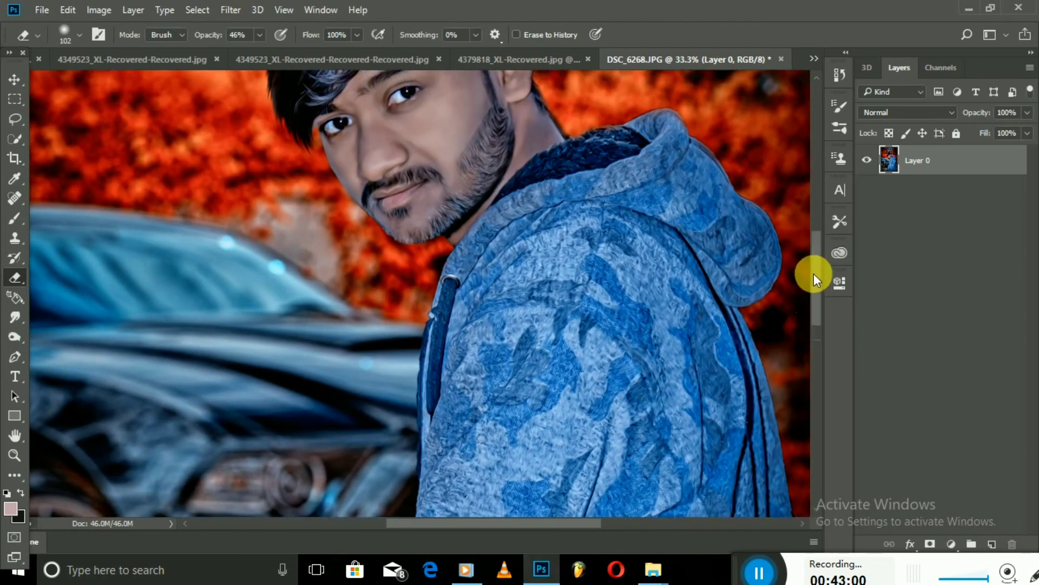